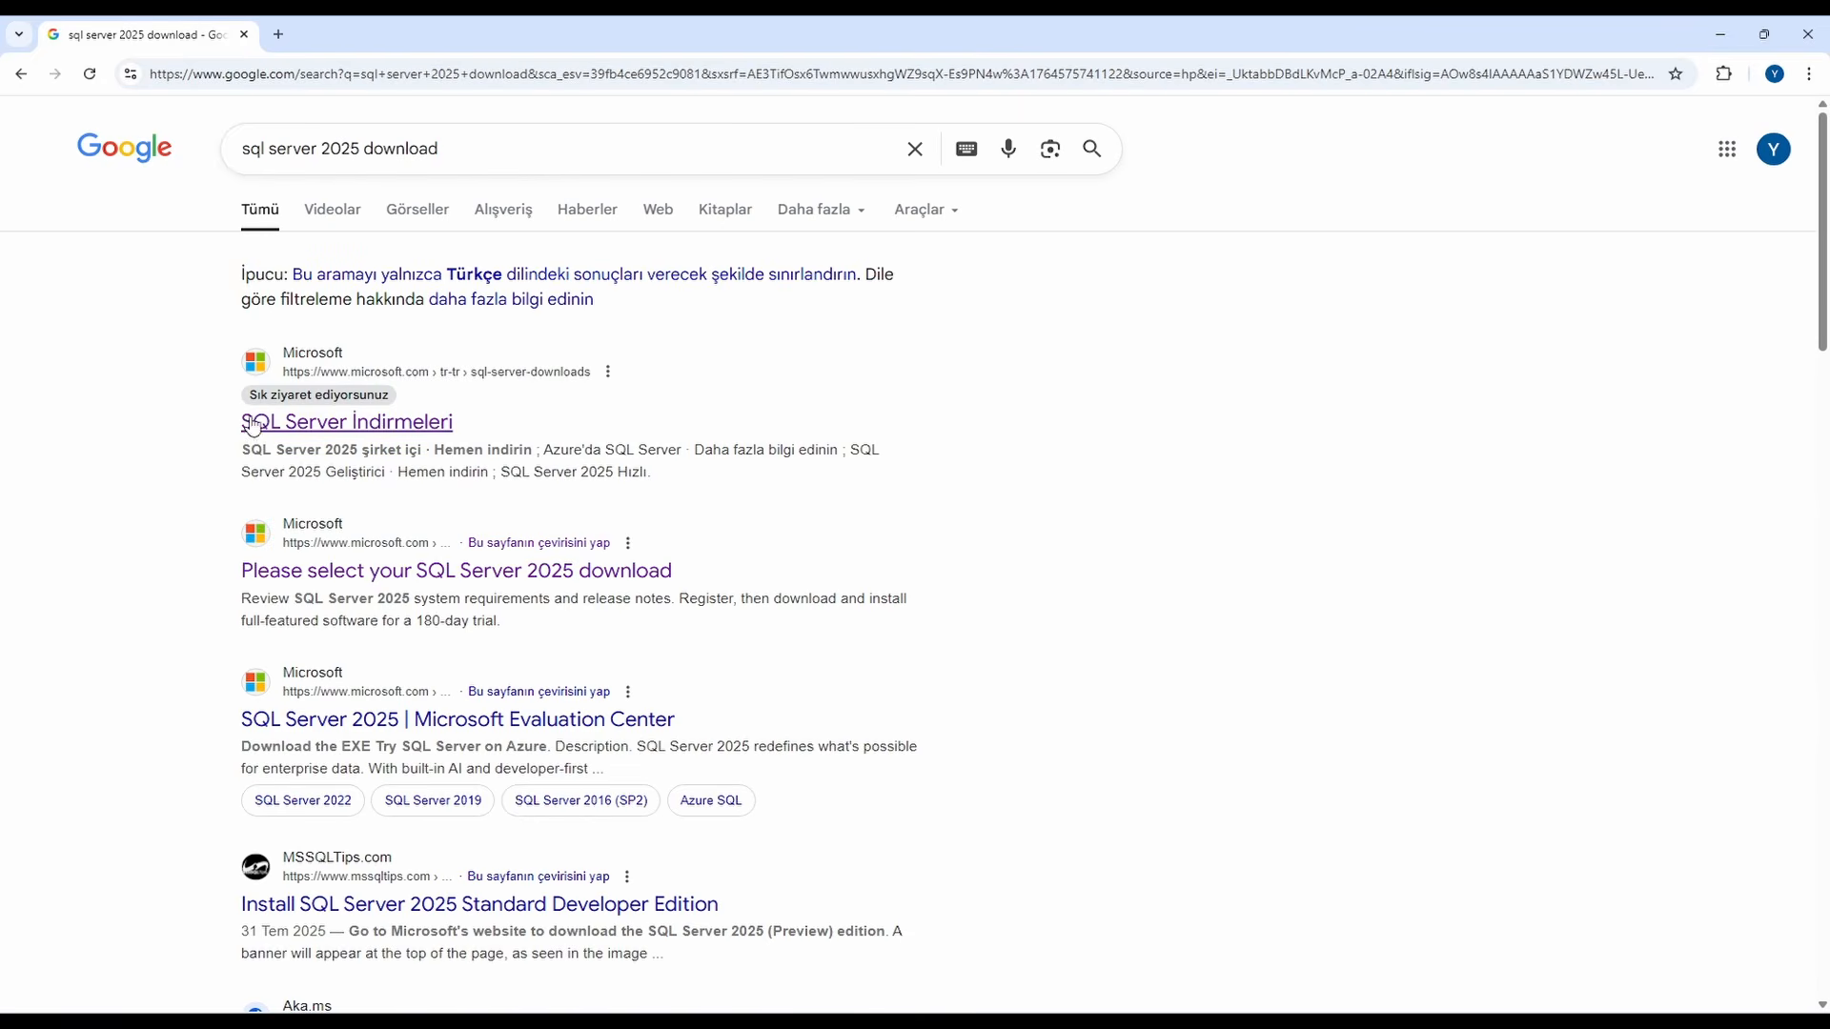
# Step: Open Microsoft's SQL Server downloads page from the search results and download the SQL Server 2025 Express (Hızlı) installer
pyautogui.click(253, 424)
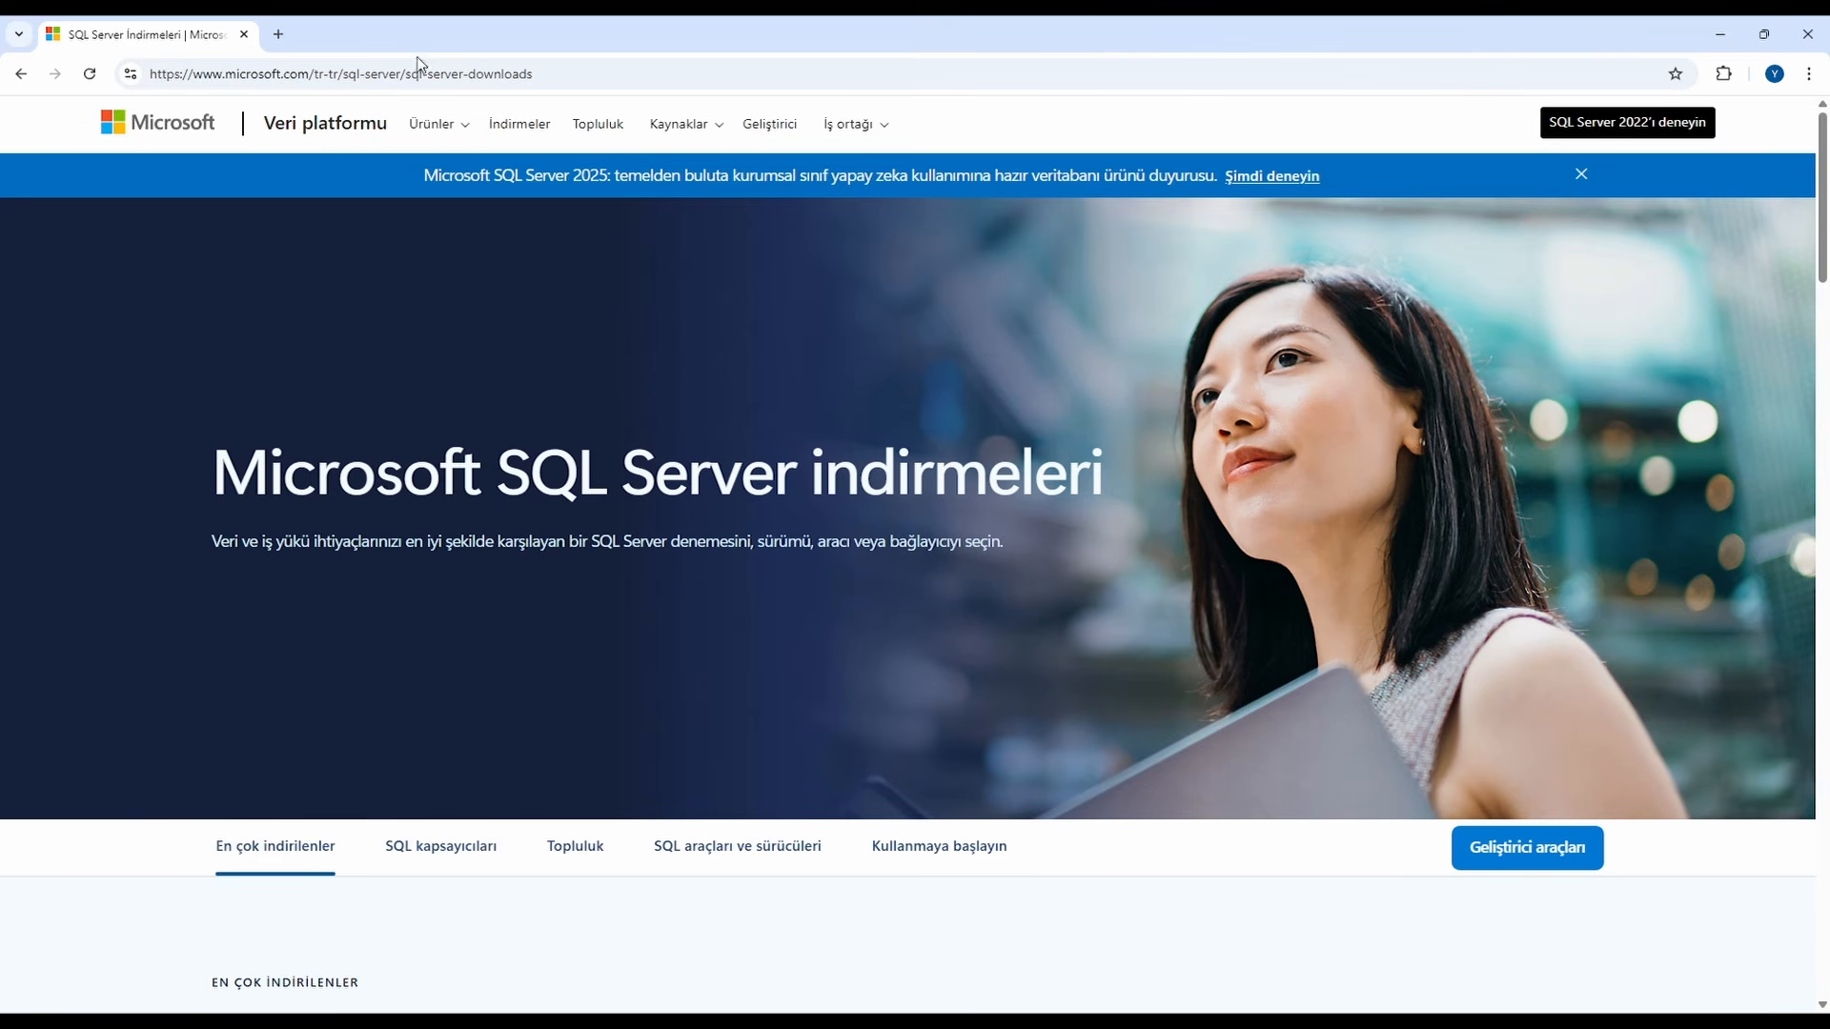
pyautogui.scroll(-2, 1193, 507)
pyautogui.scroll(2, 1192, 502)
pyautogui.scroll(-4, 1683, 221)
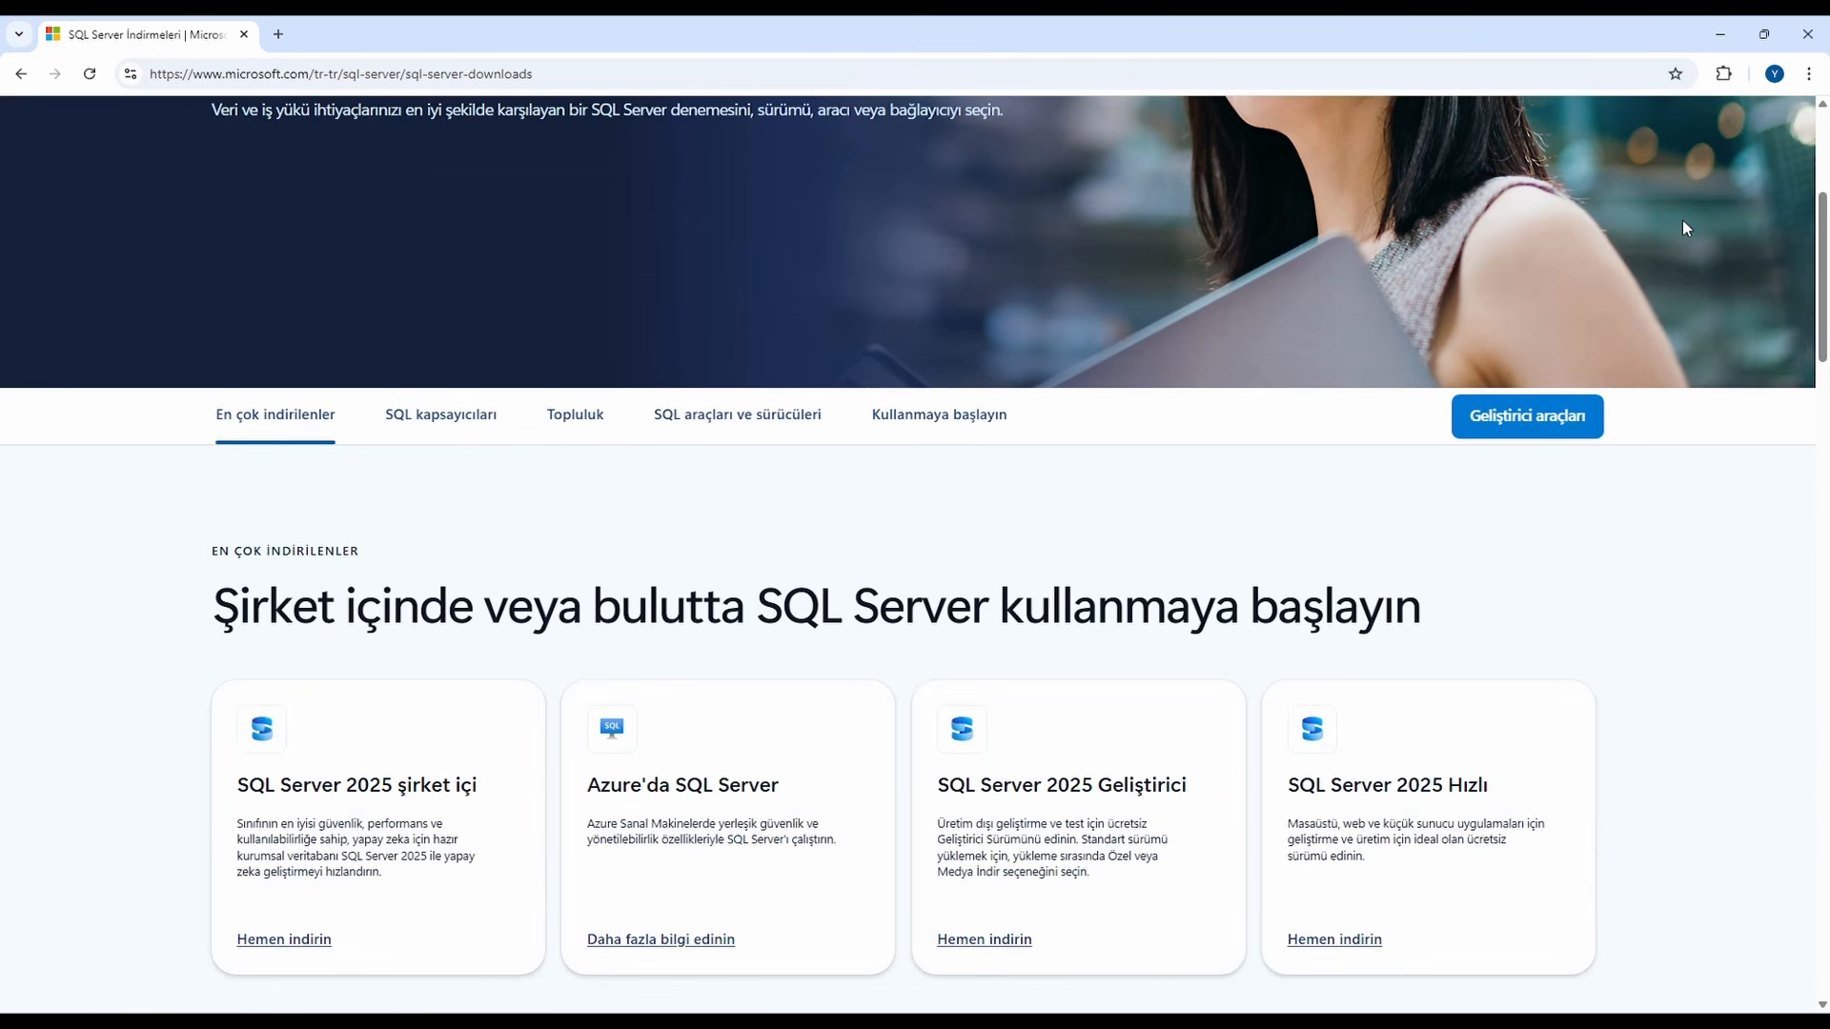
pyautogui.scroll(4, 1680, 217)
pyautogui.scroll(-5, 1684, 223)
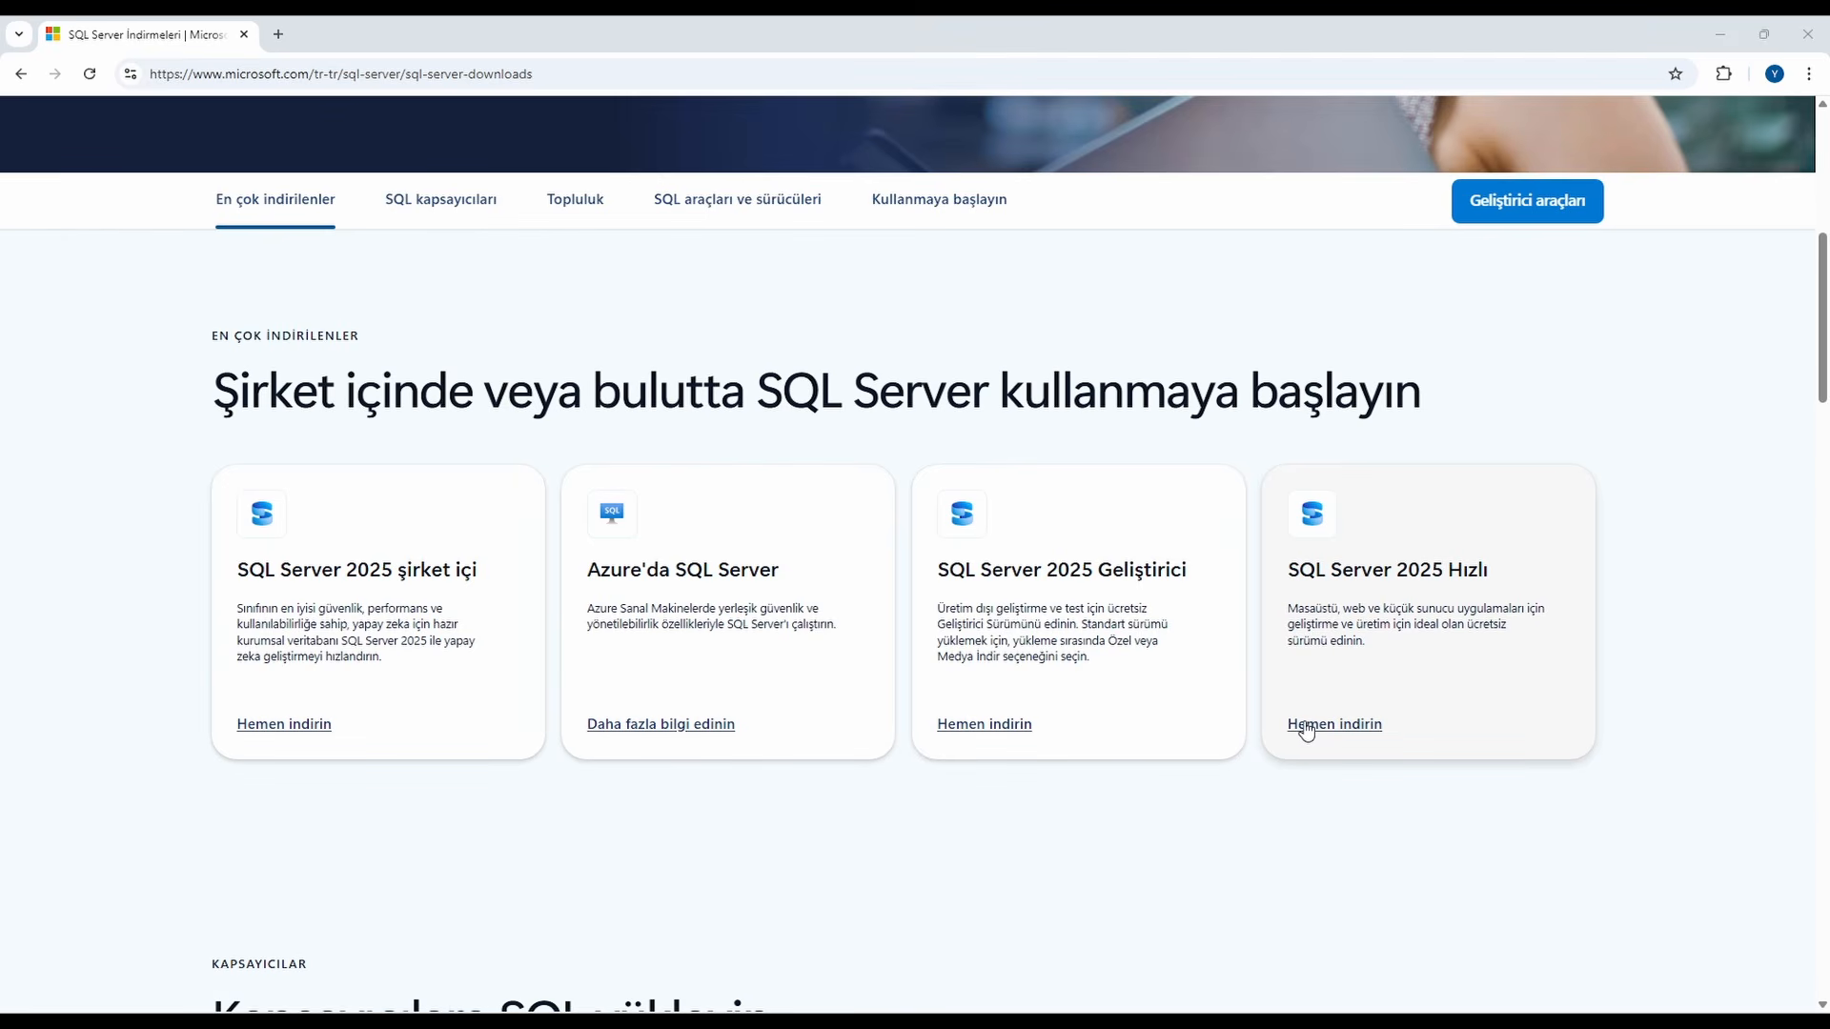
pyautogui.click(1304, 727)
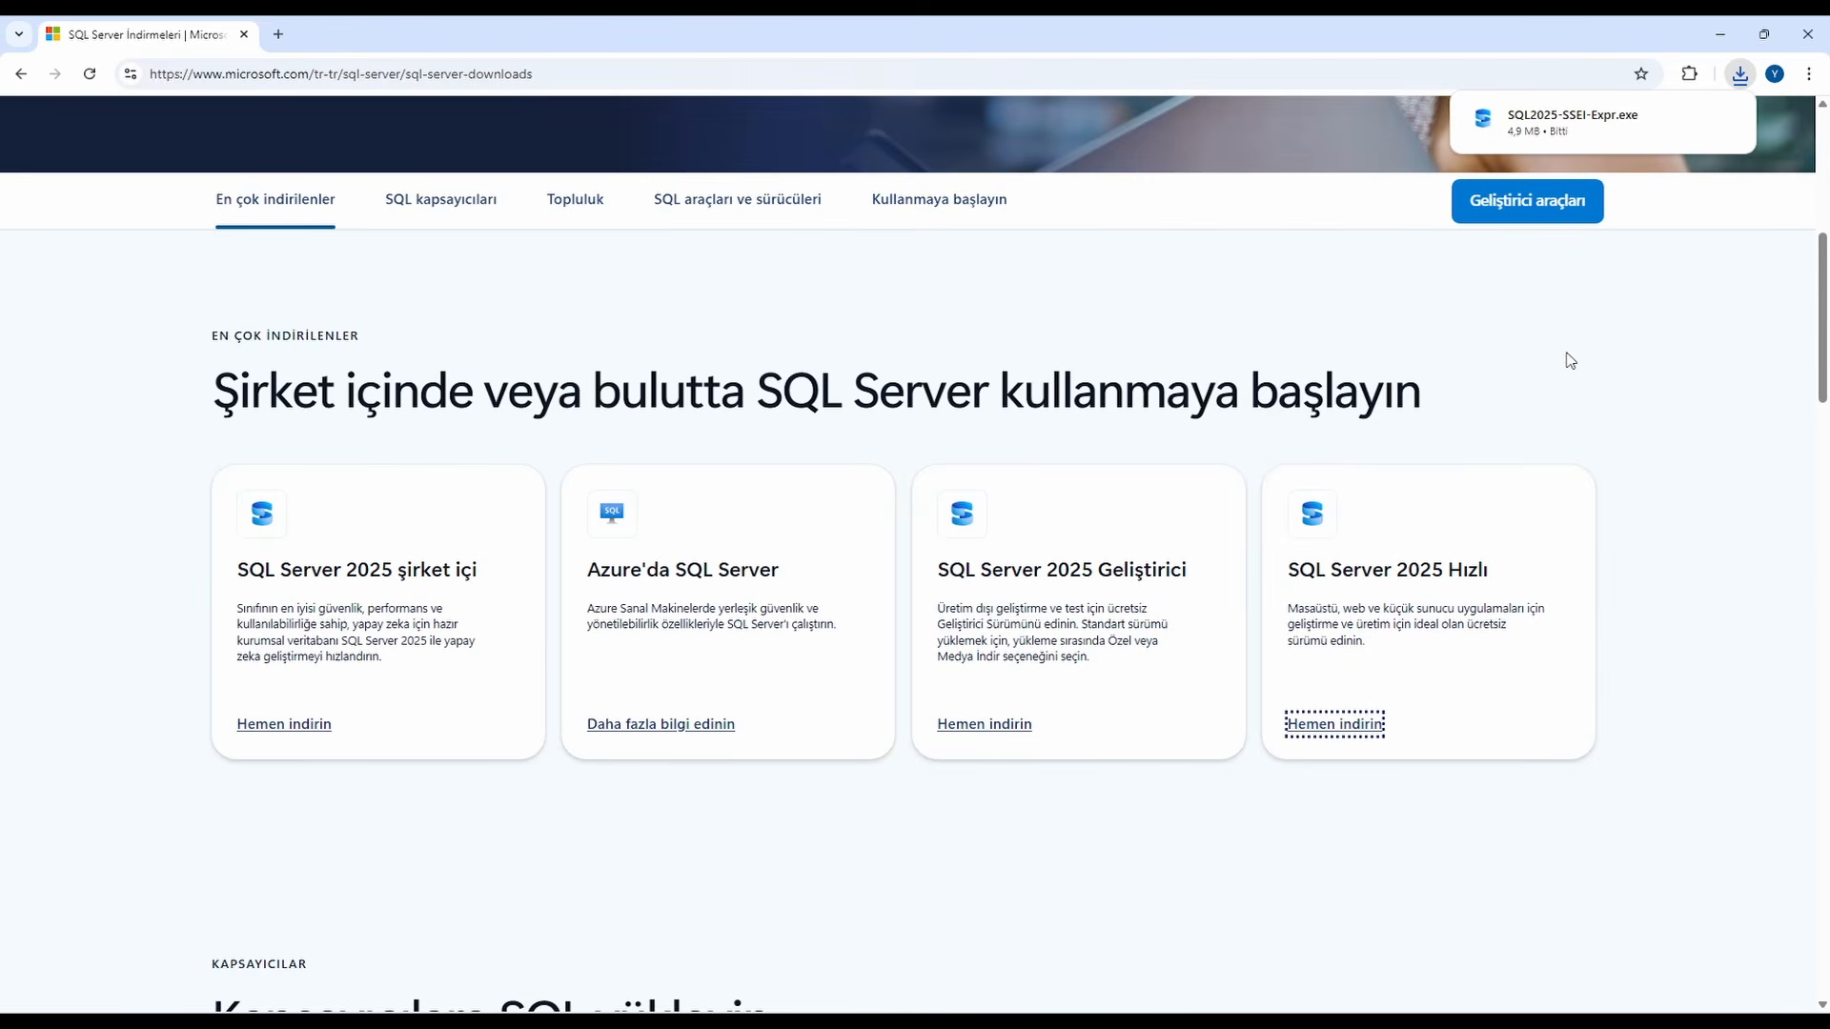
# Step: Show the downloaded SQL2025-SSEI-Expr.exe in its folder and run it
pyautogui.moveTo(1621, 130)
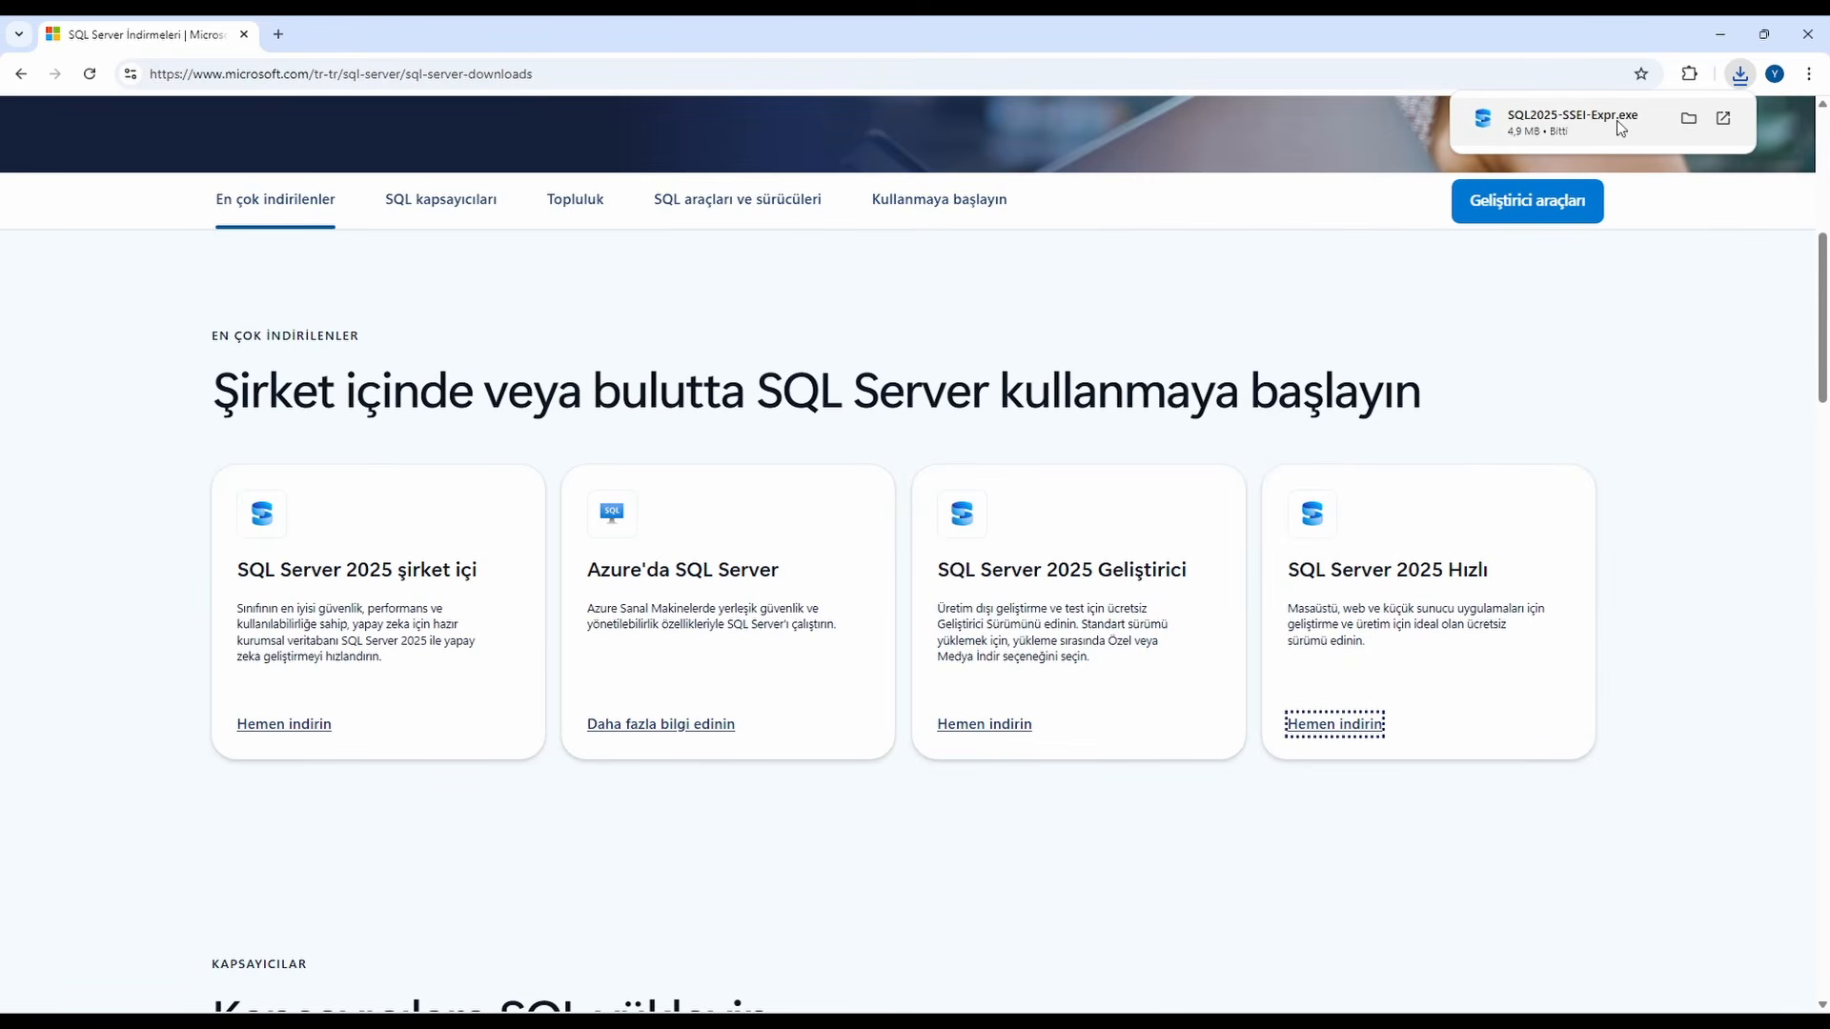
pyautogui.click(1689, 118)
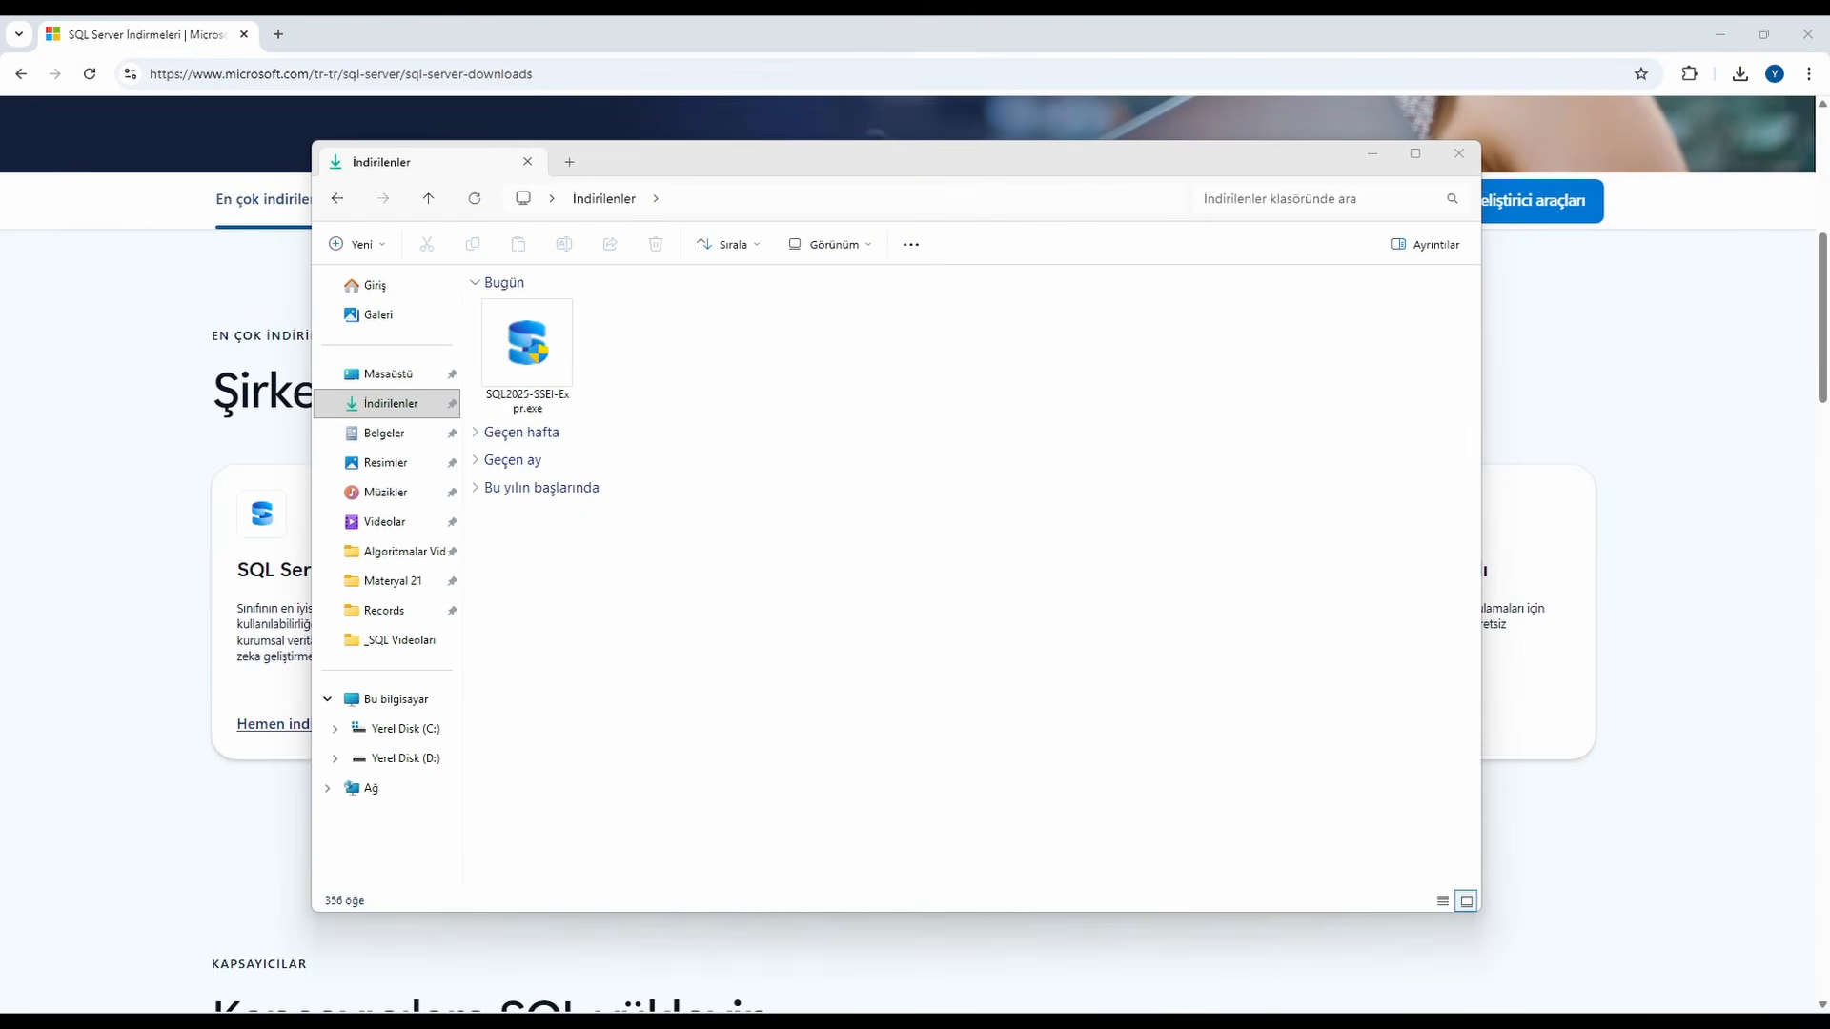
pyautogui.click(548, 339)
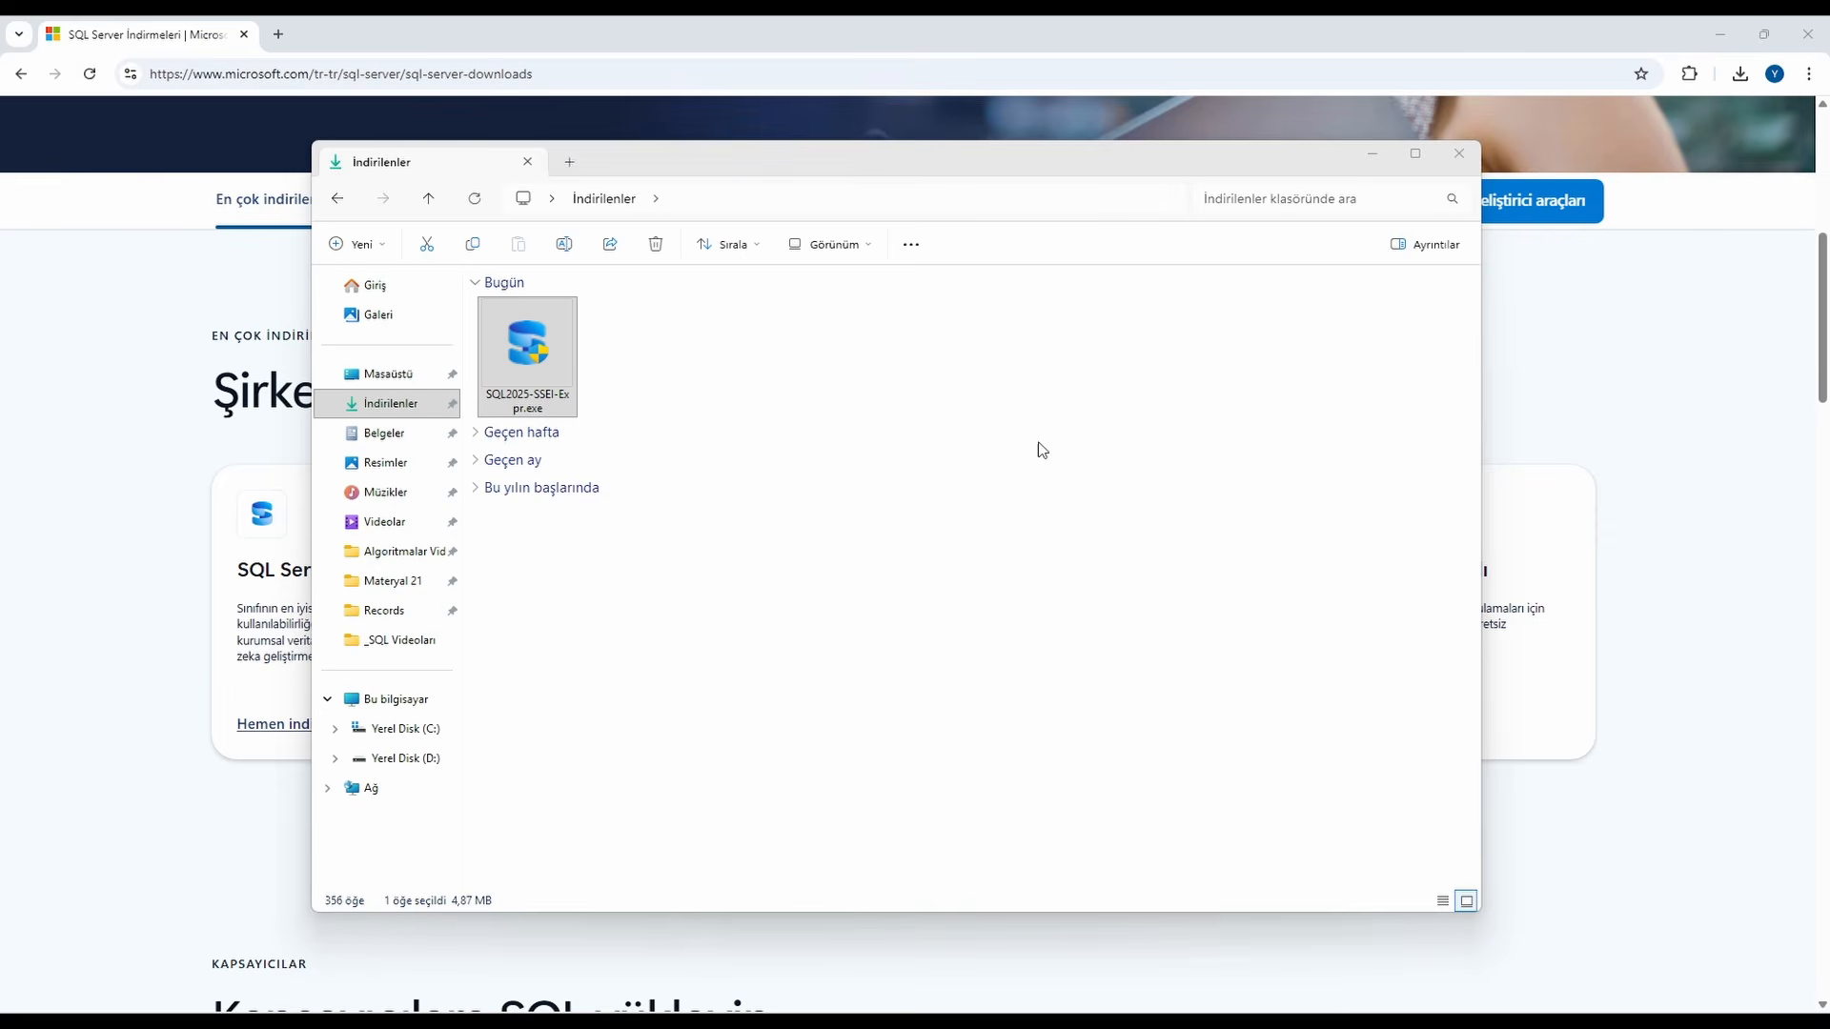
pyautogui.rightClick(508, 354)
pyautogui.click(654, 343)
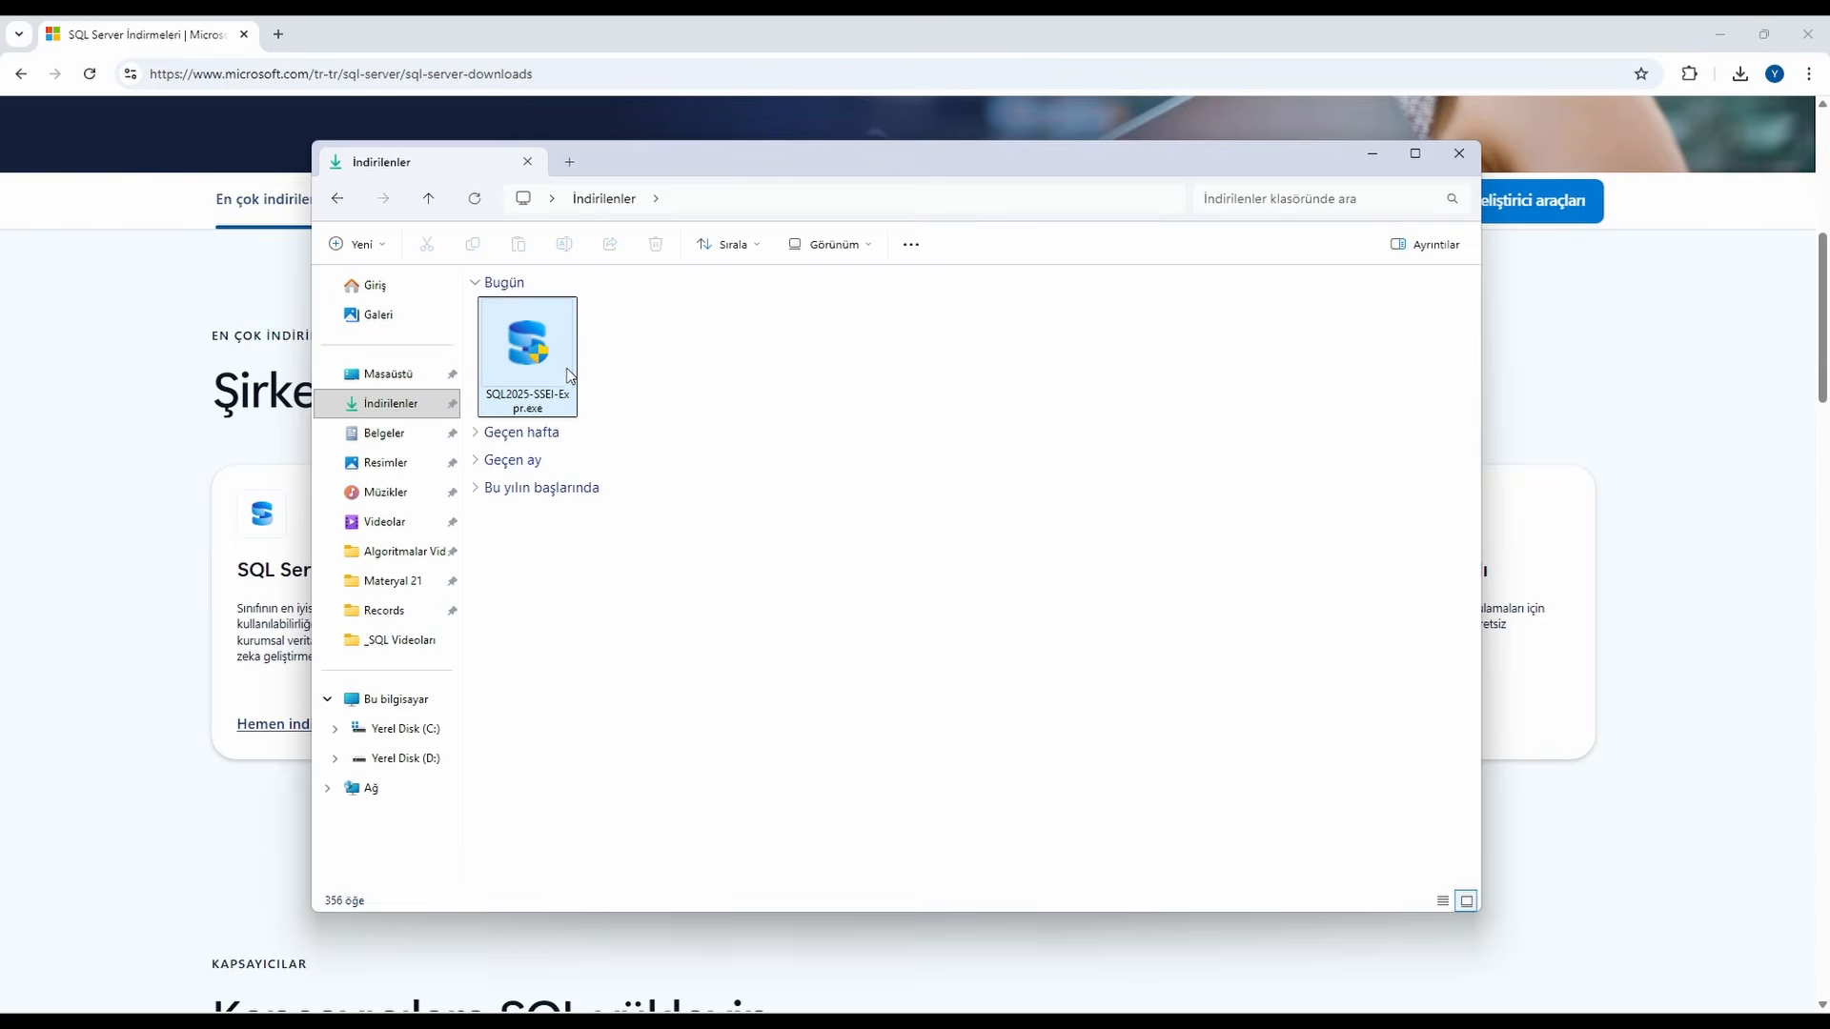
pyautogui.rightClick(540, 354)
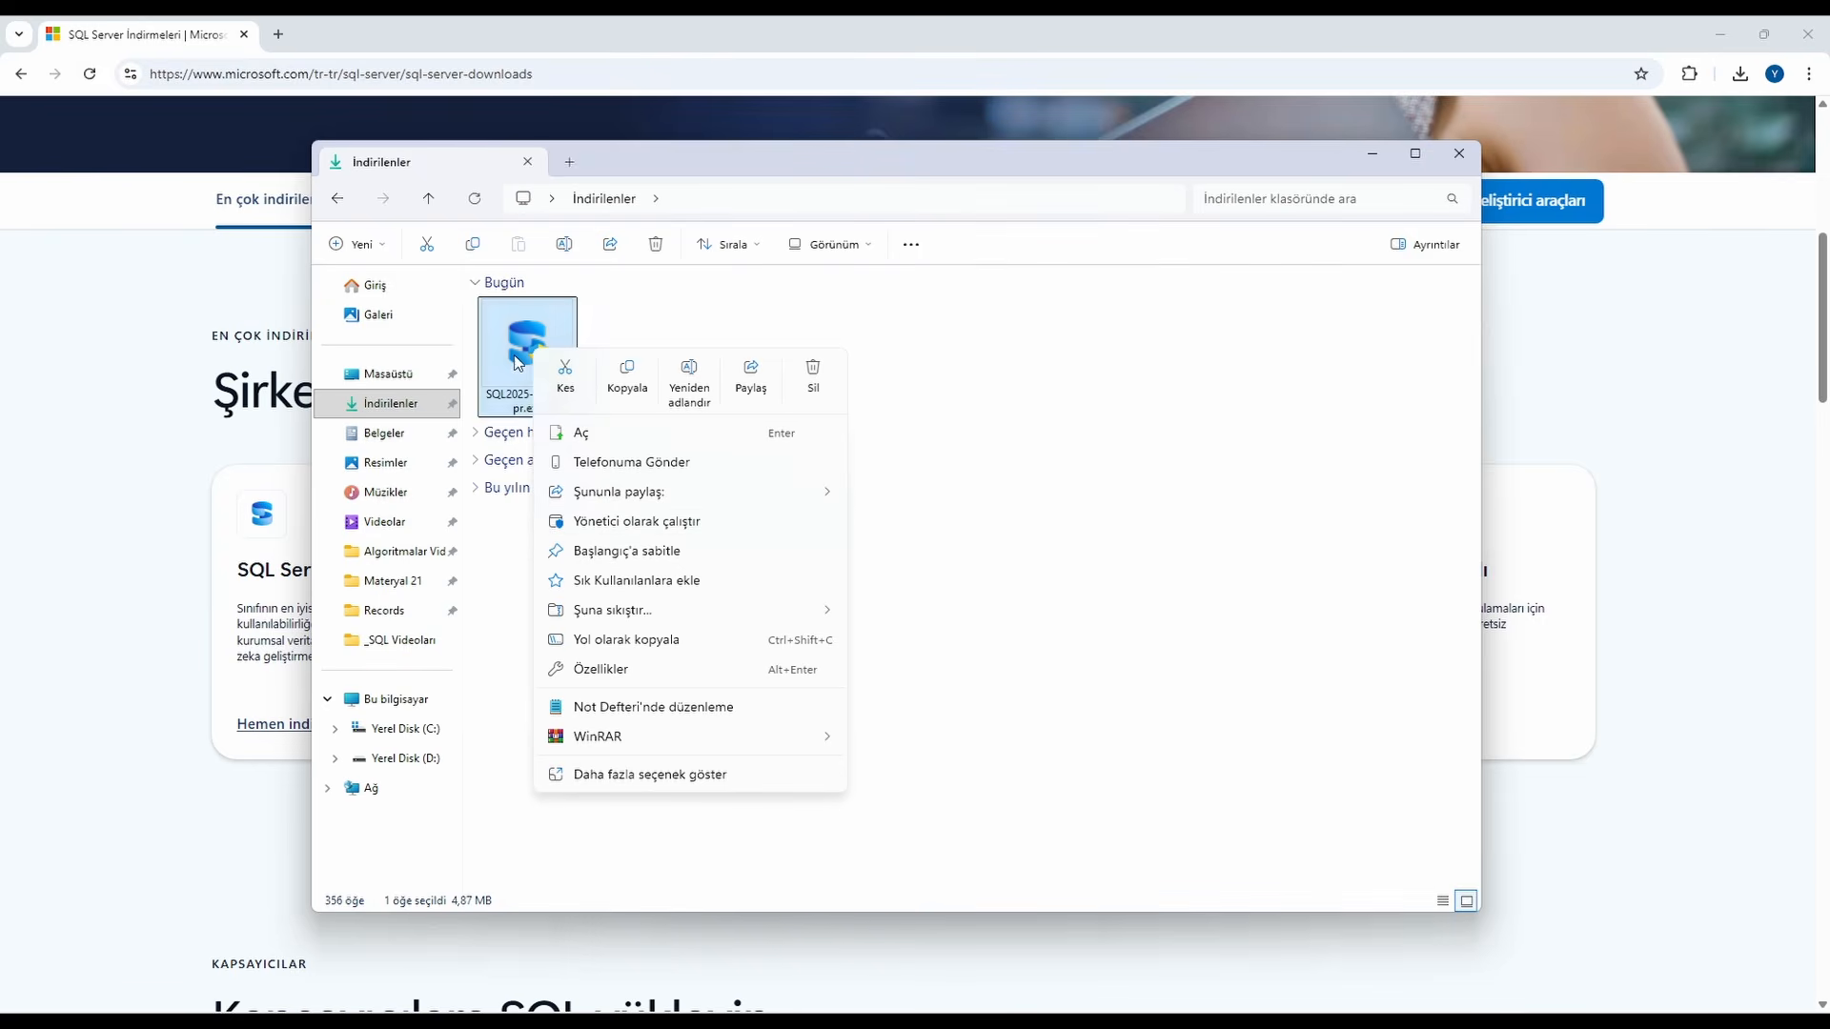
pyautogui.click(490, 332)
pyautogui.doubleClick(489, 332)
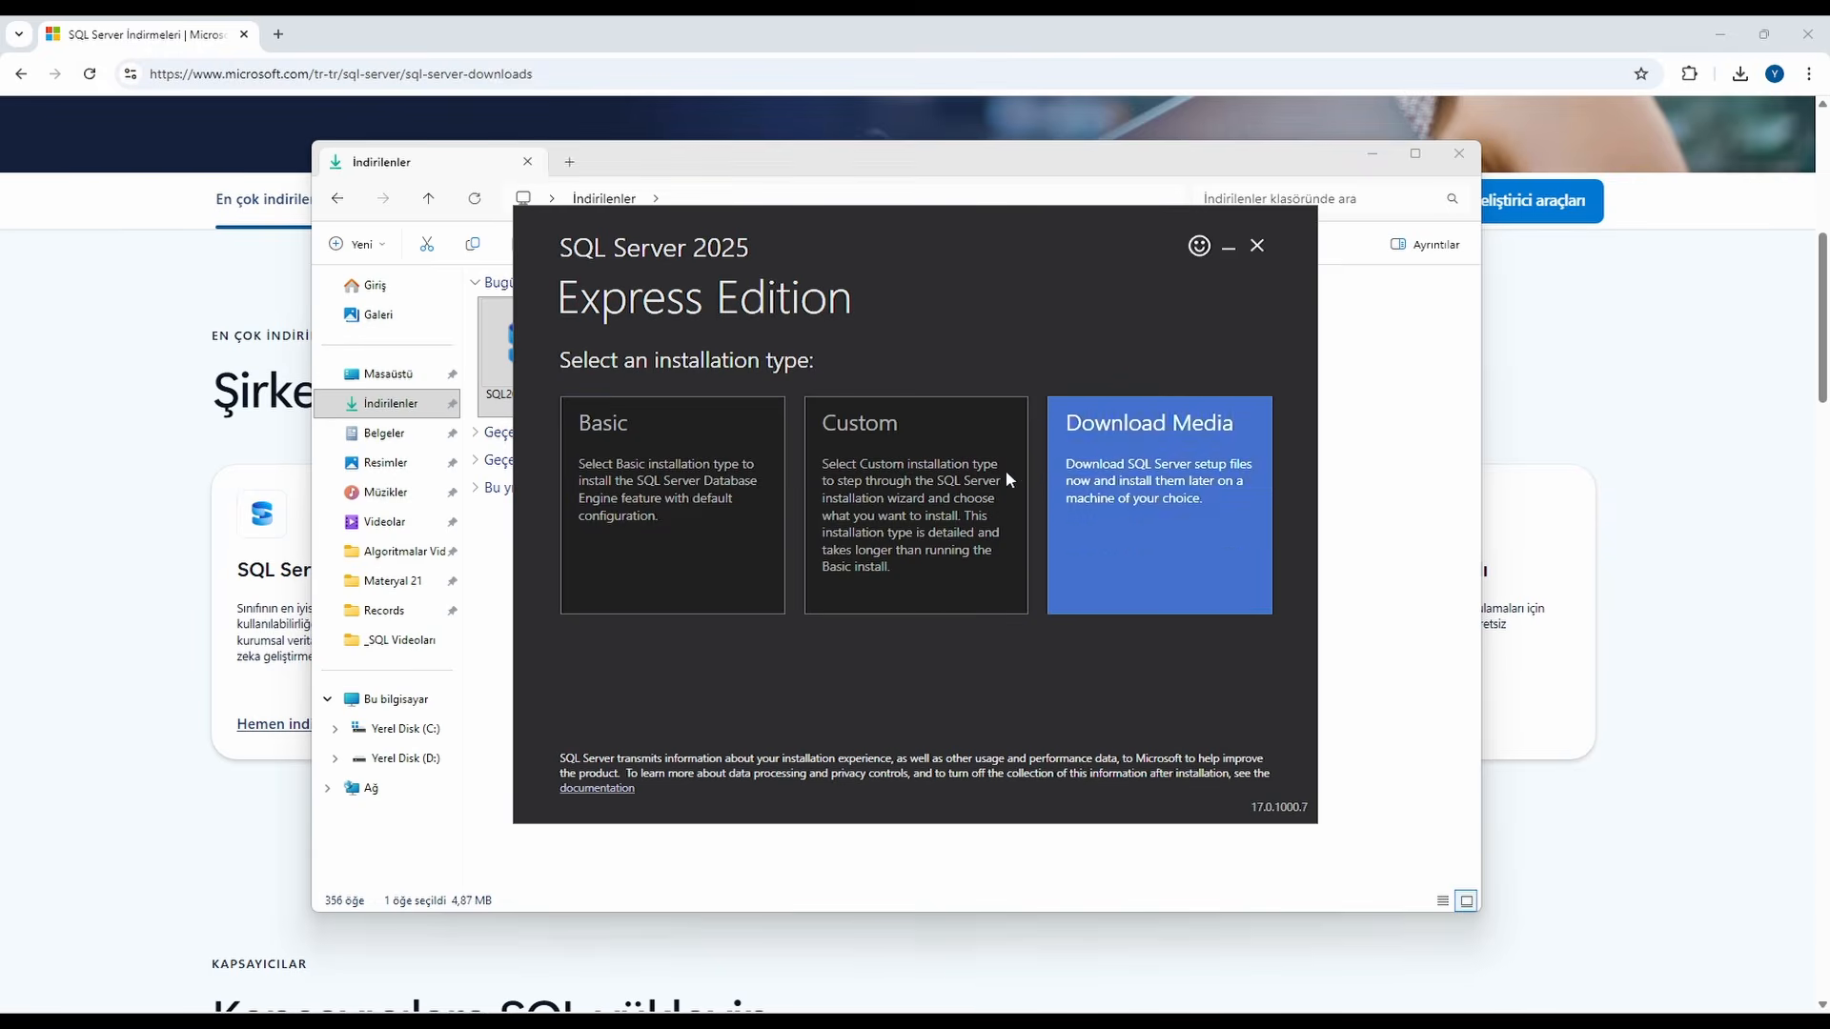
# Step: Choose the Basic installation type, agree to continue in English and accept the SQL Server license terms
pyautogui.click(656, 521)
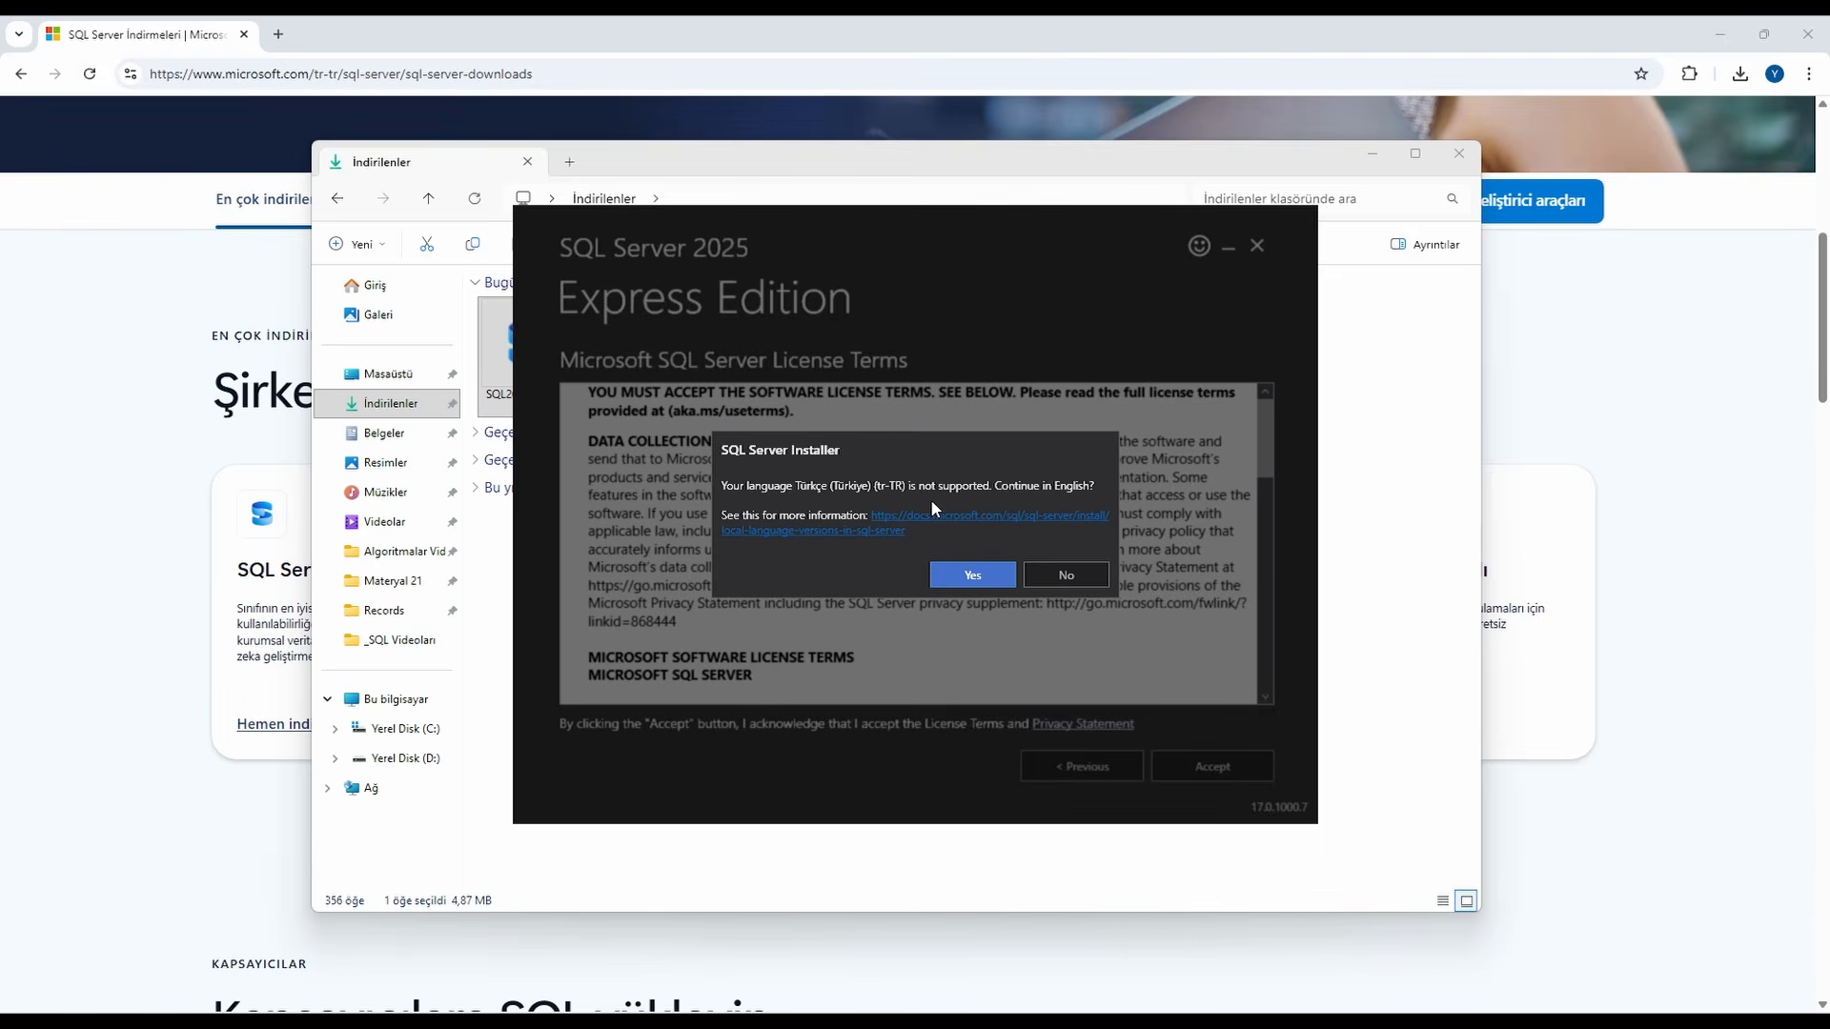
pyautogui.click(945, 577)
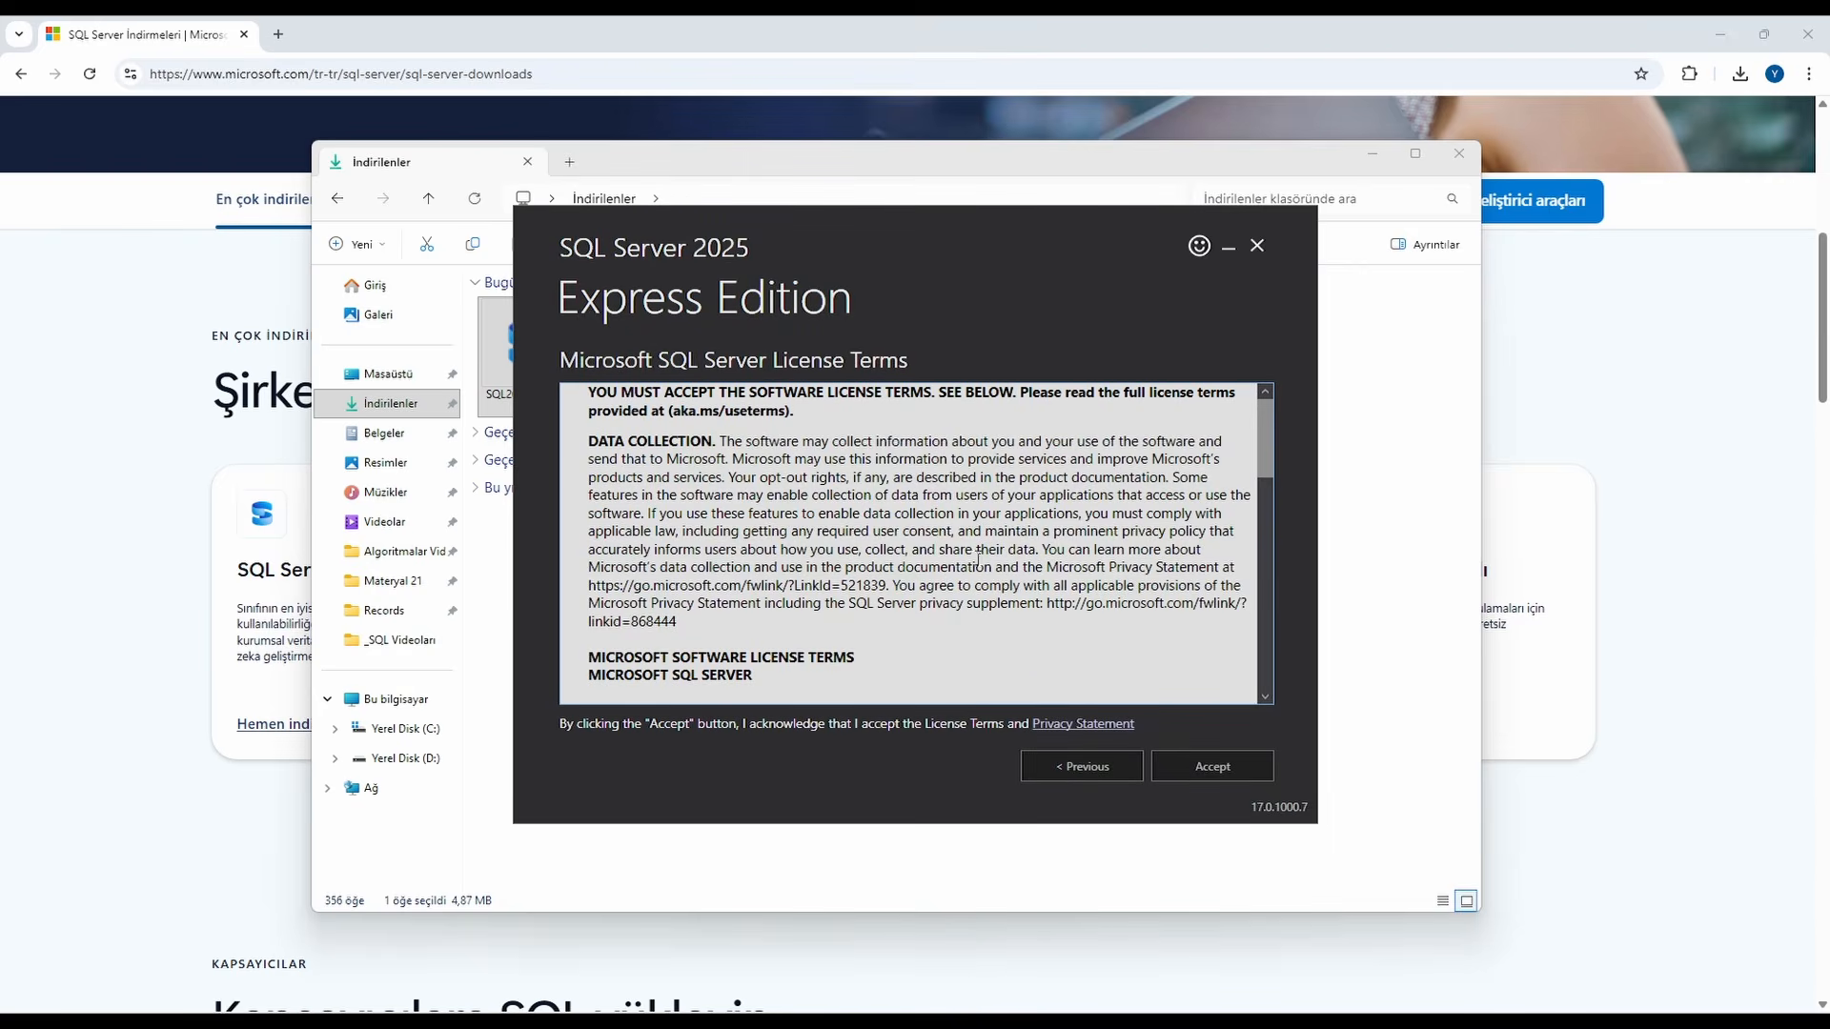
pyautogui.scroll(-15, 948, 579)
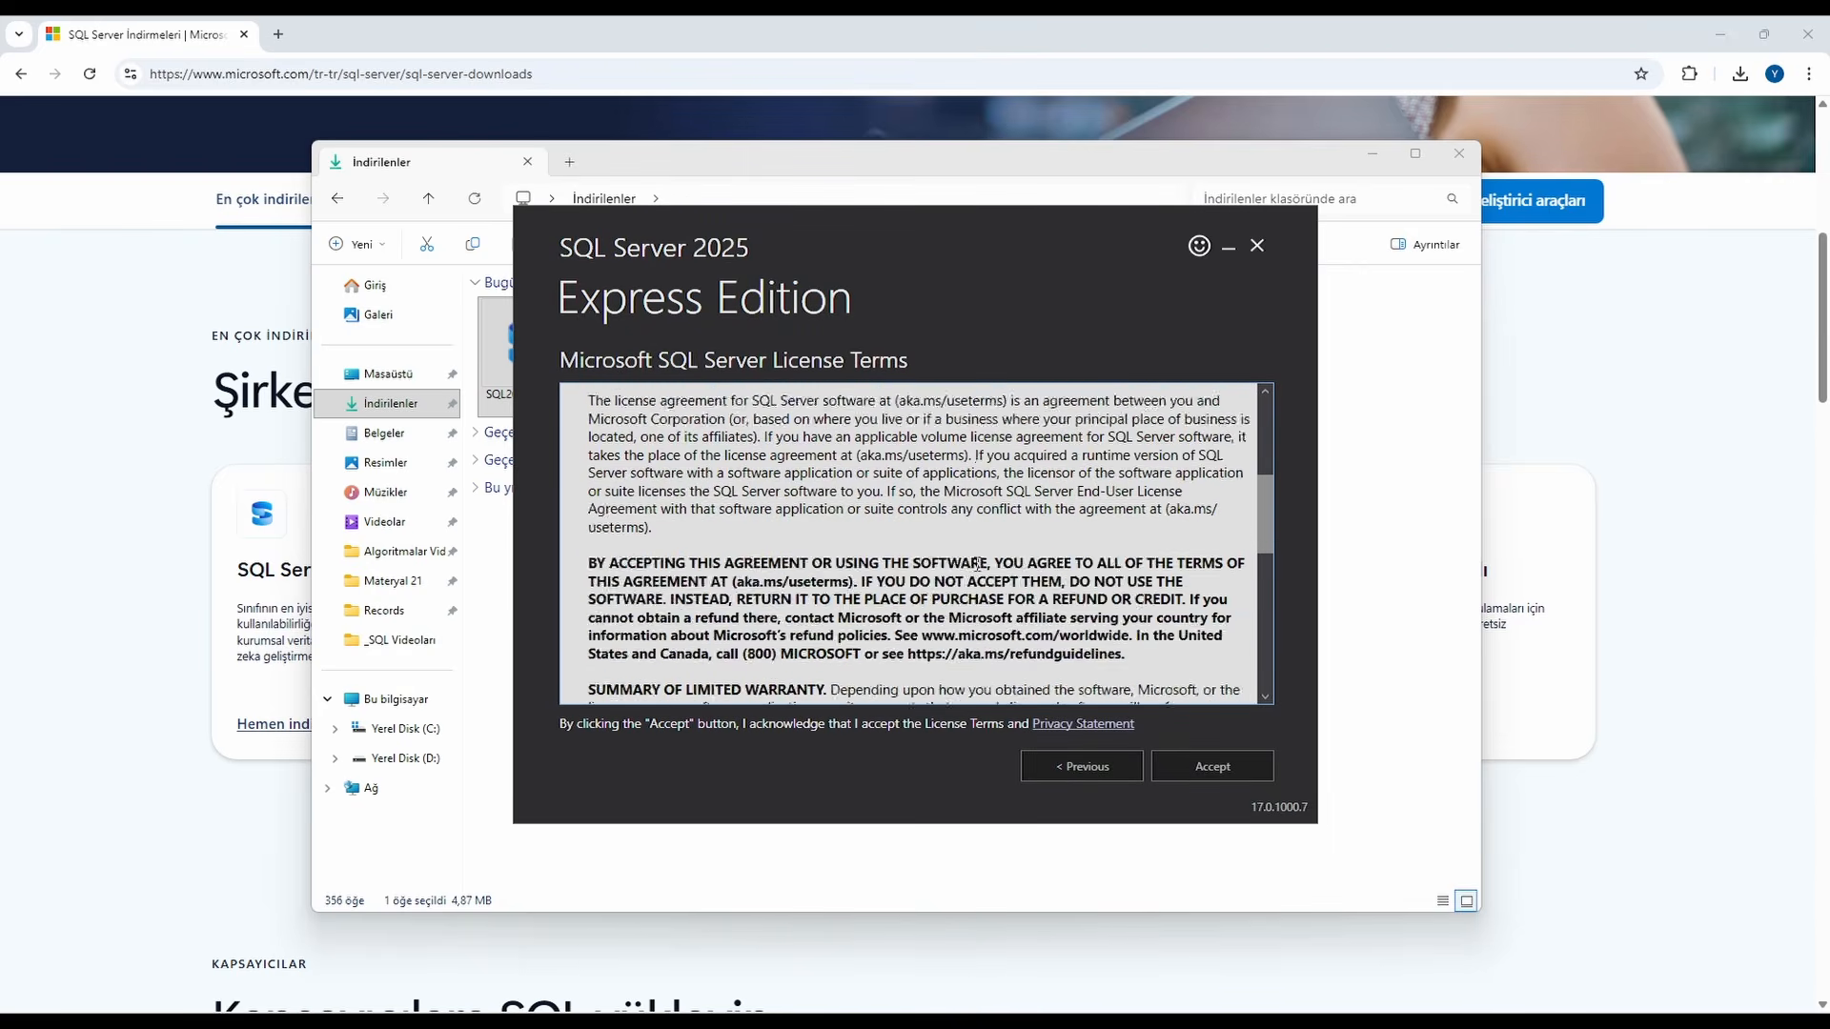
pyautogui.click(1213, 766)
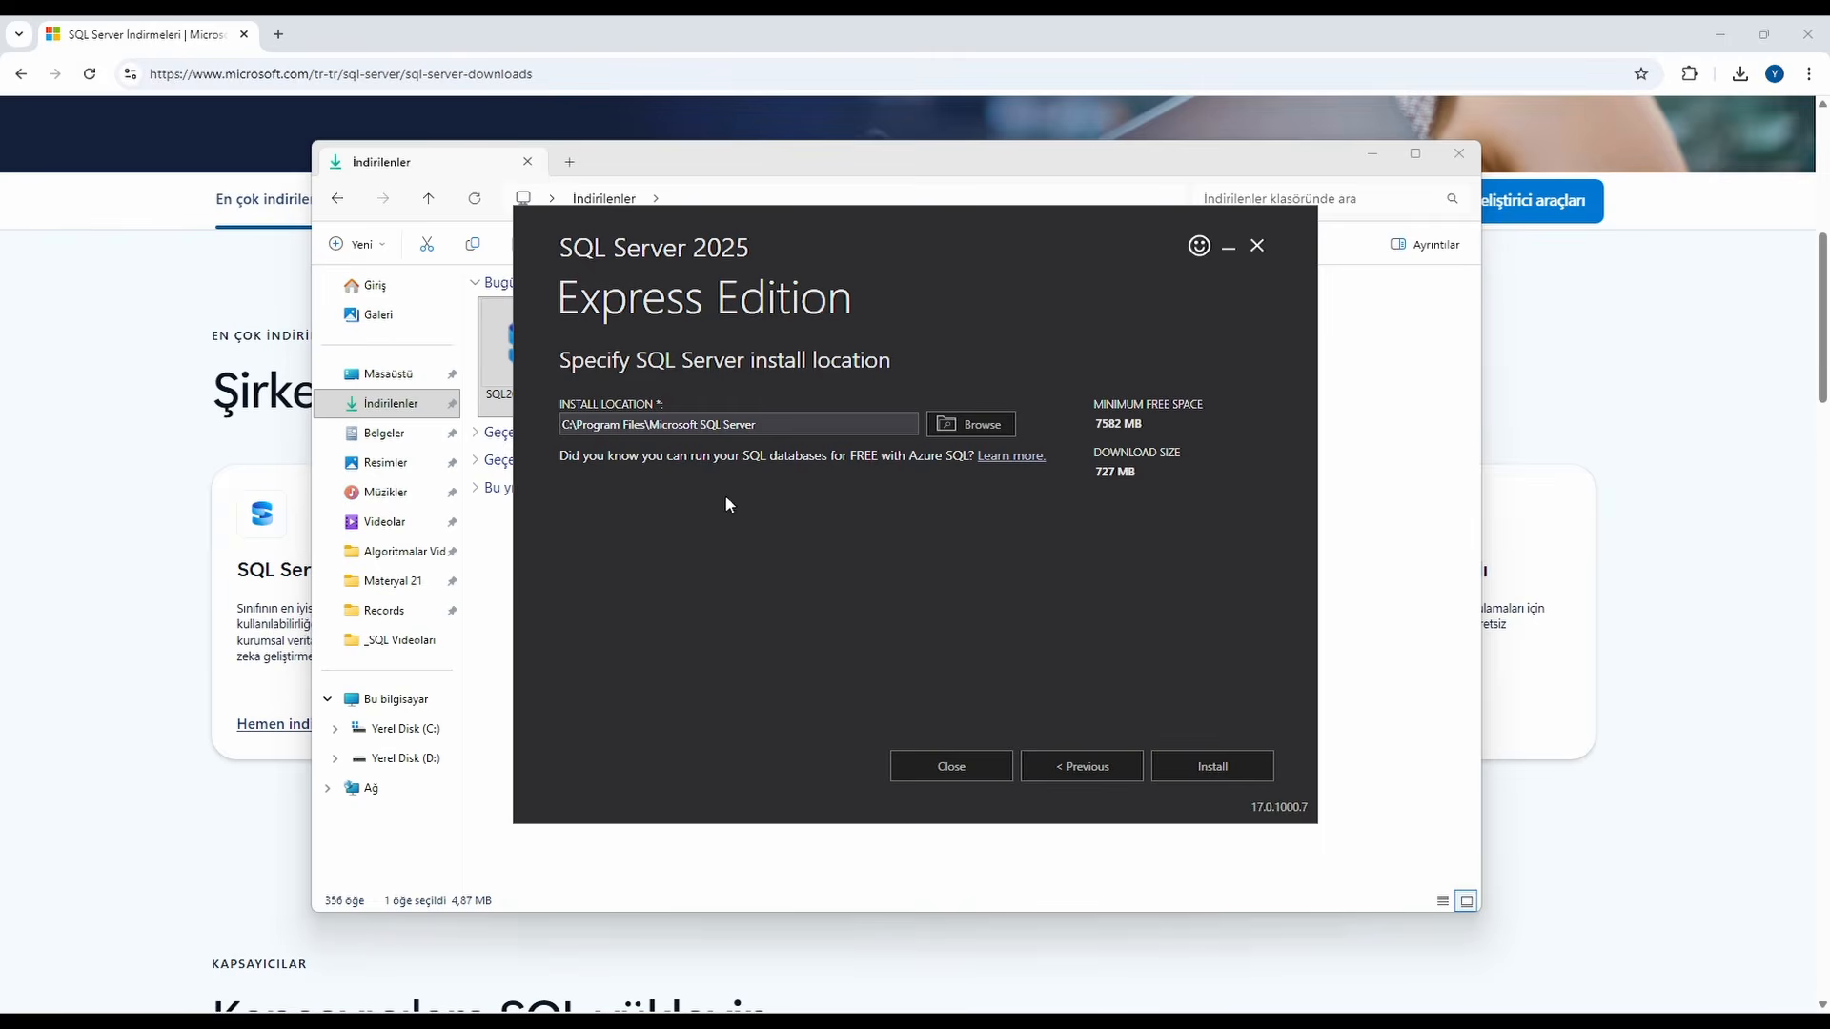
# Step: Install SQL Server 2025 Express to C:\Program Files\Microsoft SQL Server
pyautogui.click(813, 430)
pyautogui.moveTo(1091, 472); pyautogui.dragTo(1114, 479)
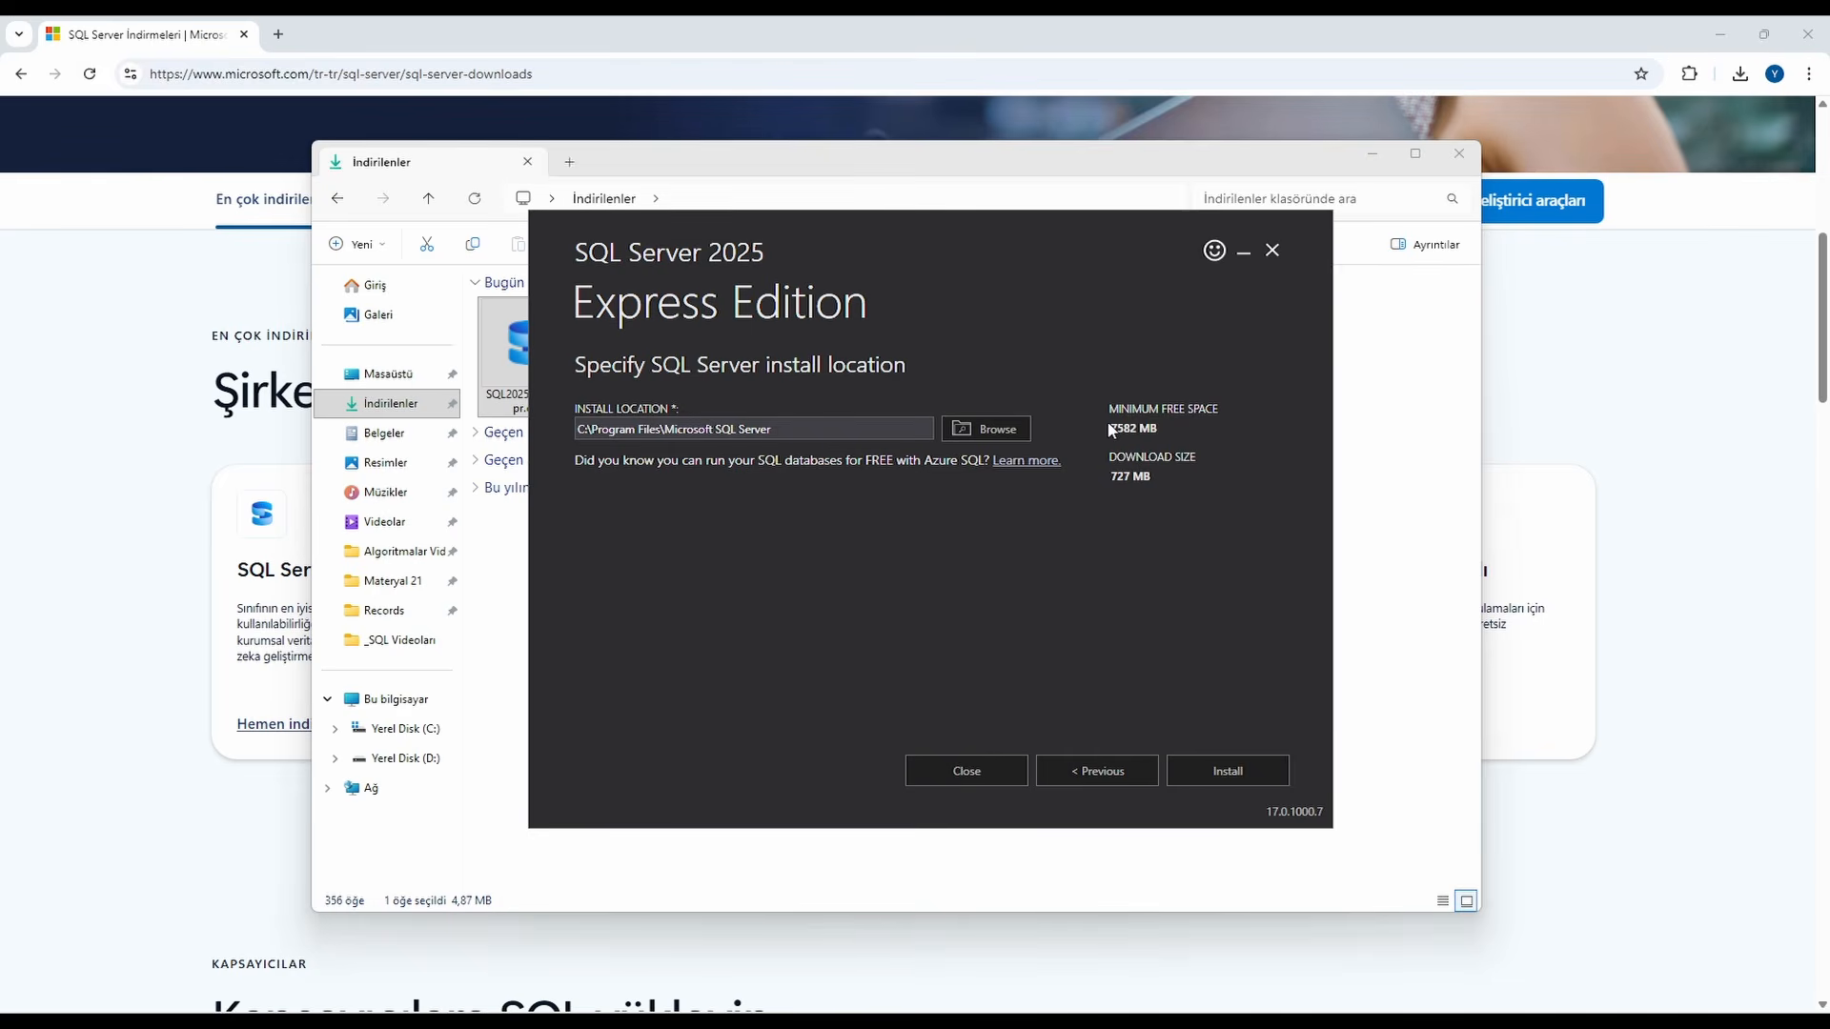
pyautogui.moveTo(1109, 429); pyautogui.dragTo(1138, 433)
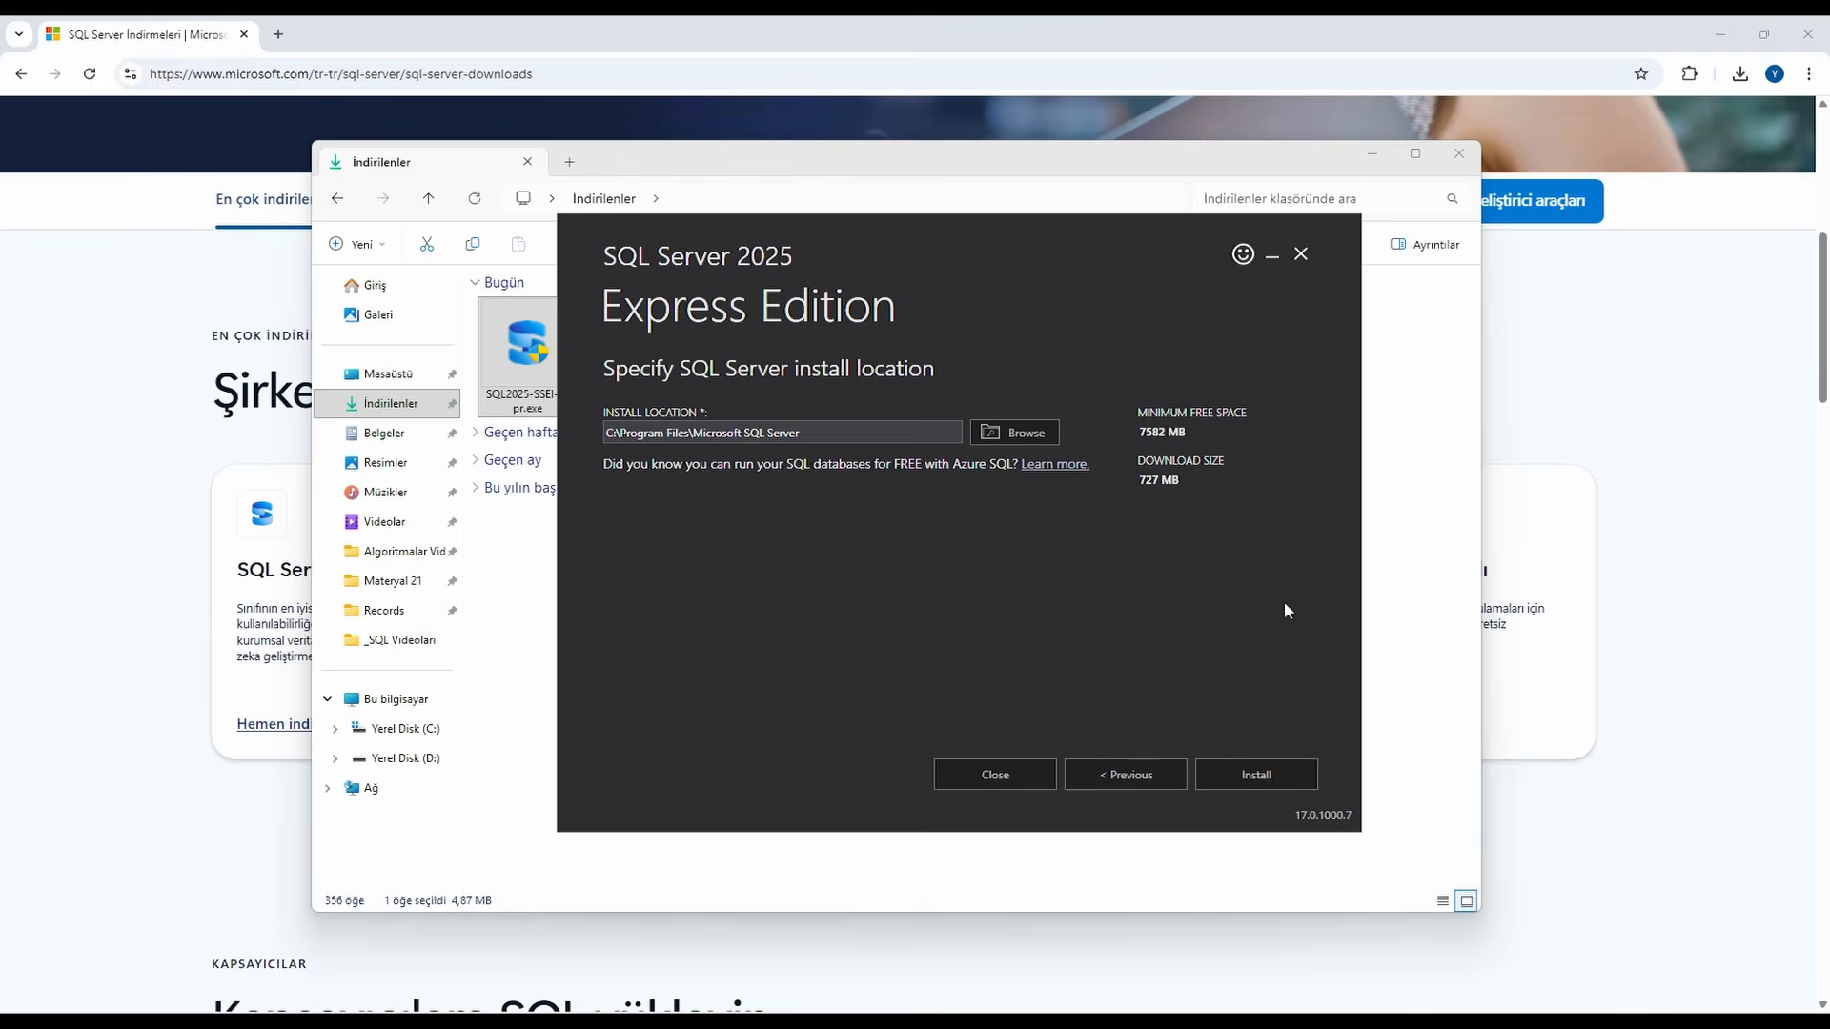
pyautogui.click(1255, 774)
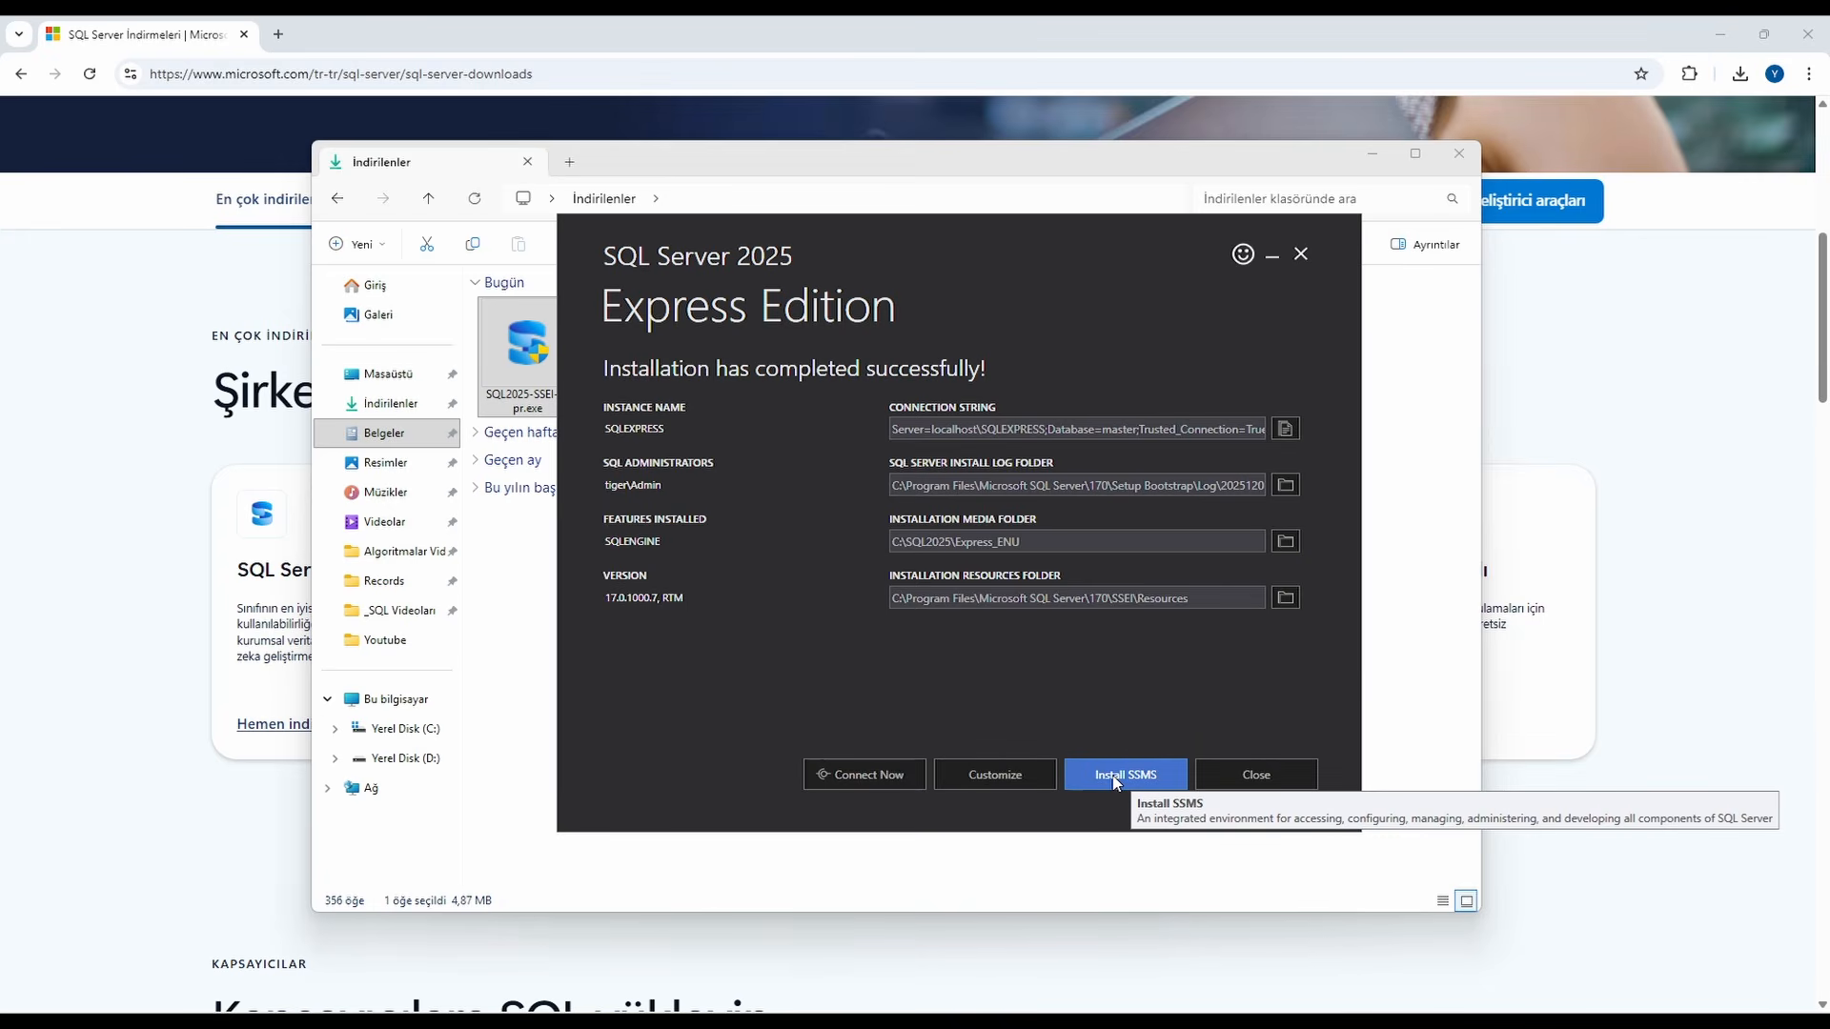
# Step: Go to the SSMS installation page from the completed SQL Server setup and download the SSMS 22 installer
pyautogui.click(1115, 781)
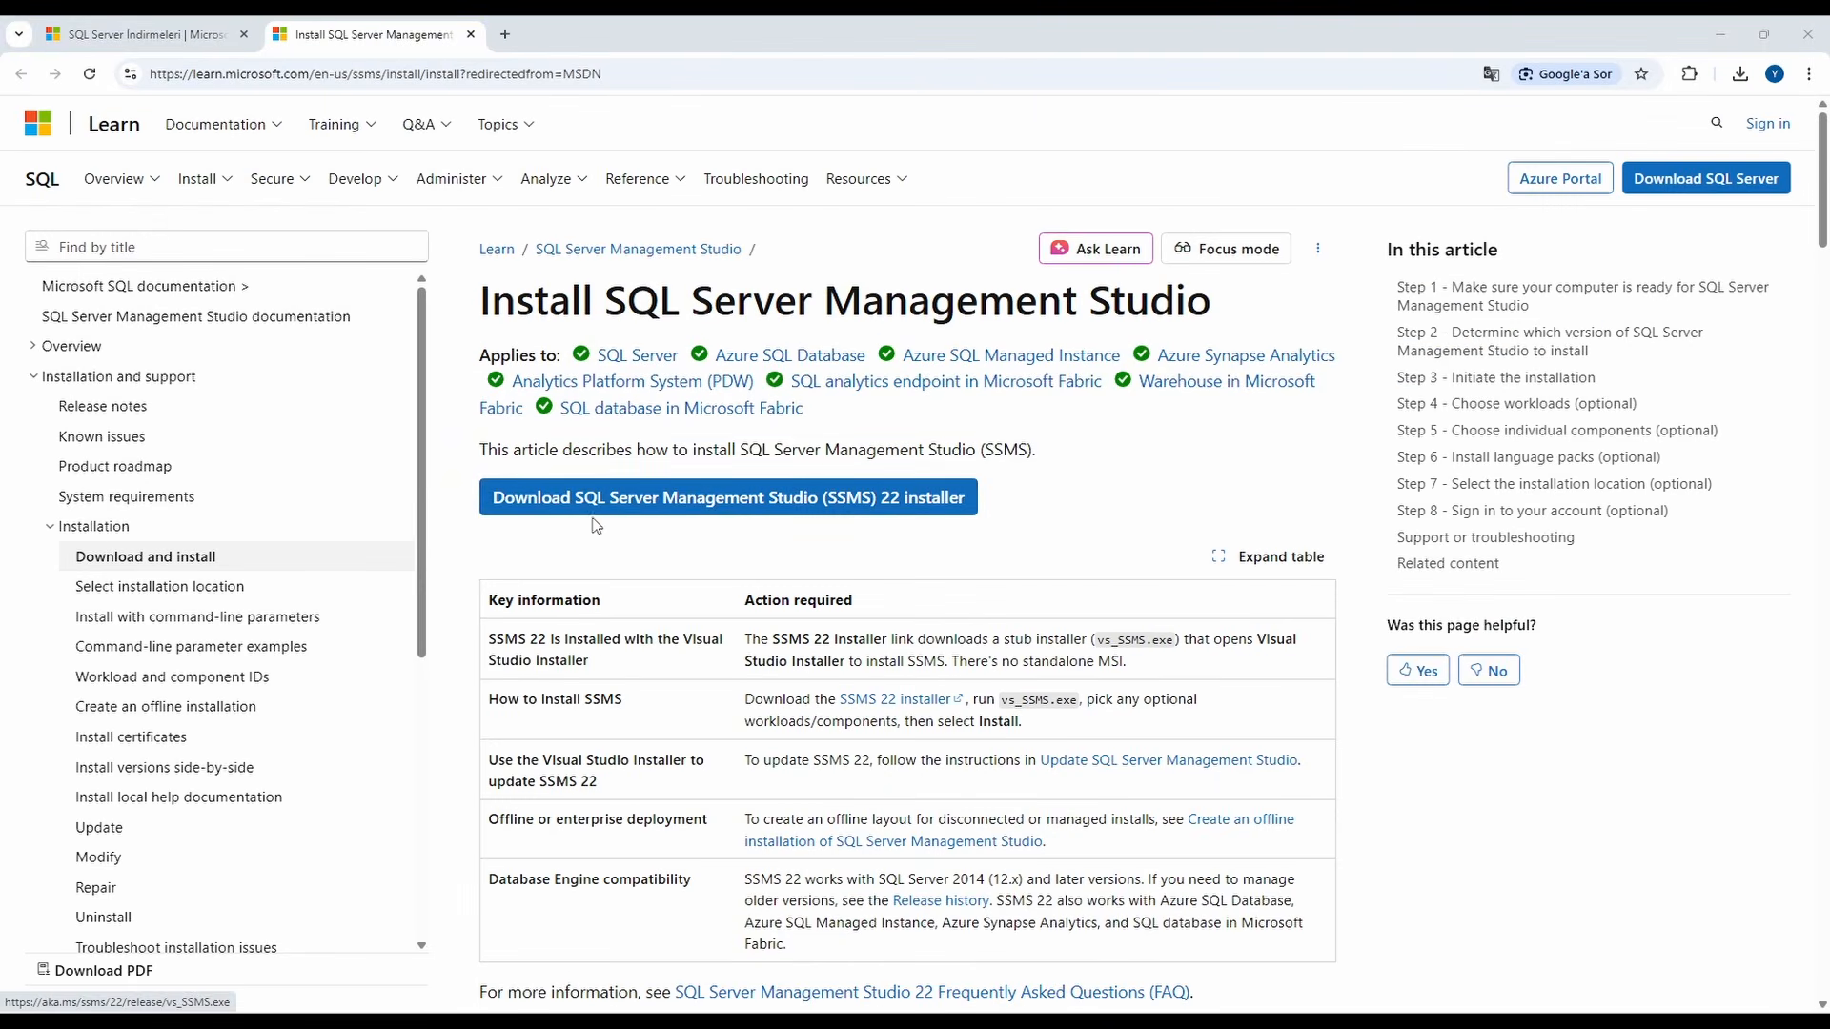
pyautogui.scroll(-9, 624, 525)
pyautogui.scroll(9, 651, 525)
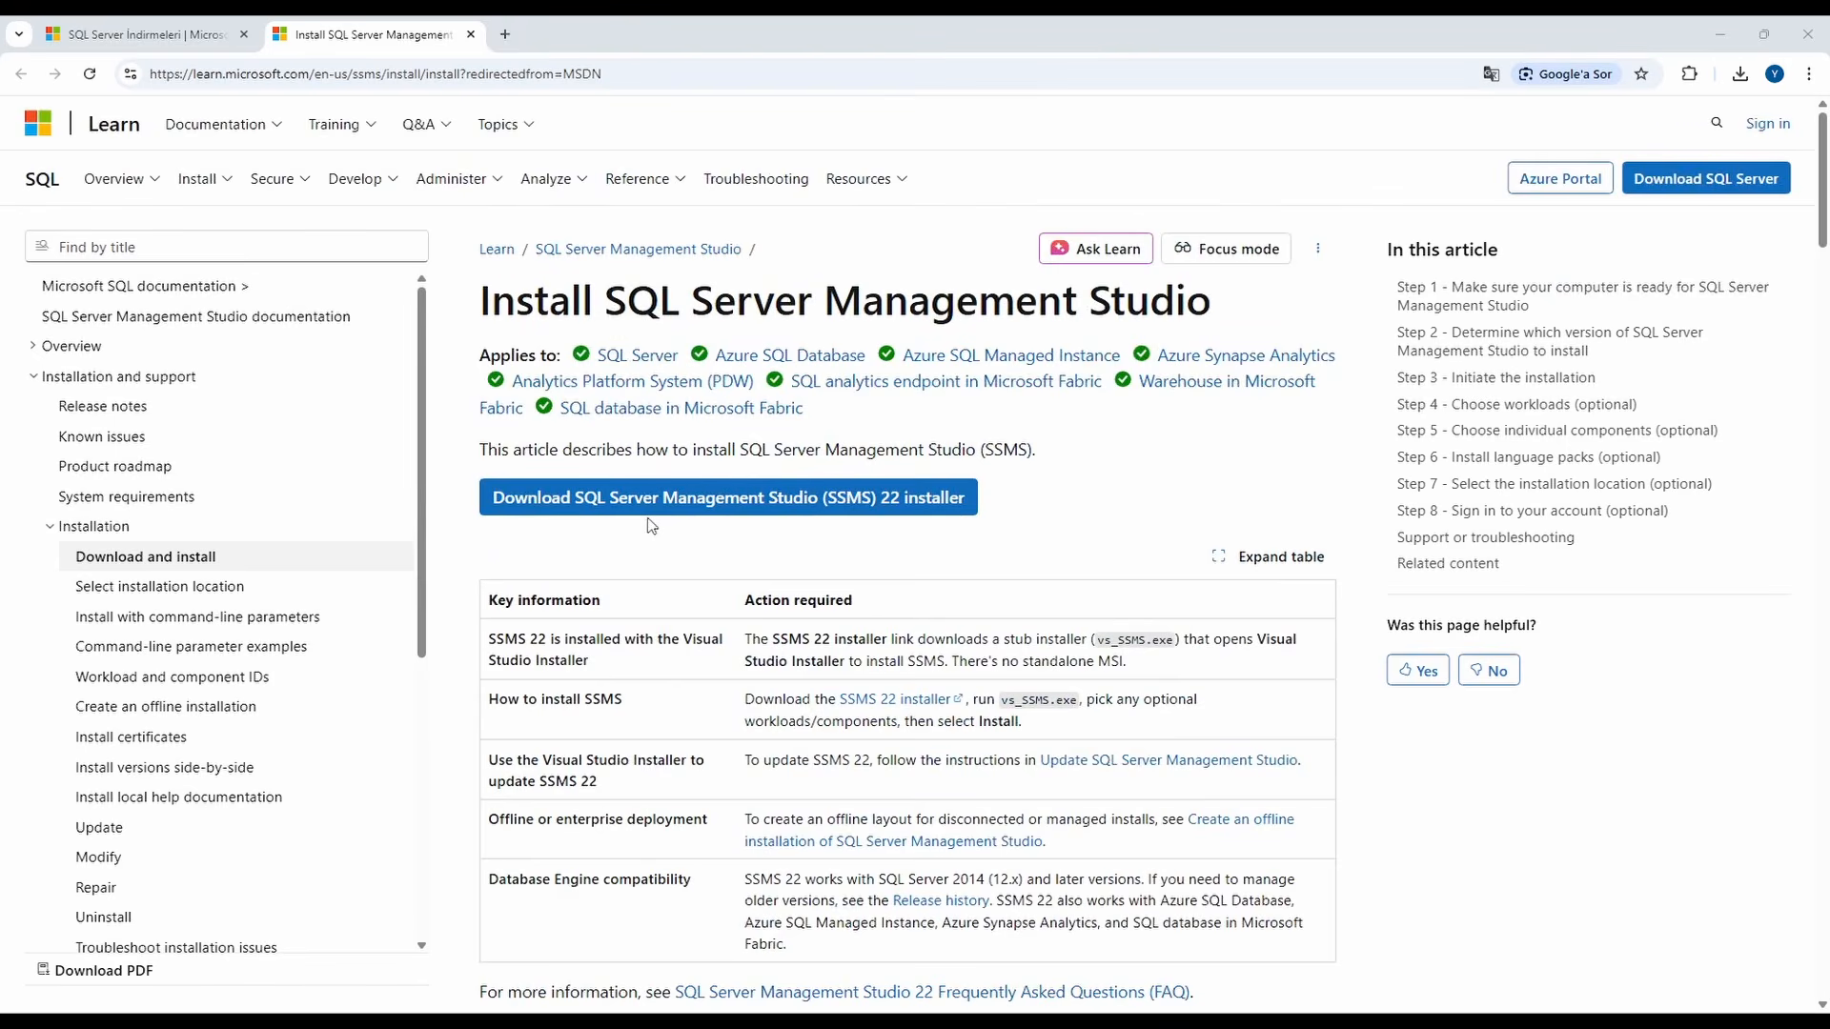
pyautogui.scroll(-1, 652, 524)
pyautogui.scroll(1, 652, 521)
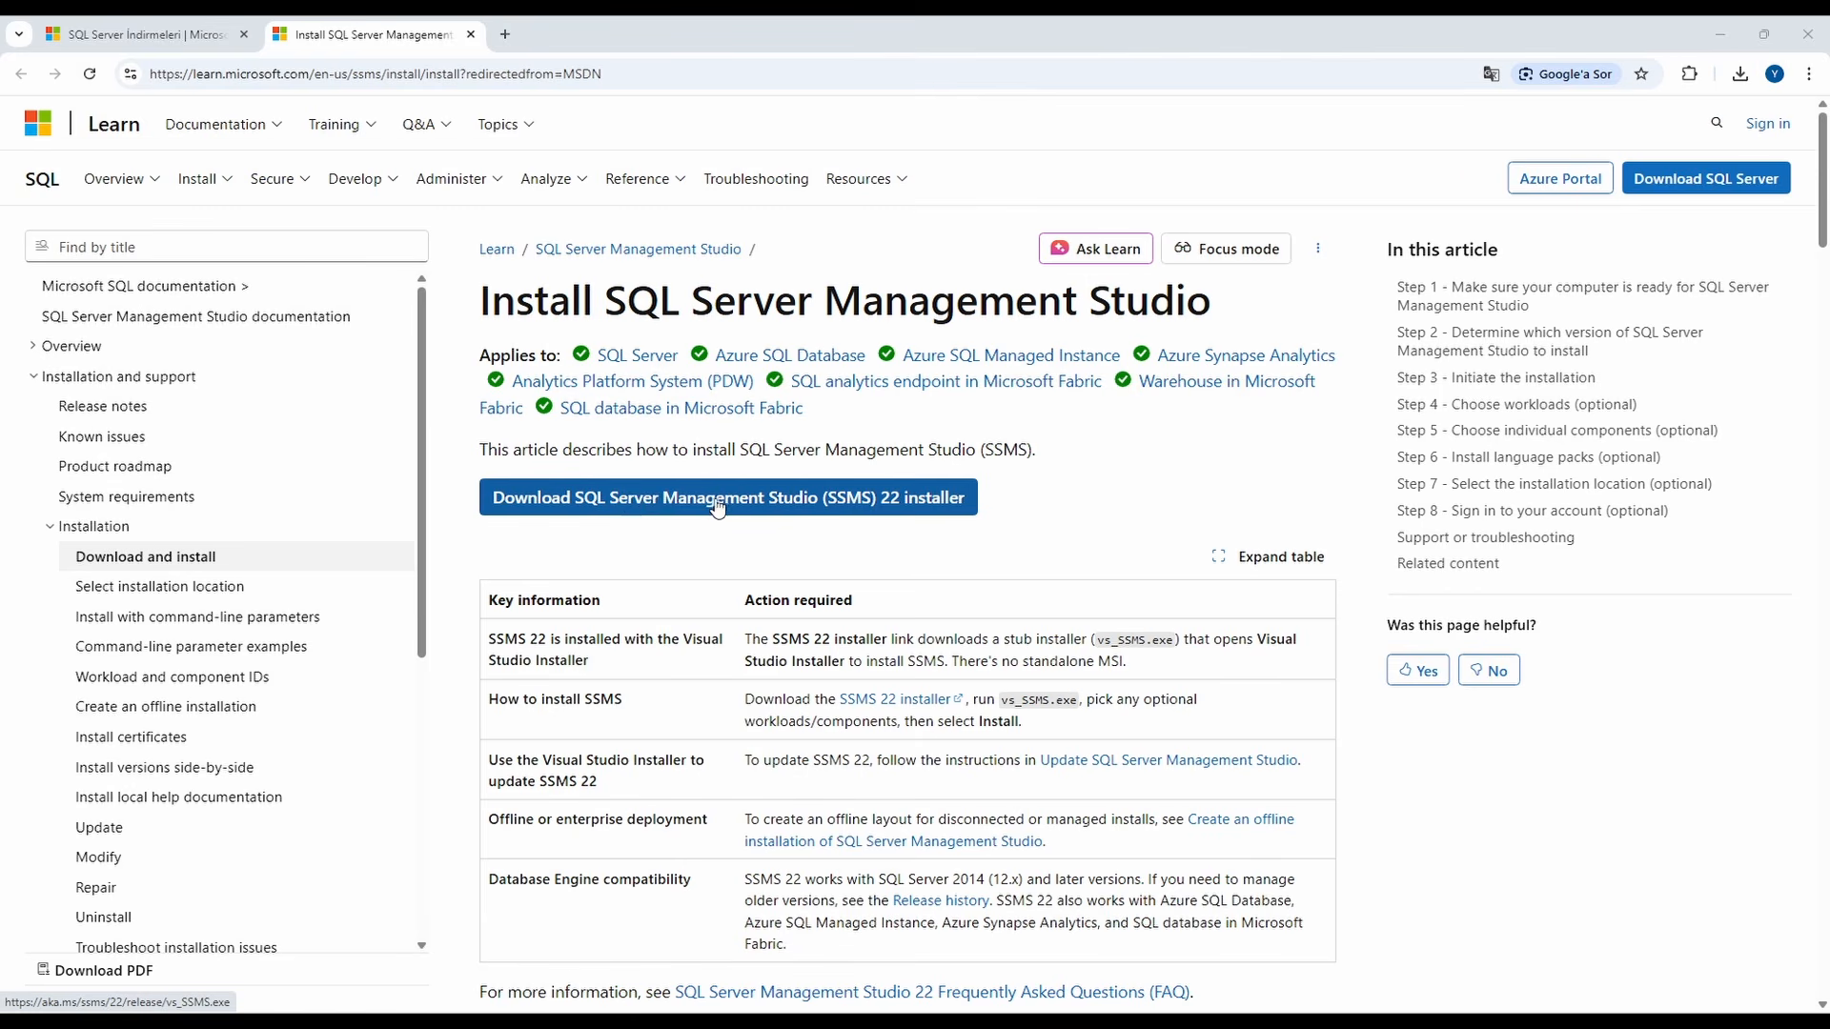
pyautogui.click(947, 505)
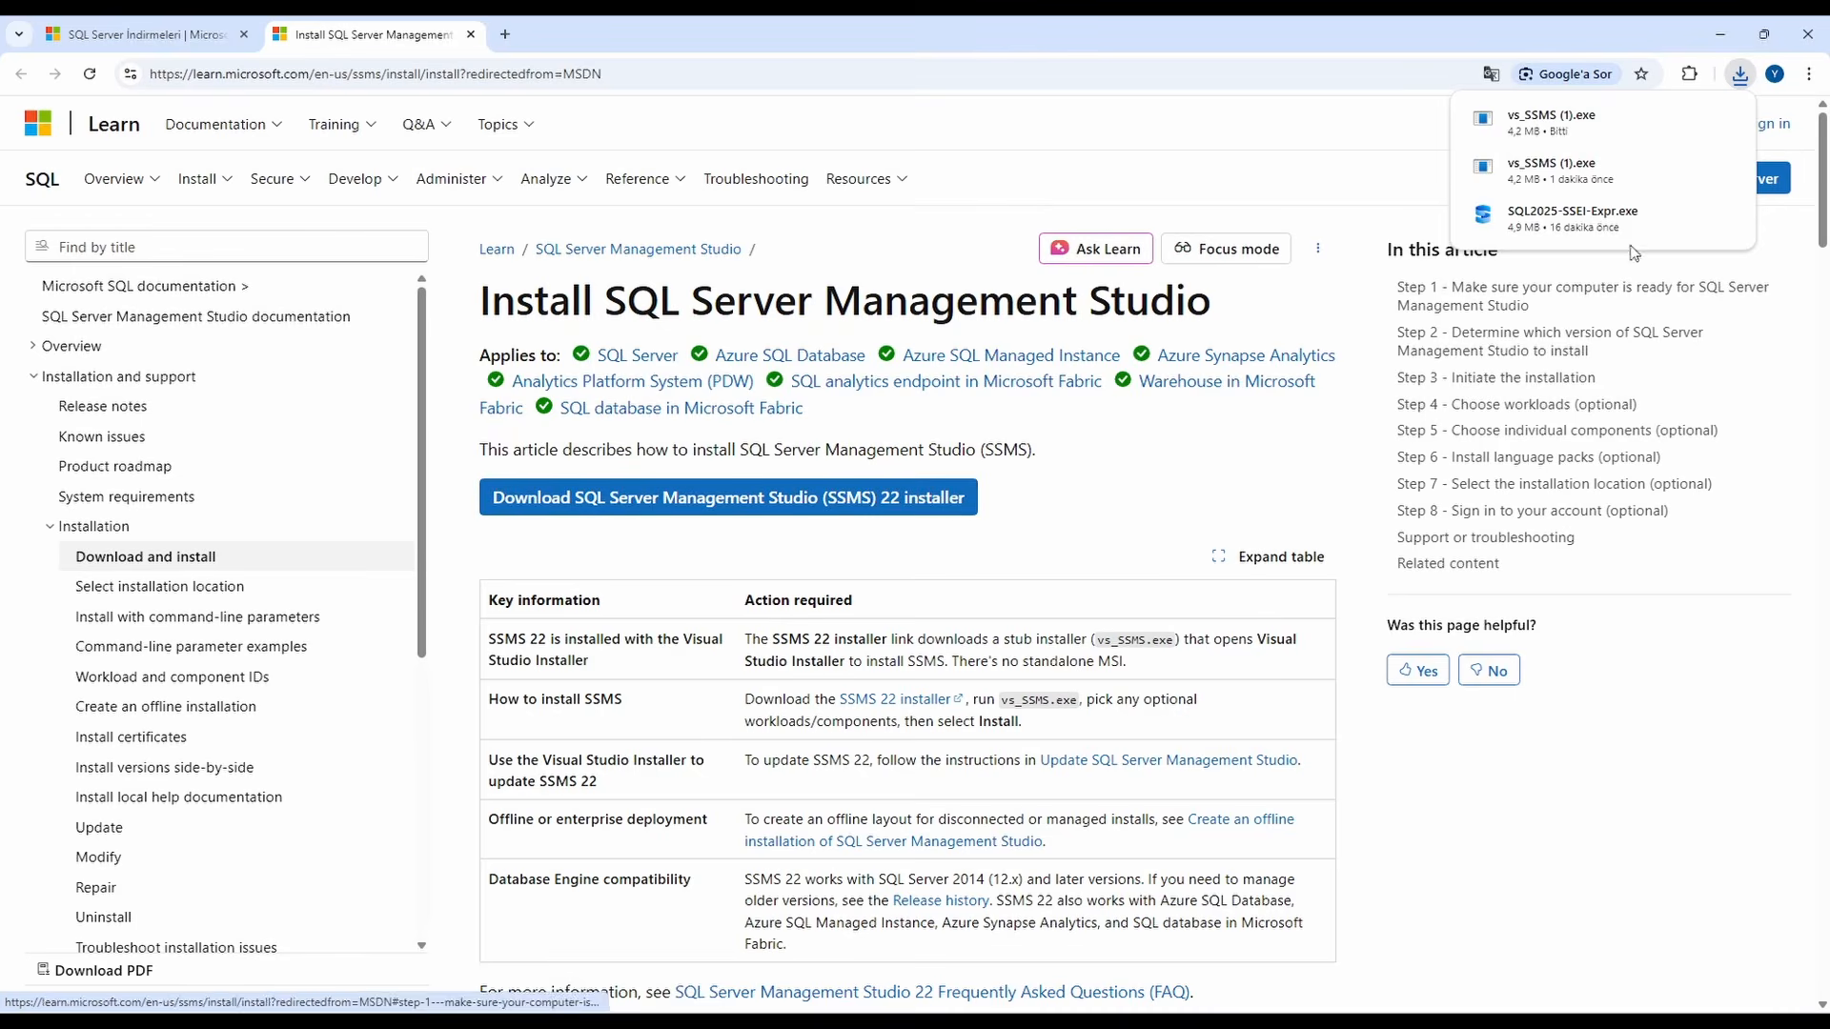
# Step: Run the downloaded vs_SSMS (1).exe from its folder and continue past the Visual Studio Installer's license notice
pyautogui.click(1690, 124)
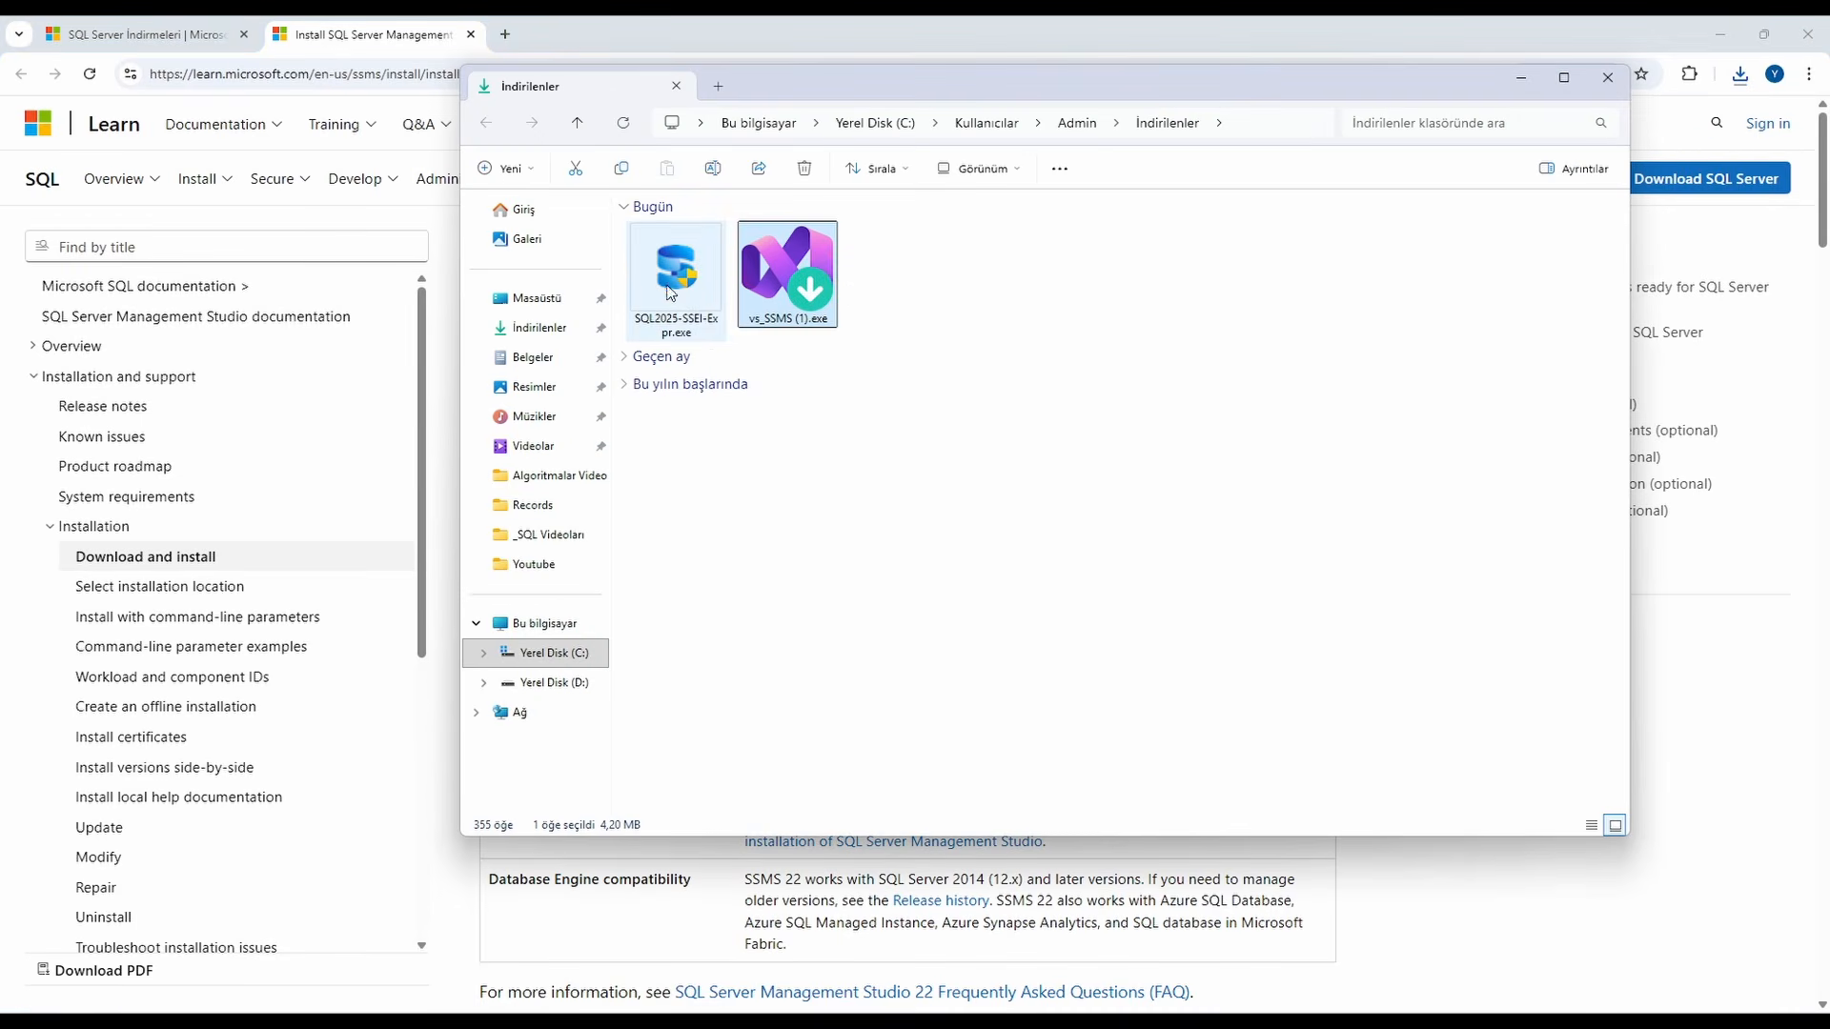
pyautogui.doubleClick(801, 283)
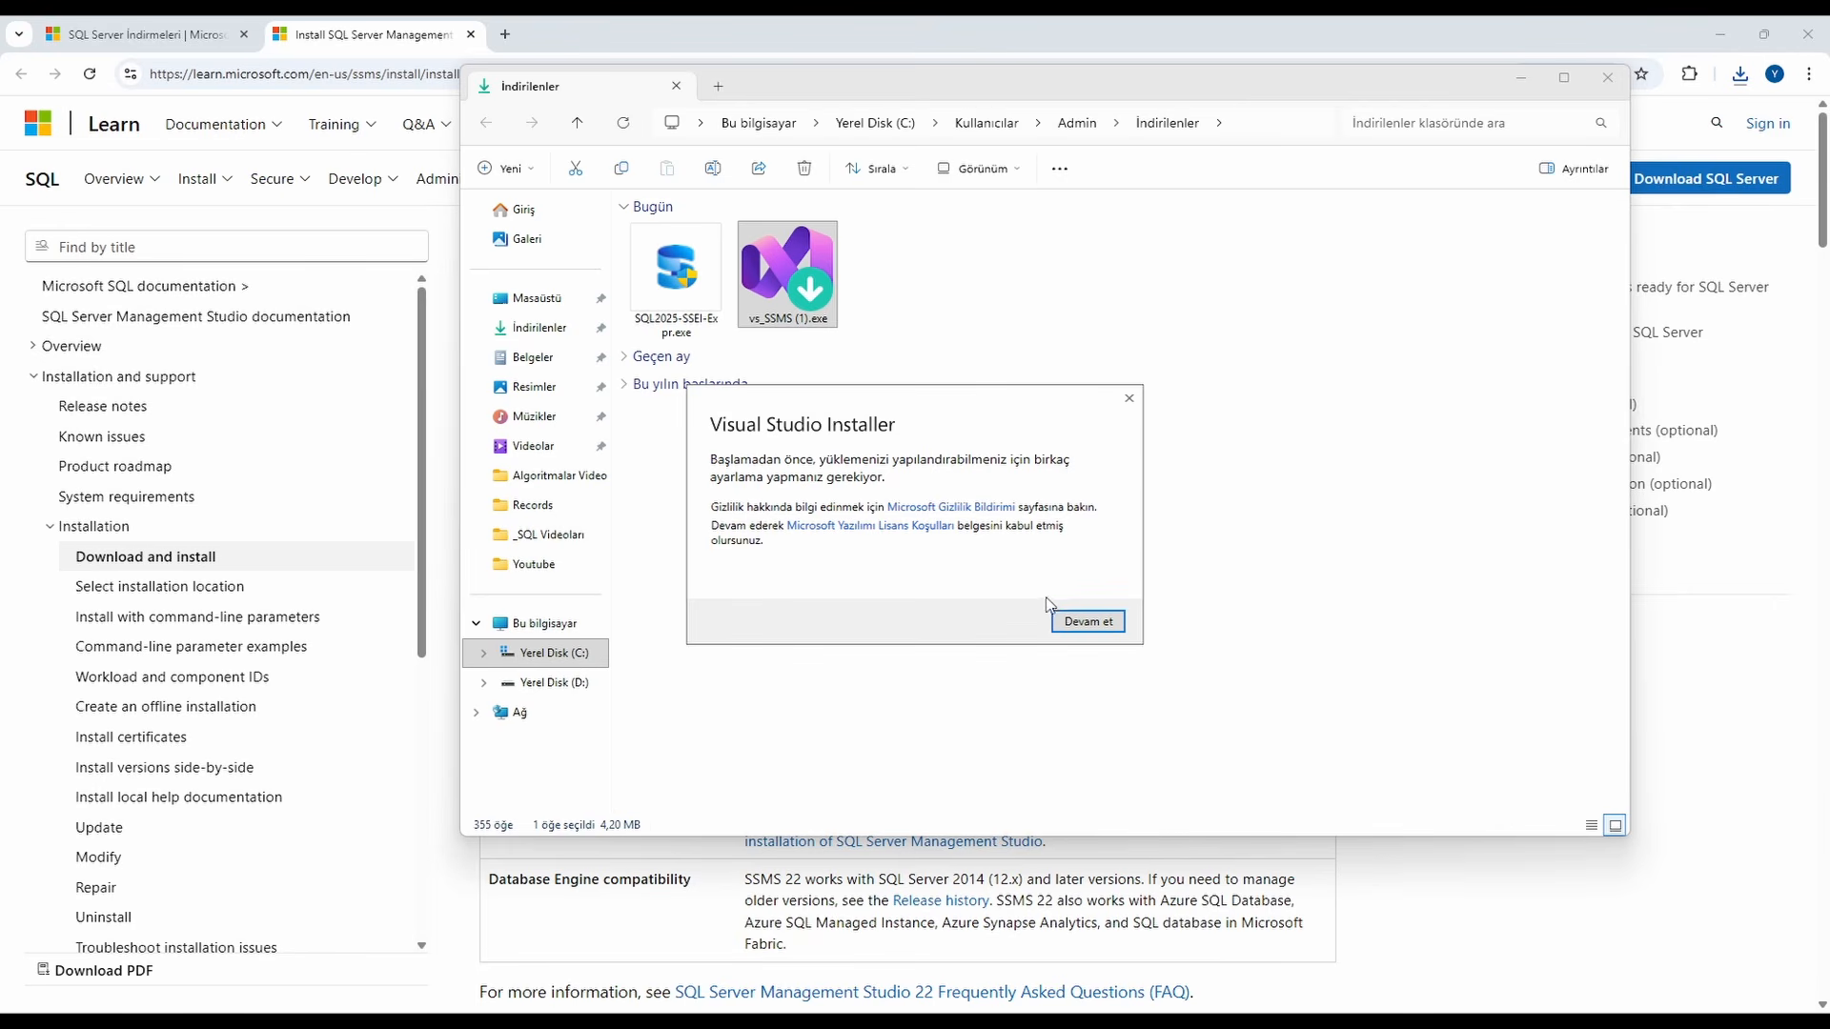
pyautogui.click(1078, 623)
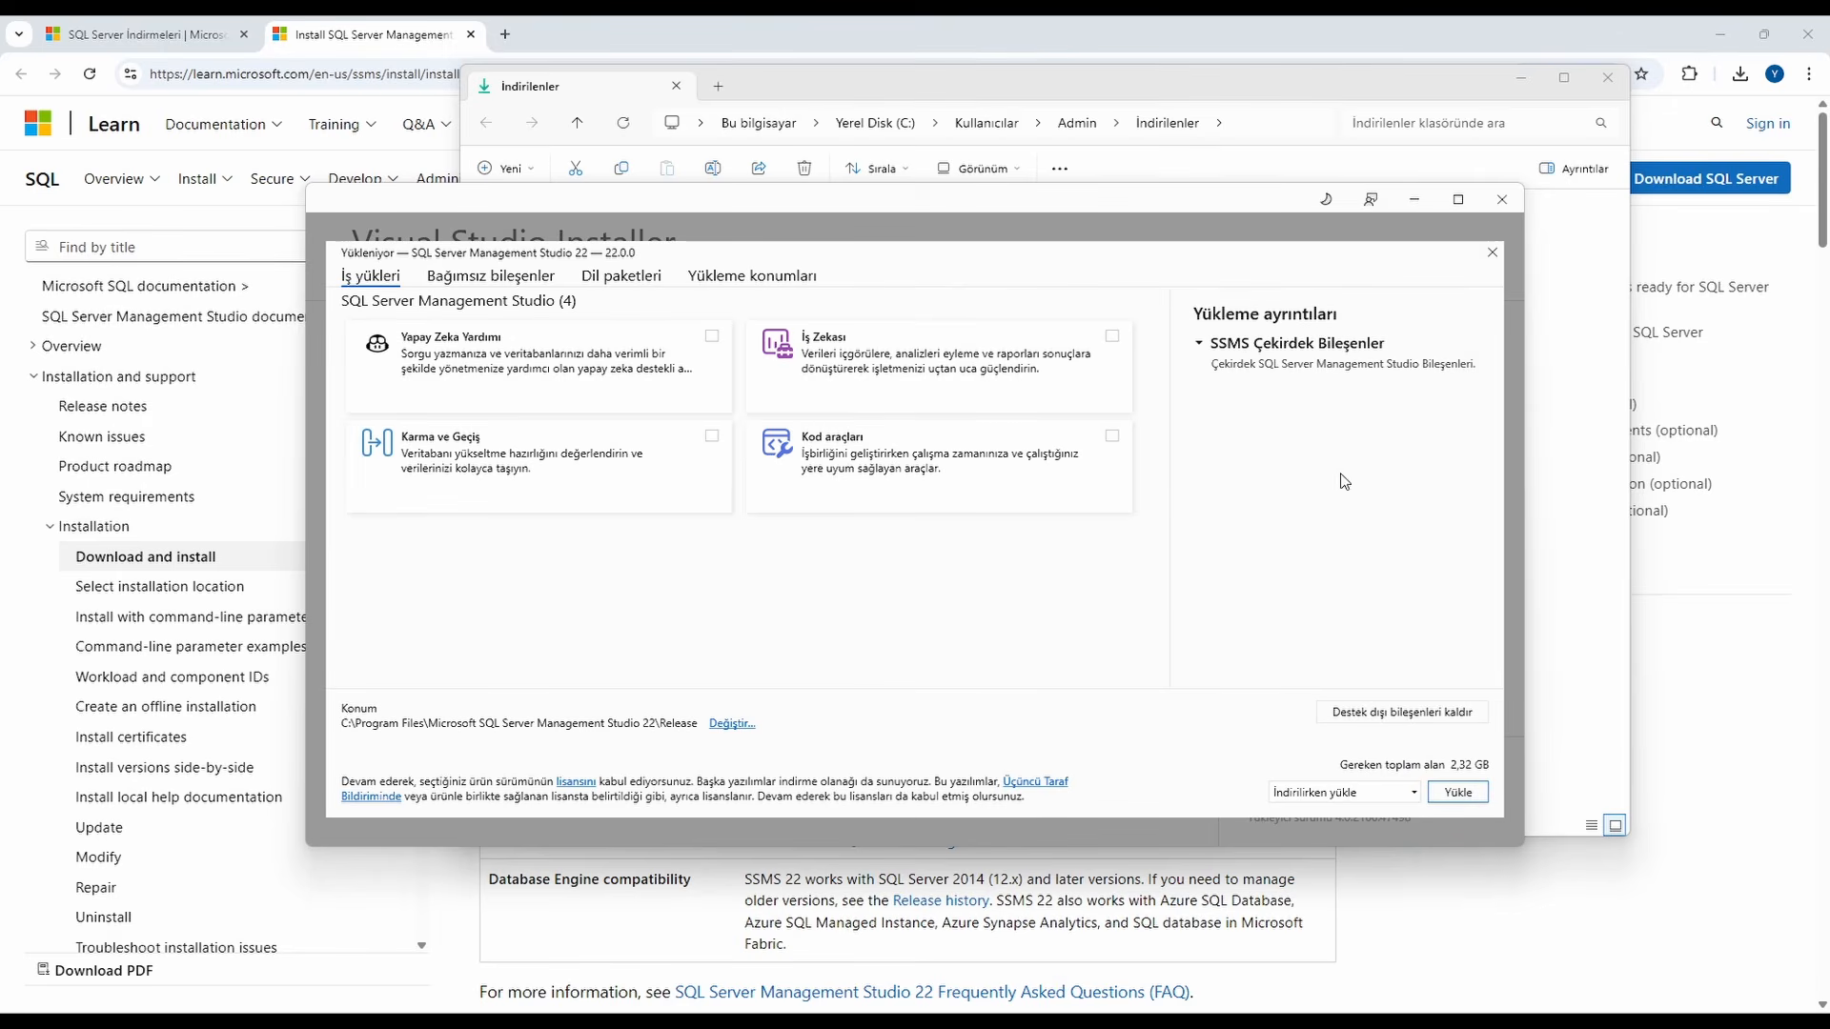
pyautogui.click(712, 335)
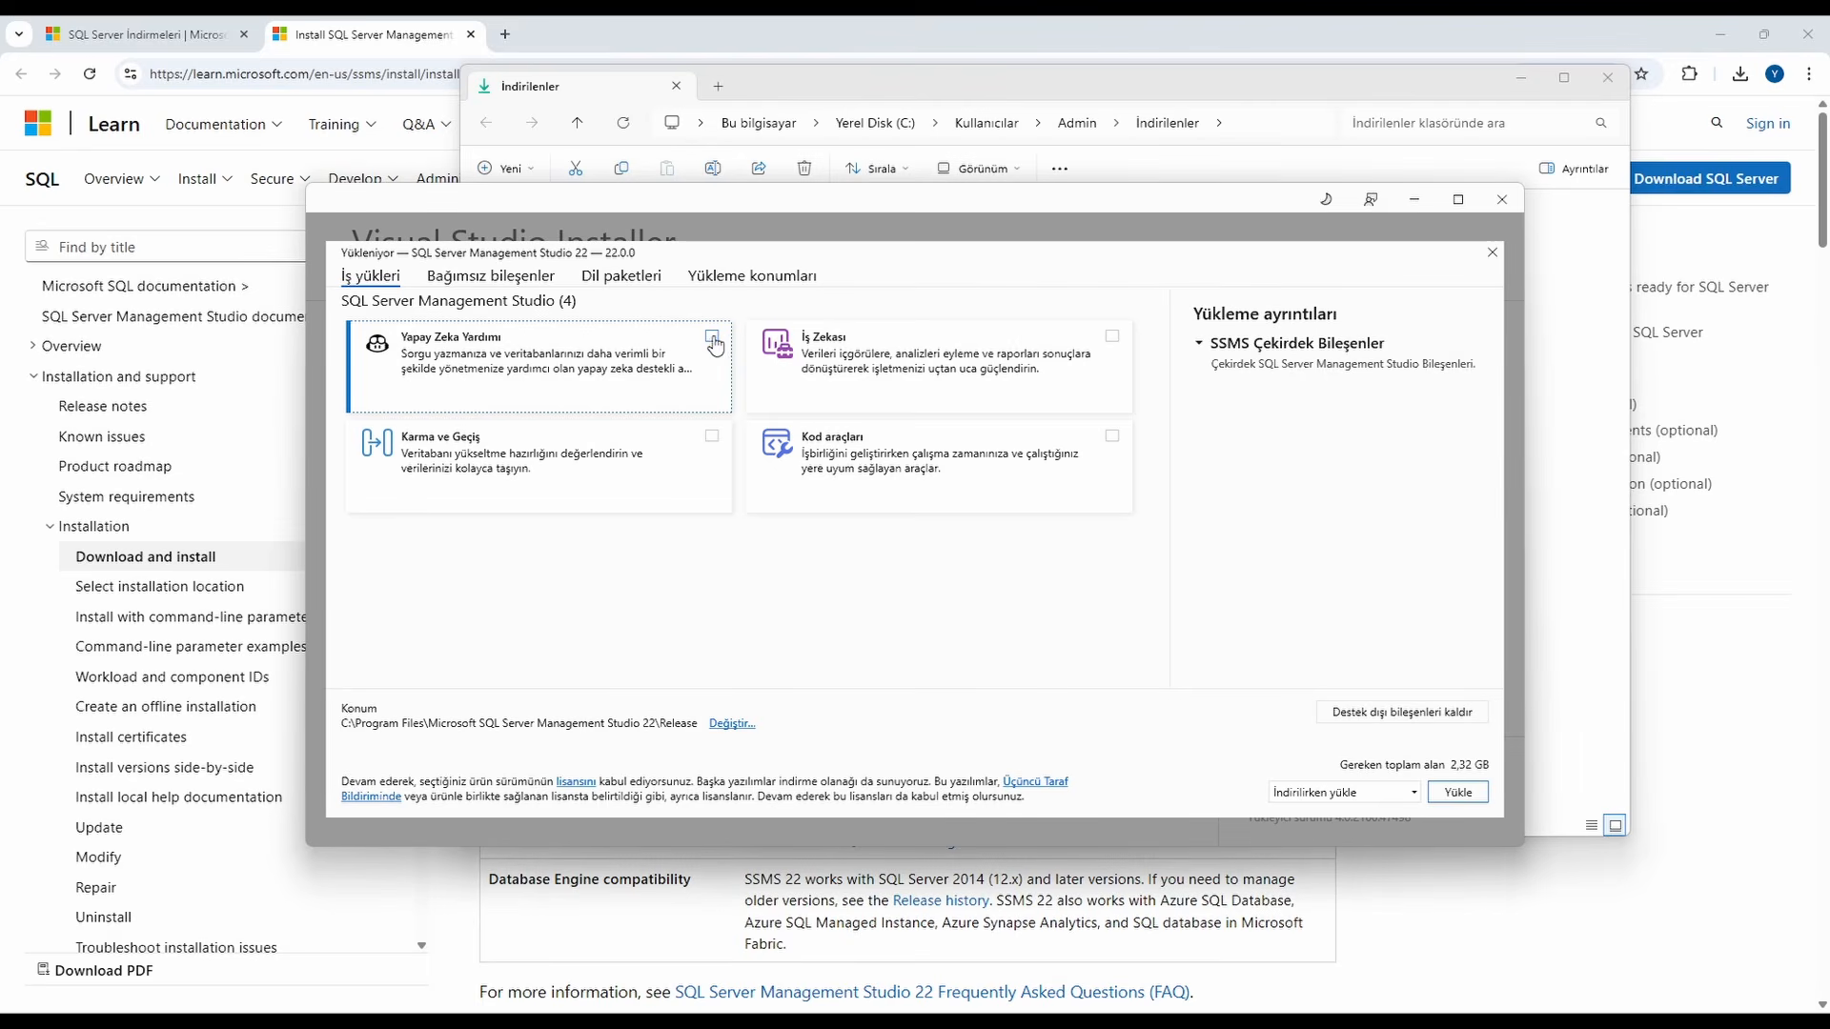
pyautogui.click(1108, 341)
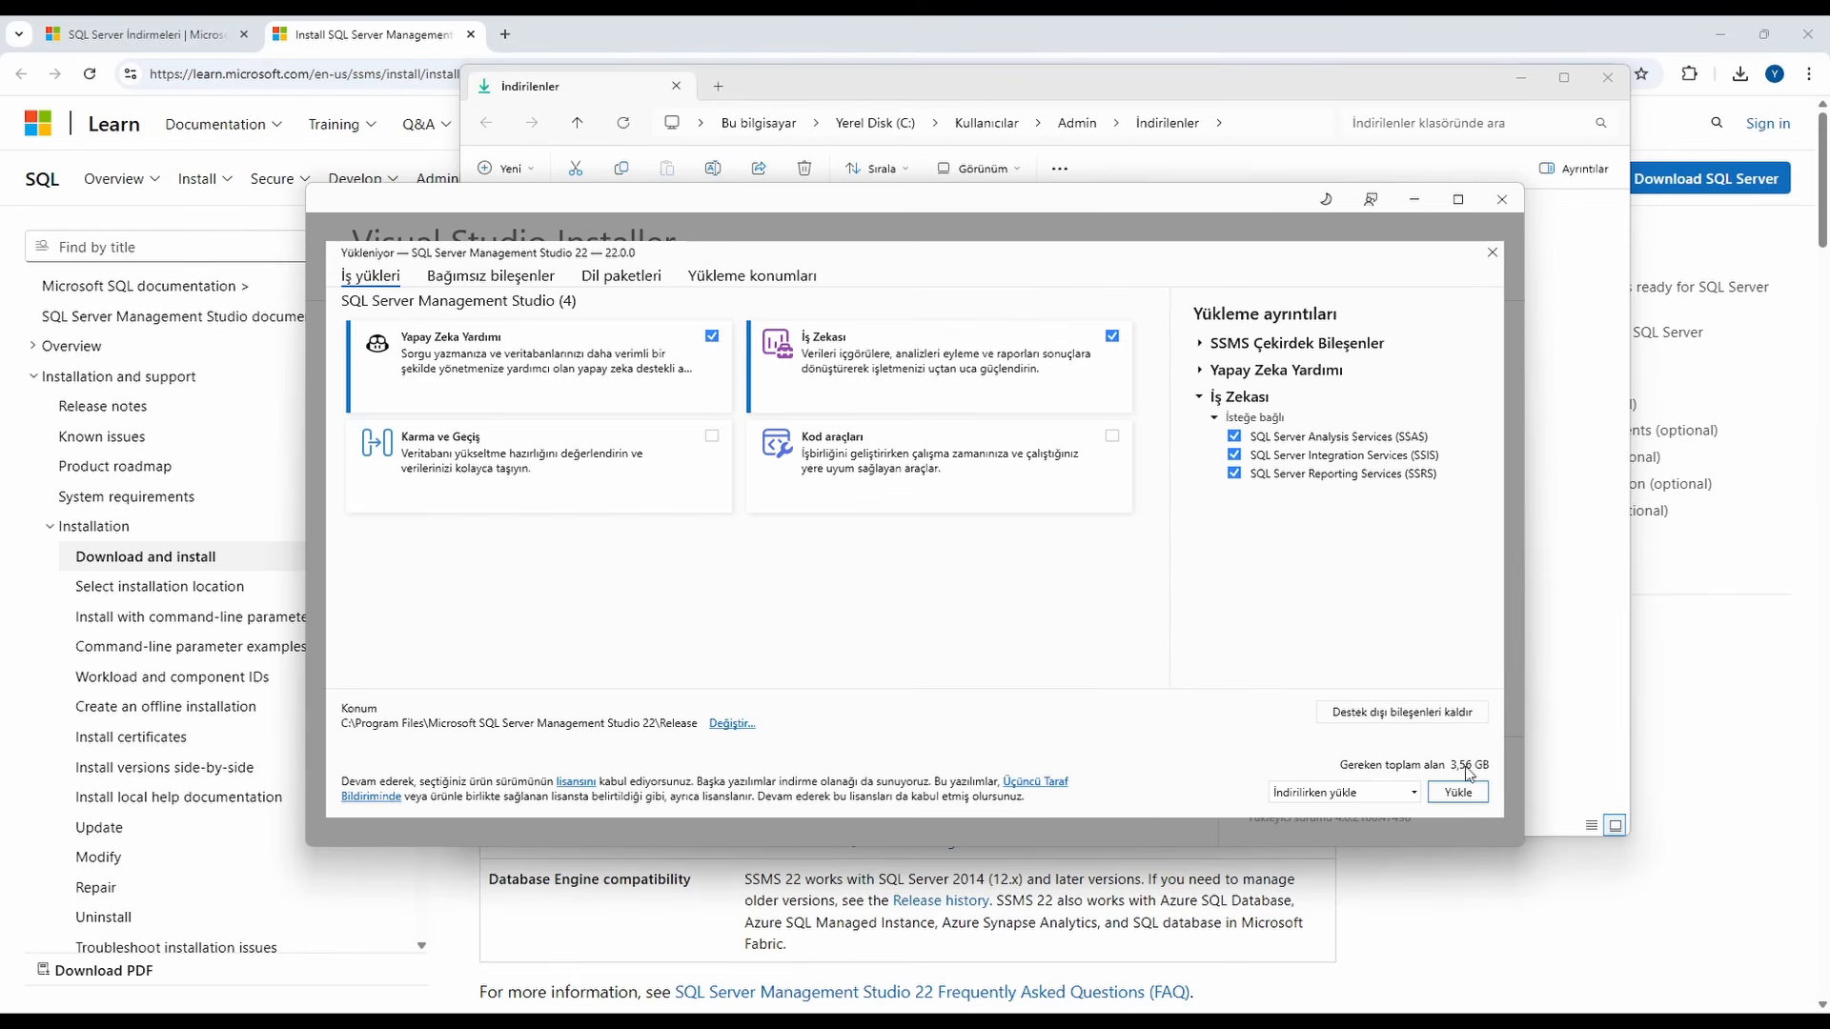
pyautogui.click(713, 338)
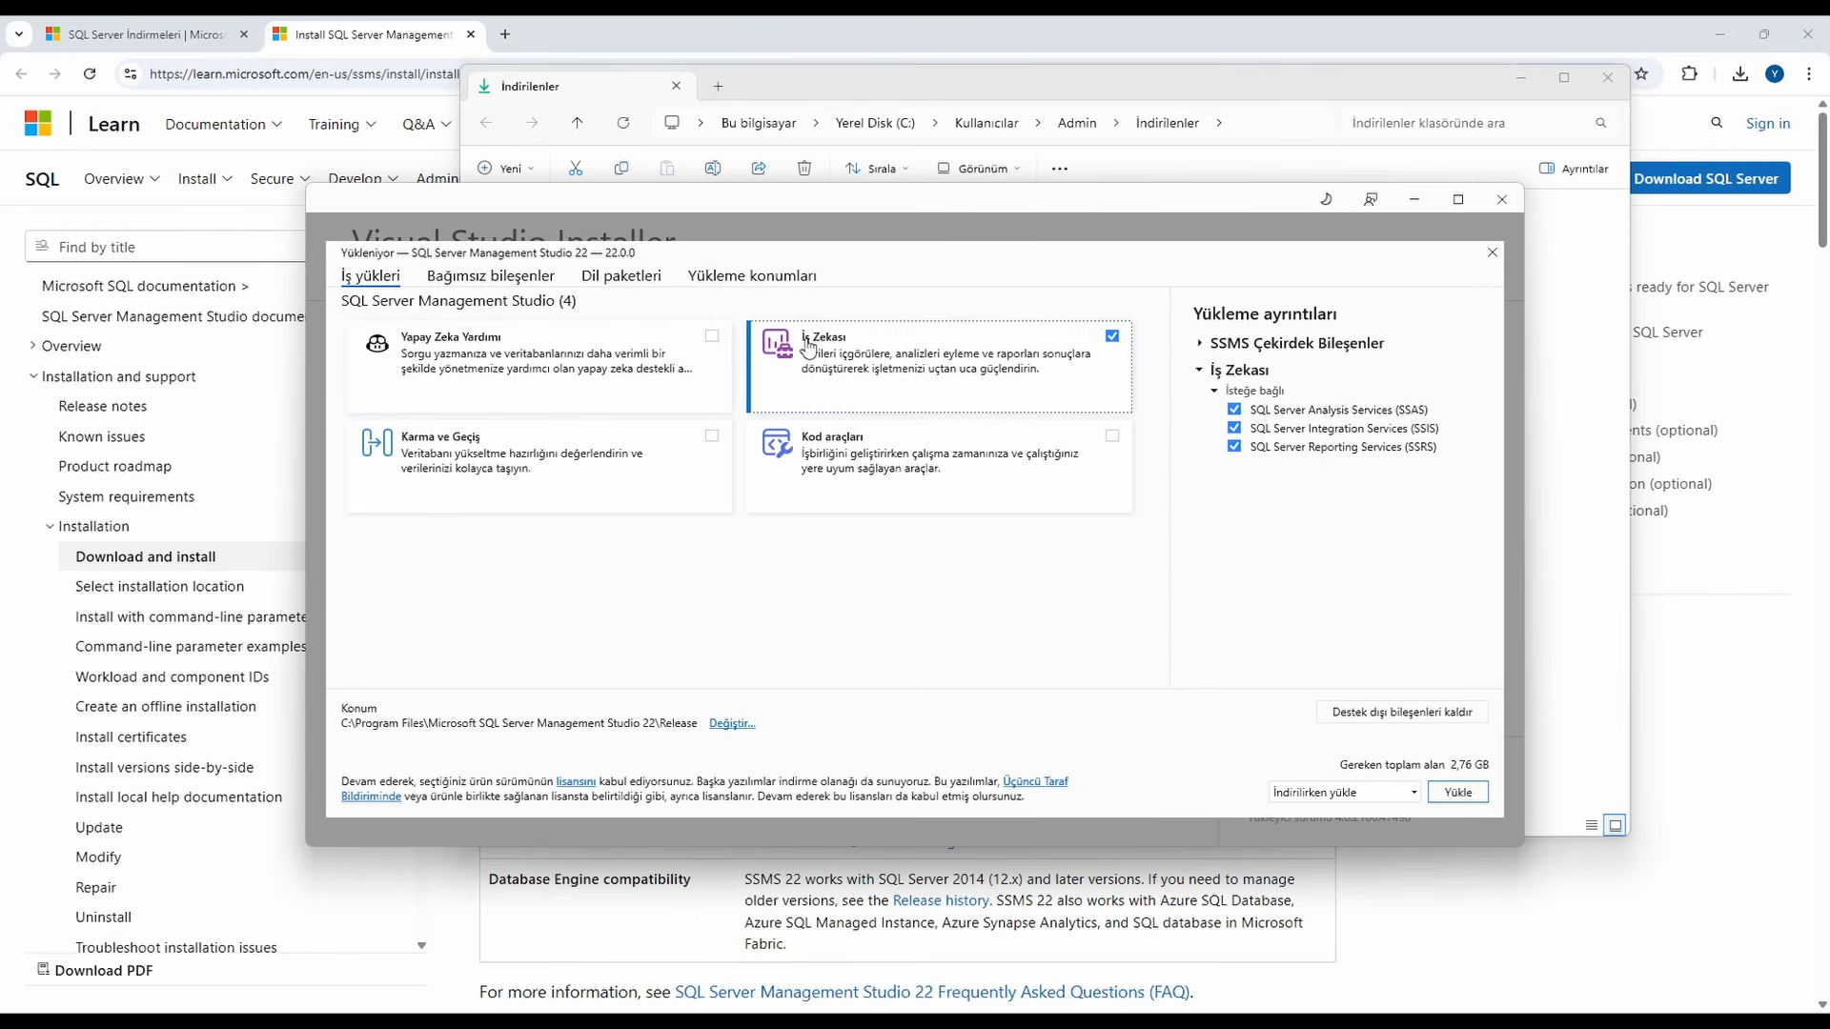
pyautogui.click(1112, 340)
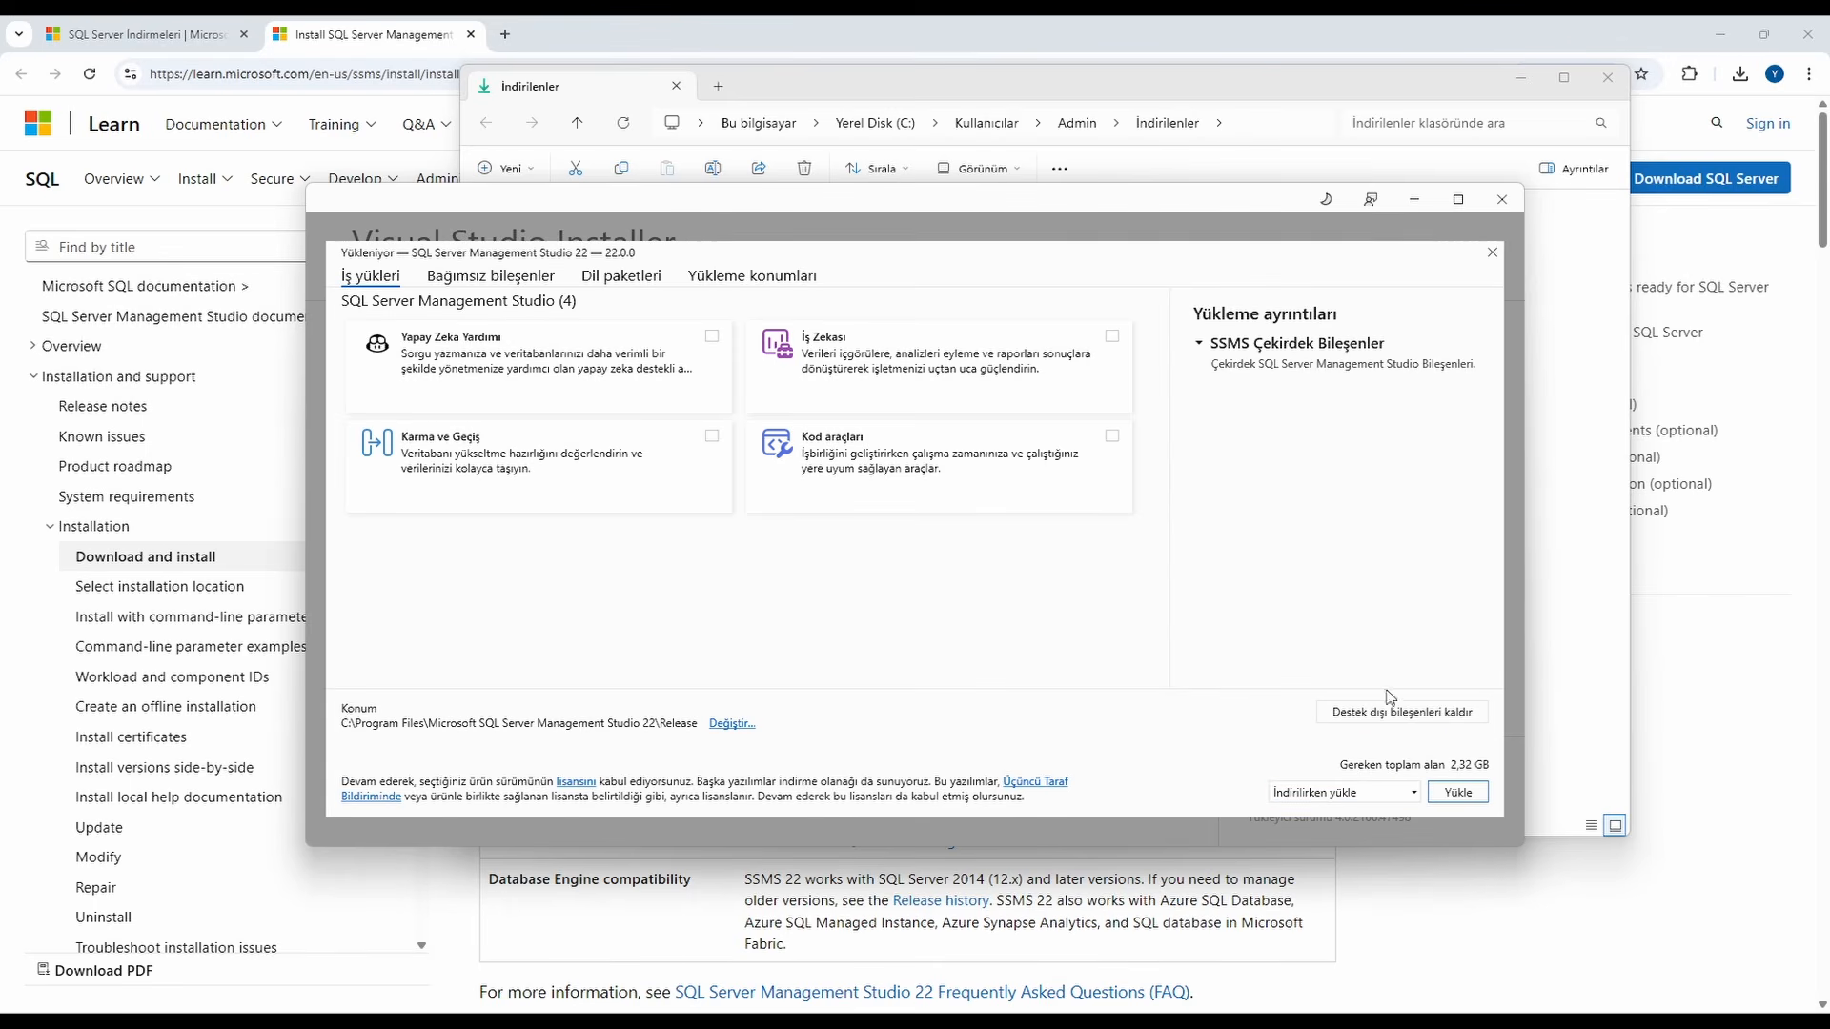
# Step: Install SQL Server Management Studio 22 without optional workloads, using the İndirilirken yükle (install while downloading) mode
pyautogui.click(1413, 796)
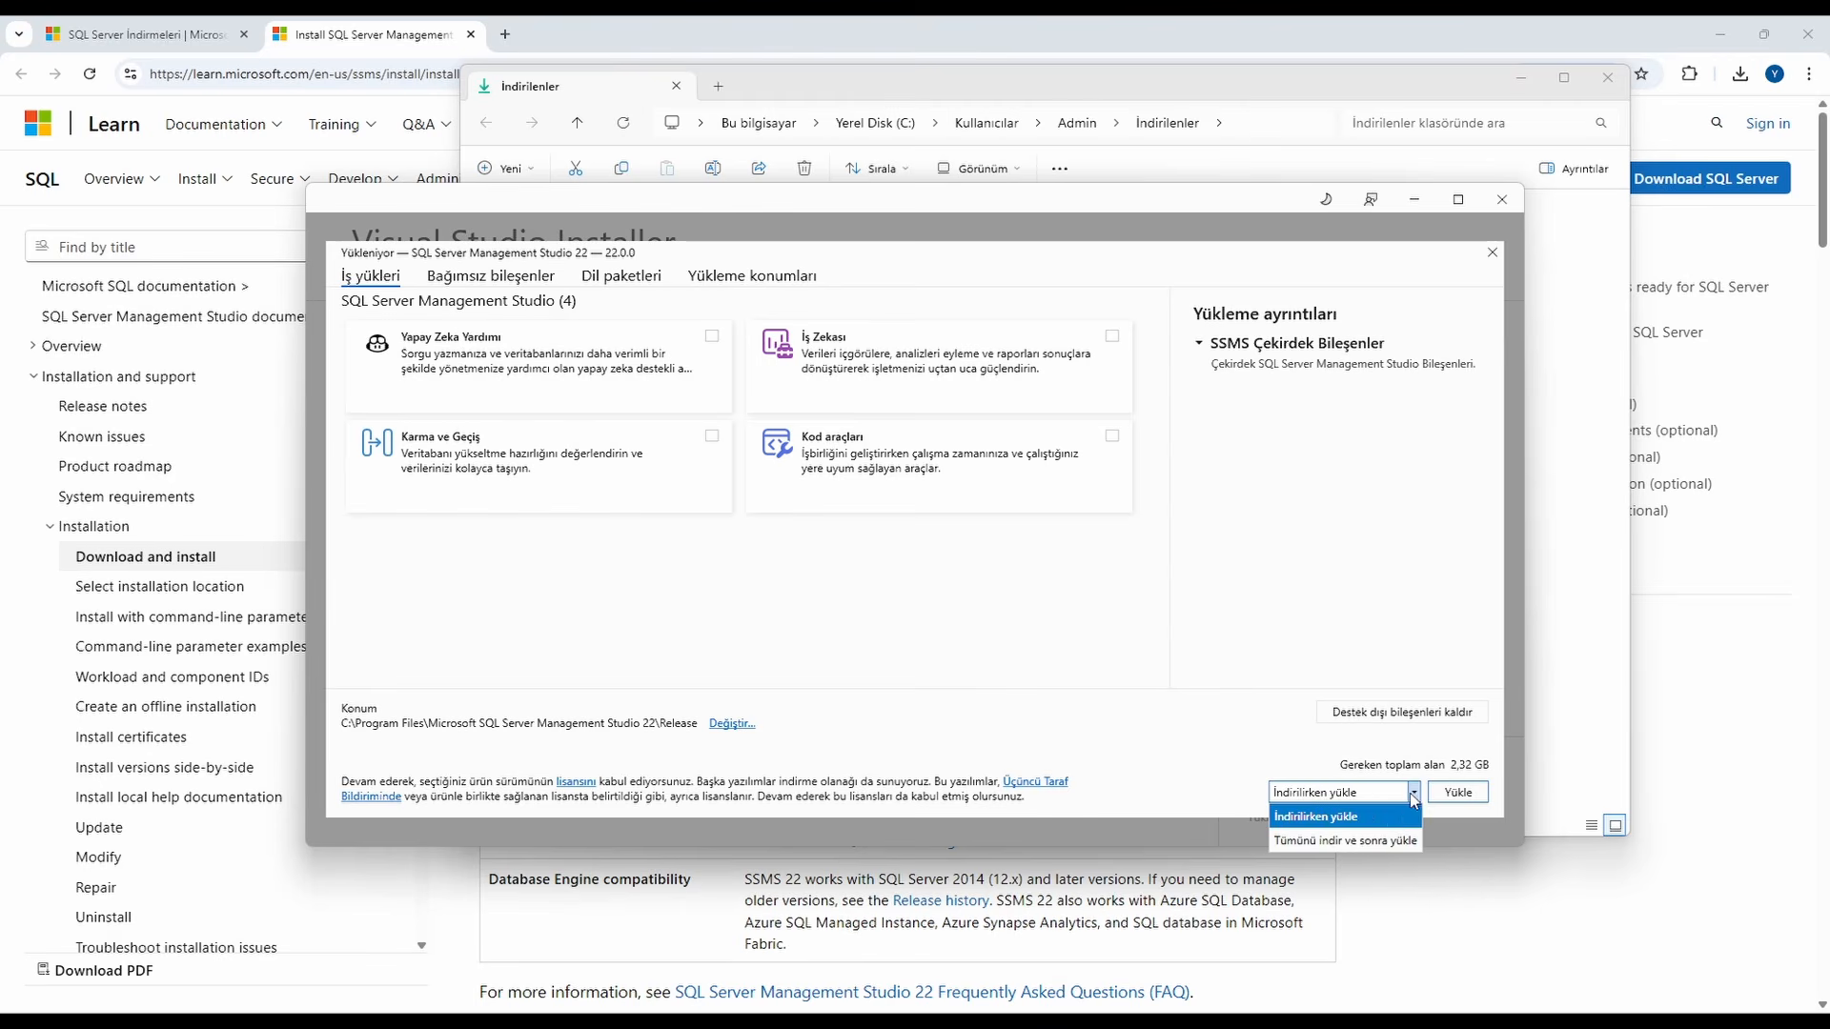
pyautogui.click(1393, 818)
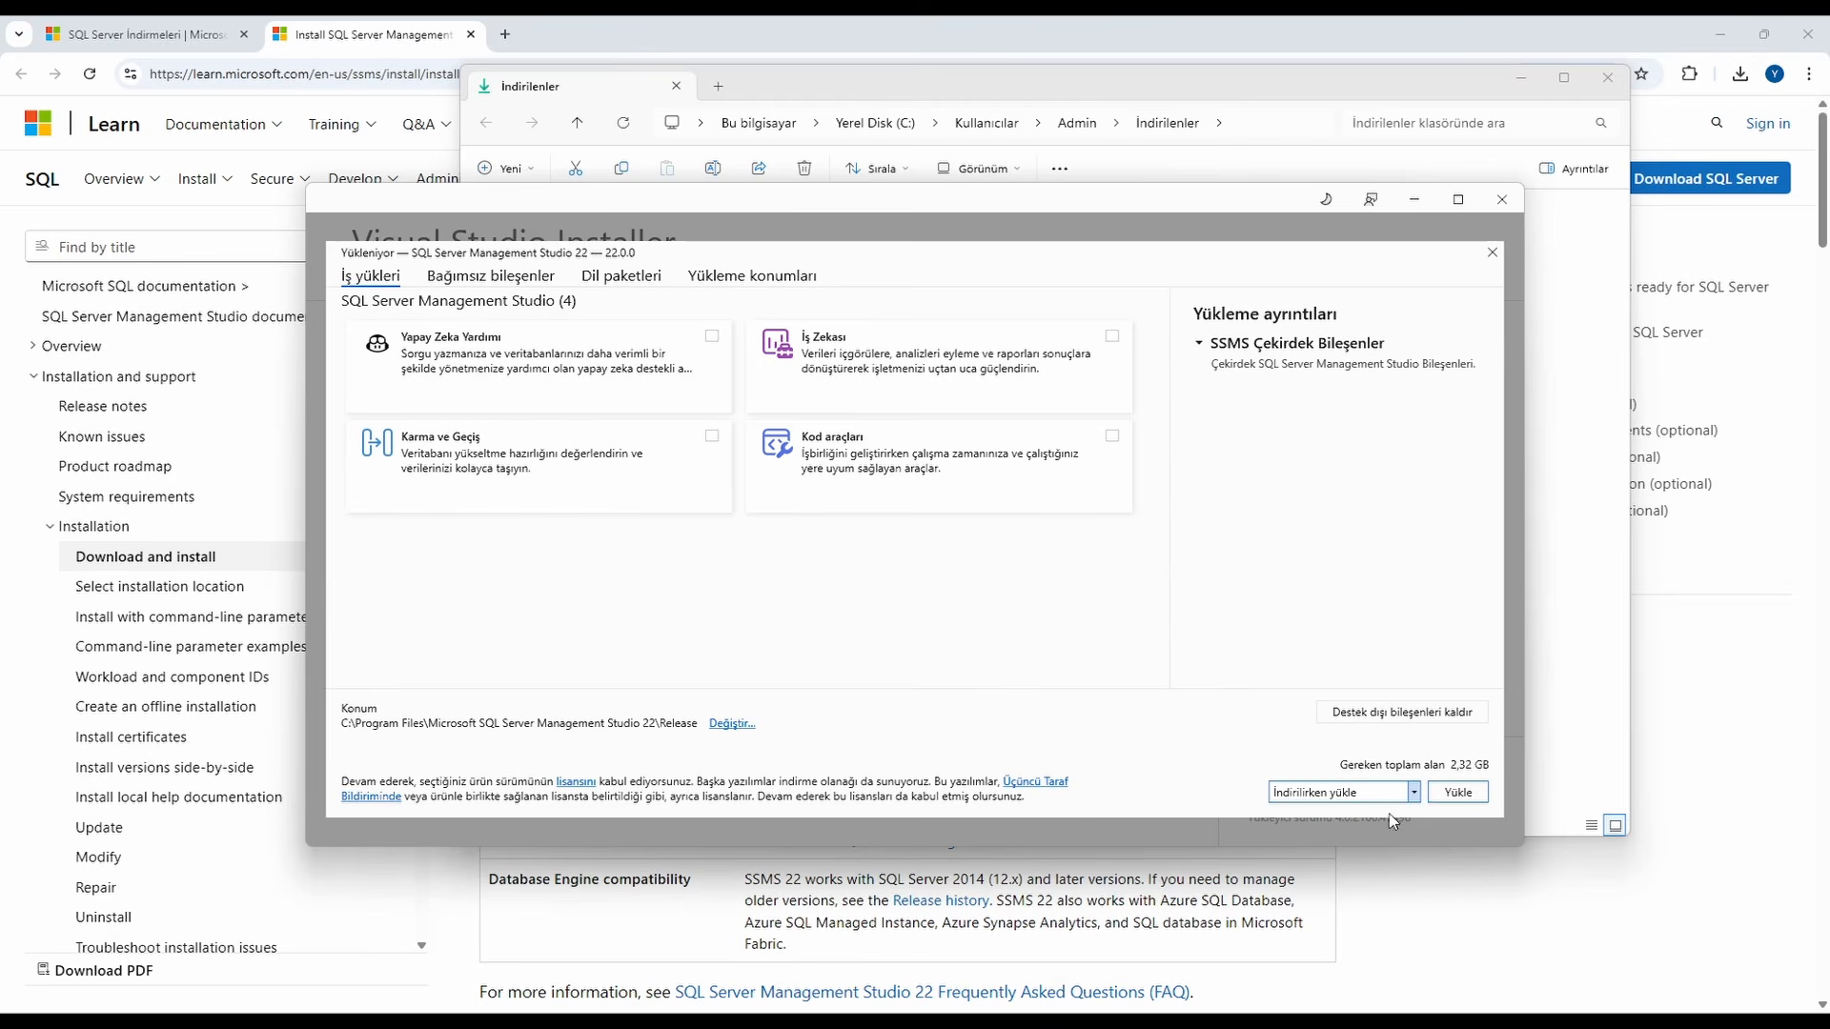
pyautogui.click(1461, 799)
pyautogui.click(1461, 795)
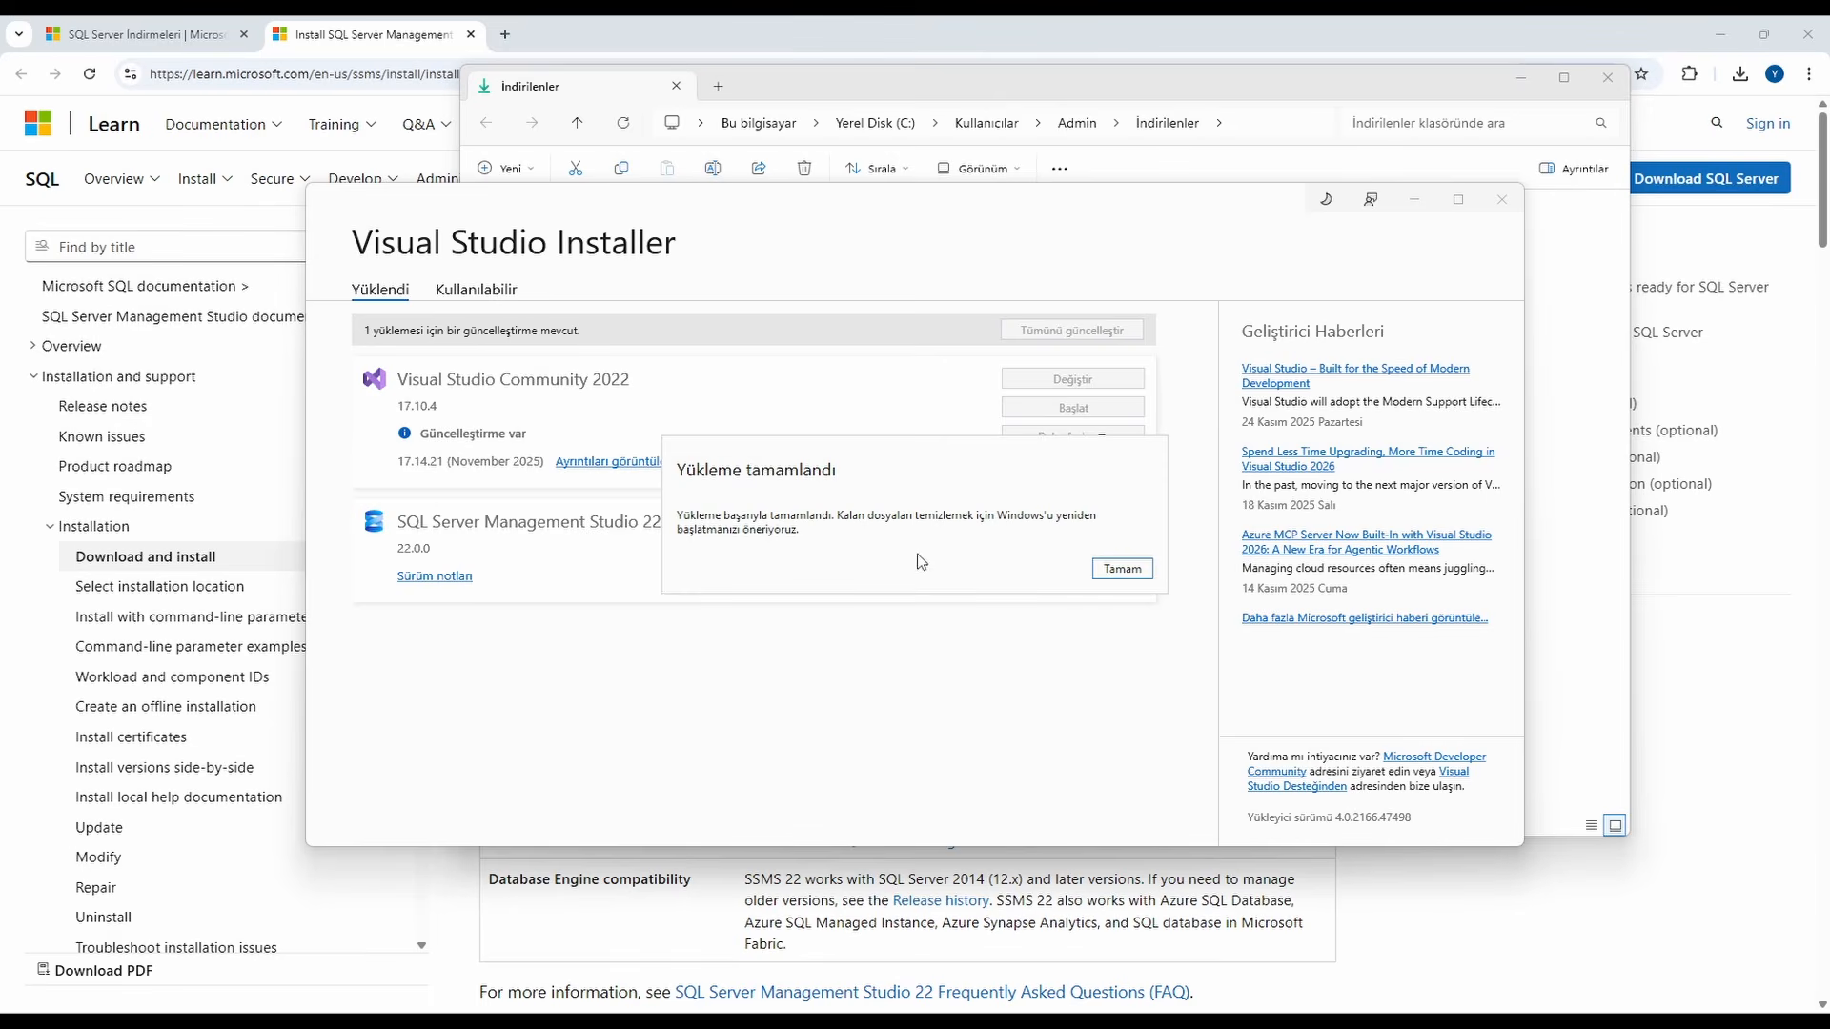
# Step: Acknowledge the completed SSMS installation, close Visual Studio Installer and the downloads folder, and exit the SQL Server 2025 installer
pyautogui.click(1122, 570)
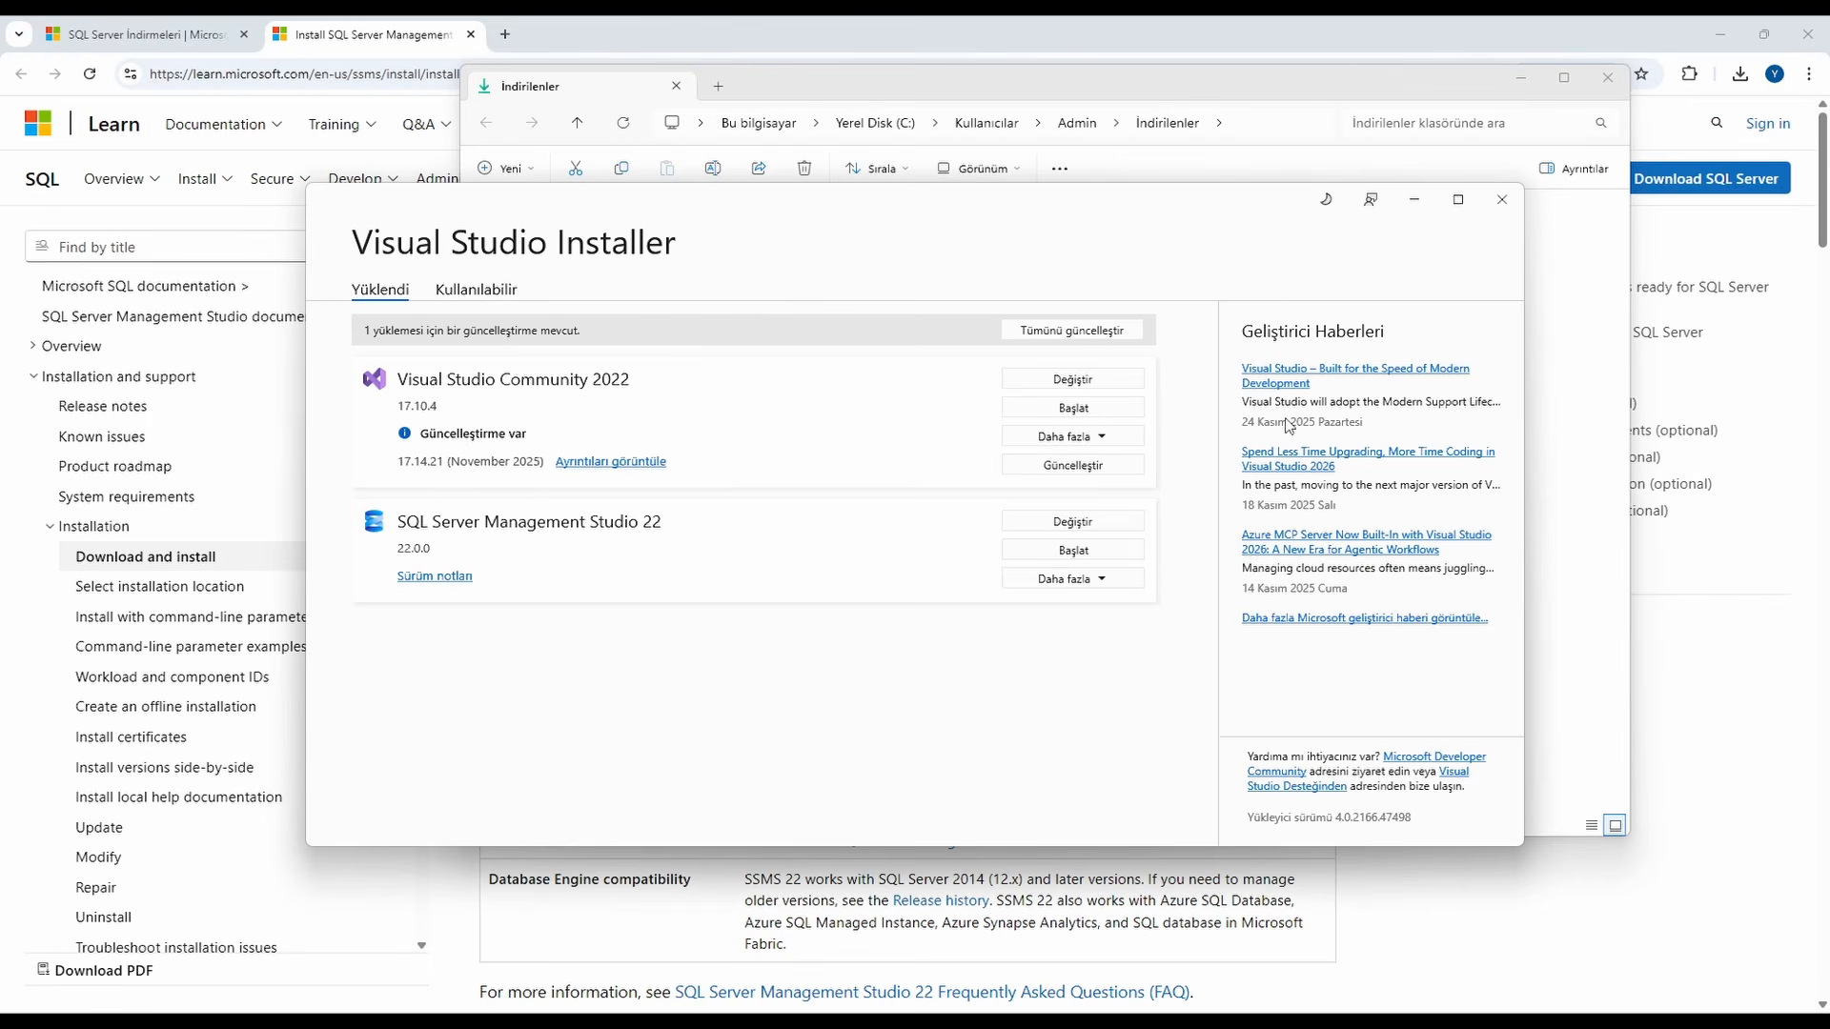
pyautogui.click(1491, 200)
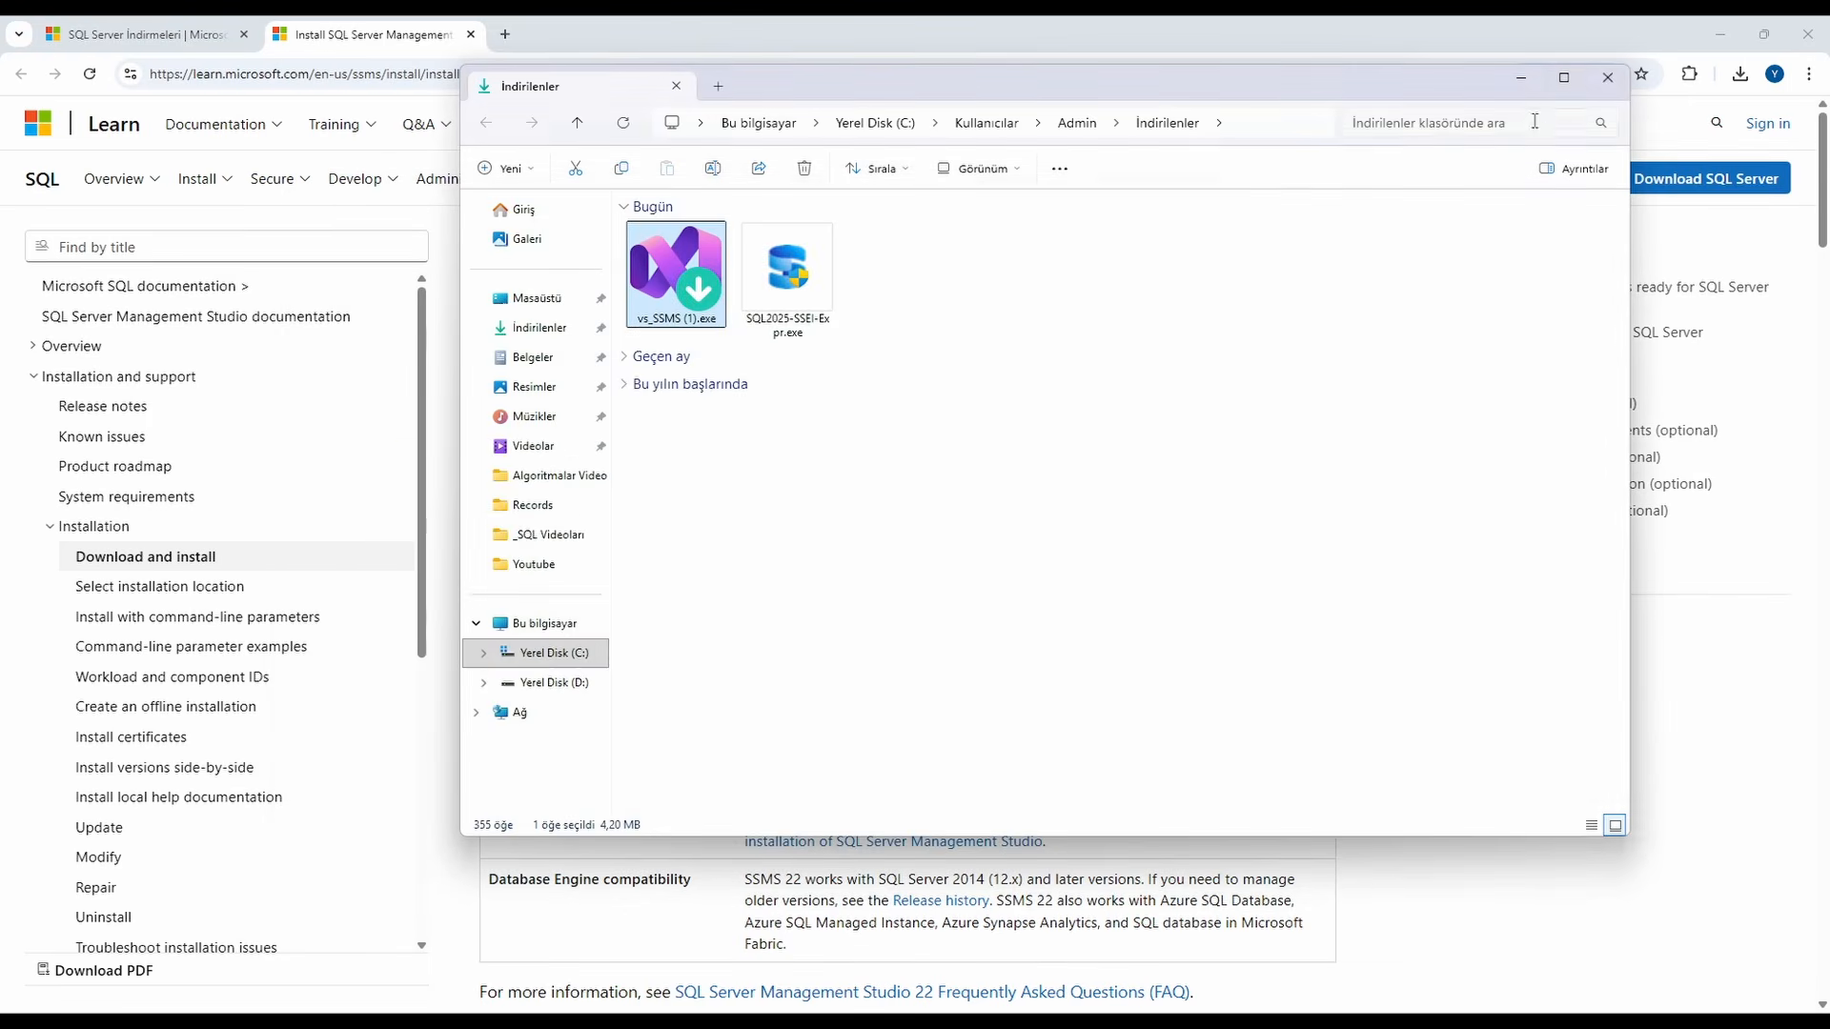
pyautogui.click(1608, 78)
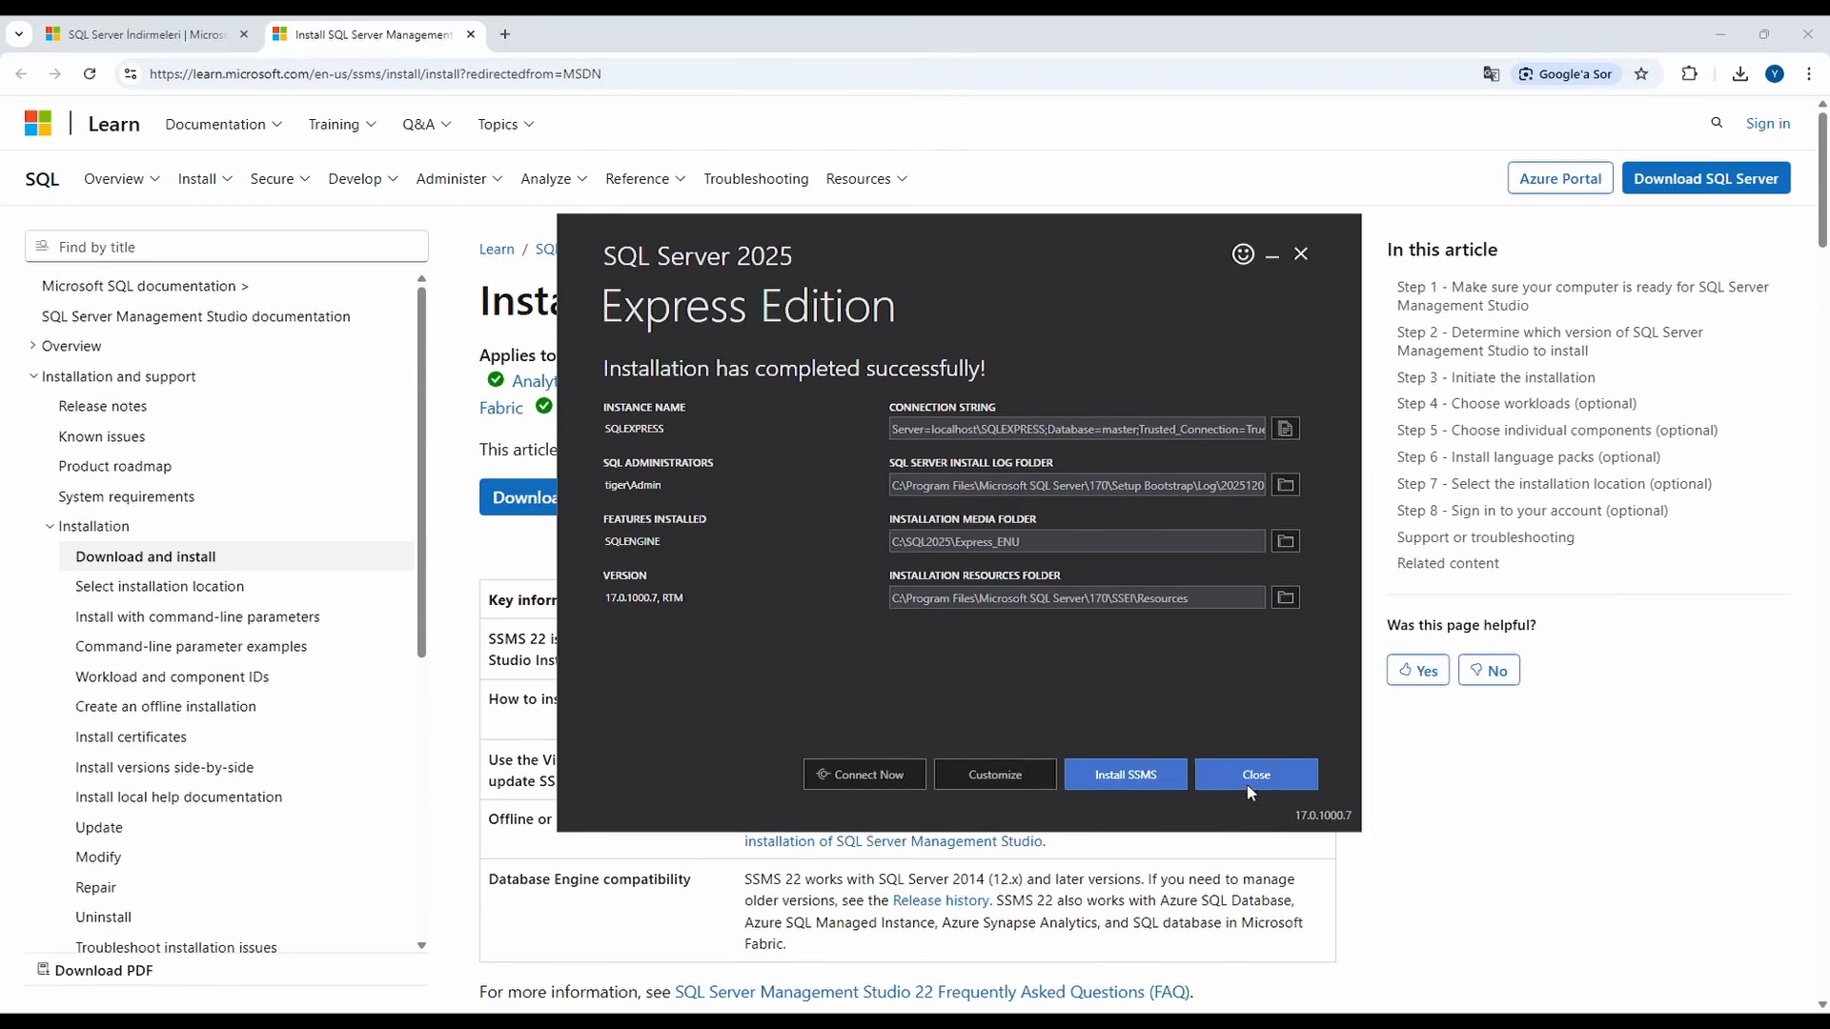
pyautogui.click(1275, 770)
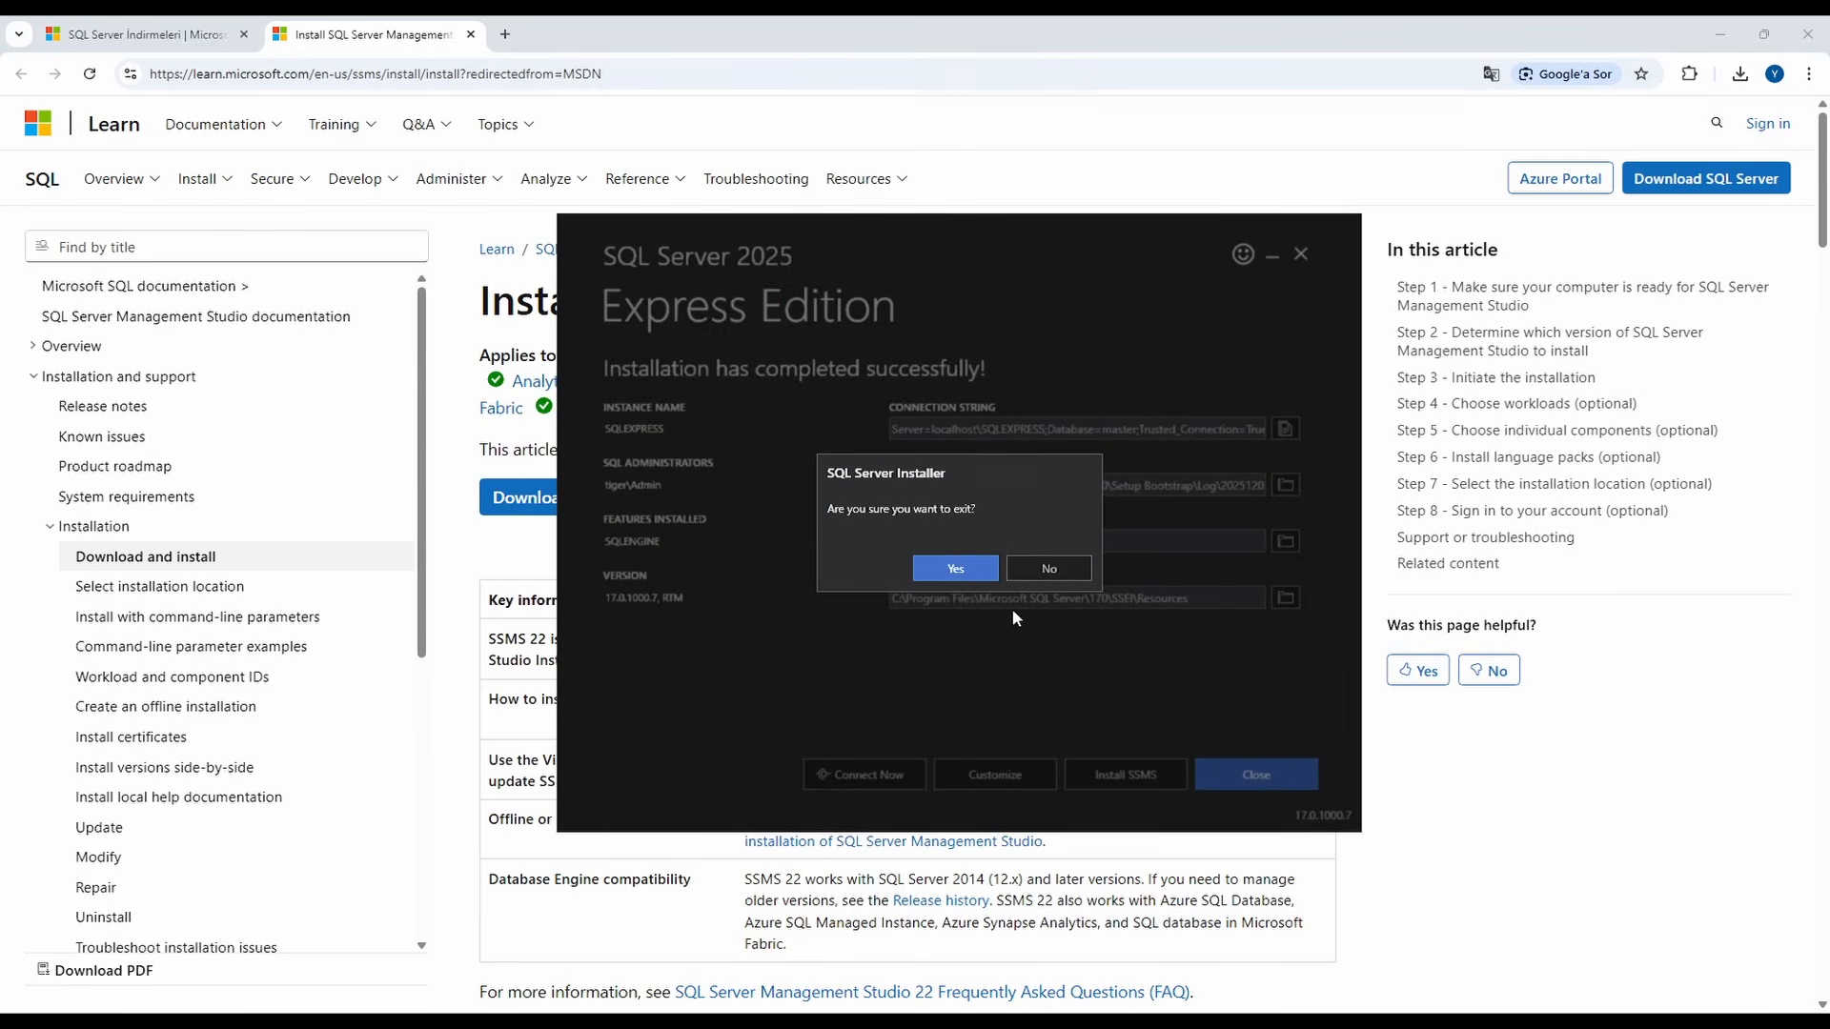
pyautogui.click(958, 572)
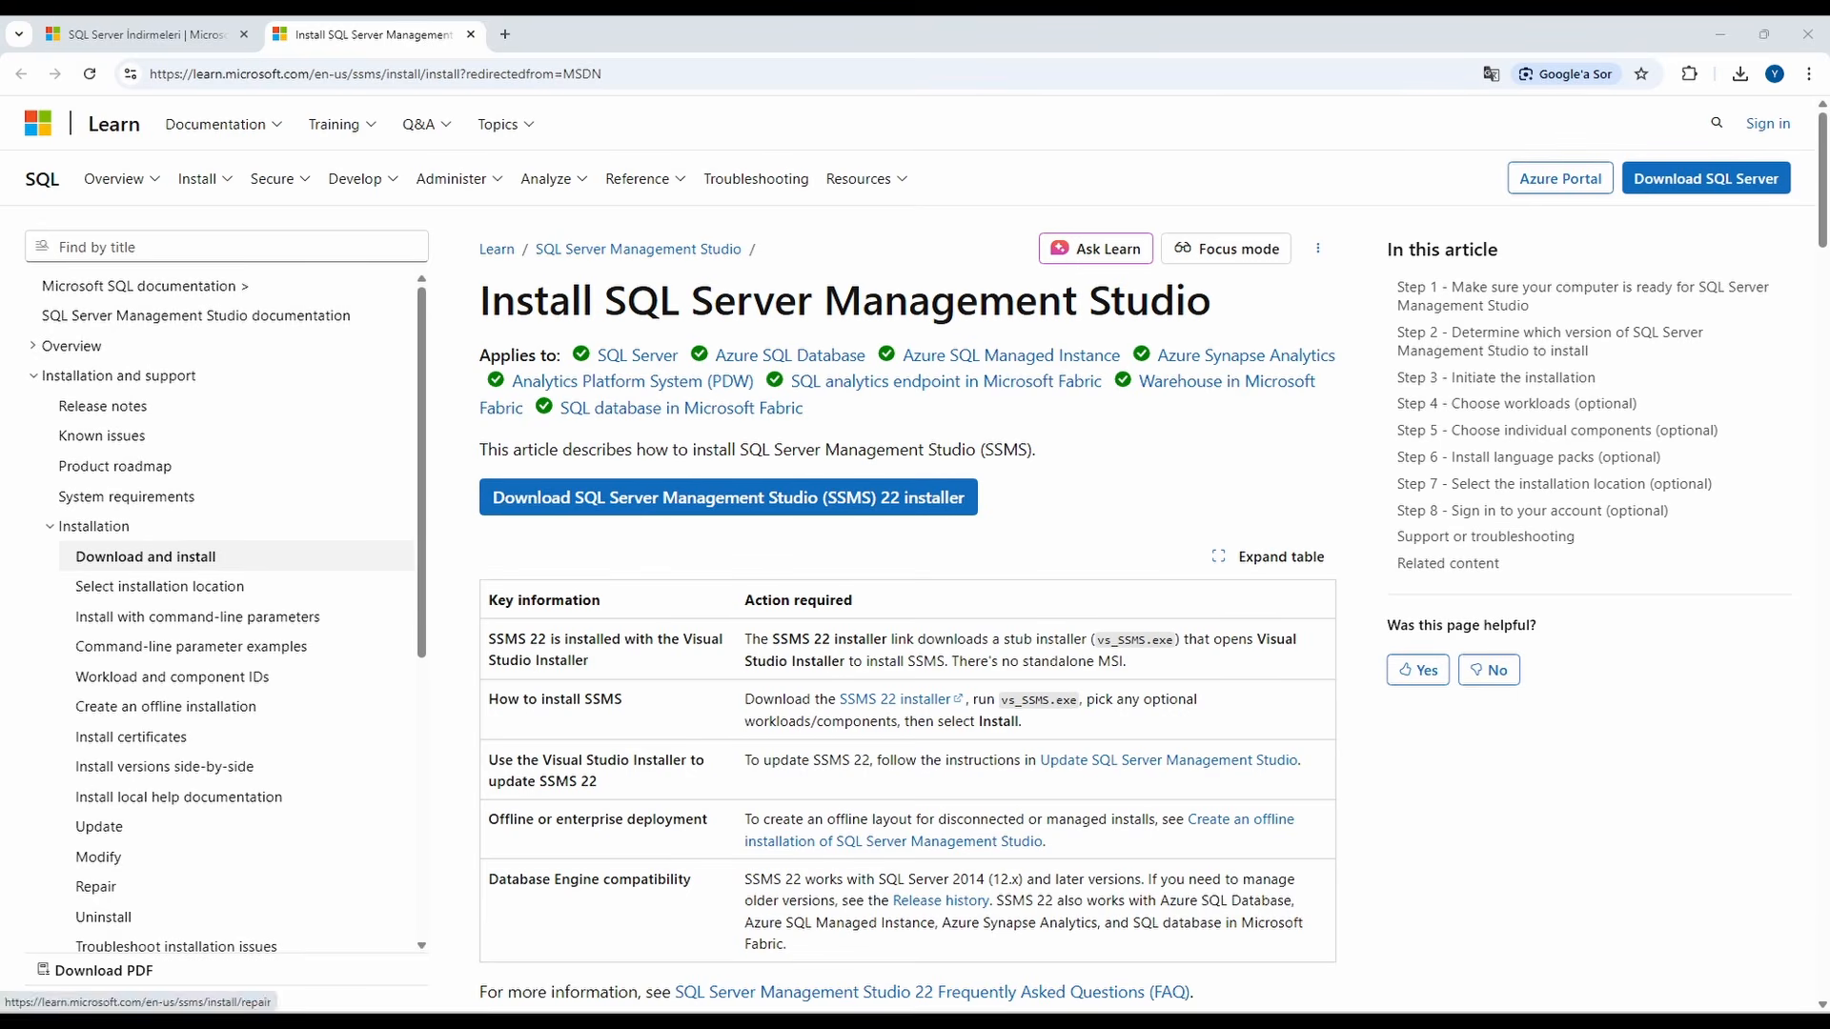
# Step: Search Windows for "sql server" and launch SQL Server Management Studio 22
pyautogui.click(32, 996)
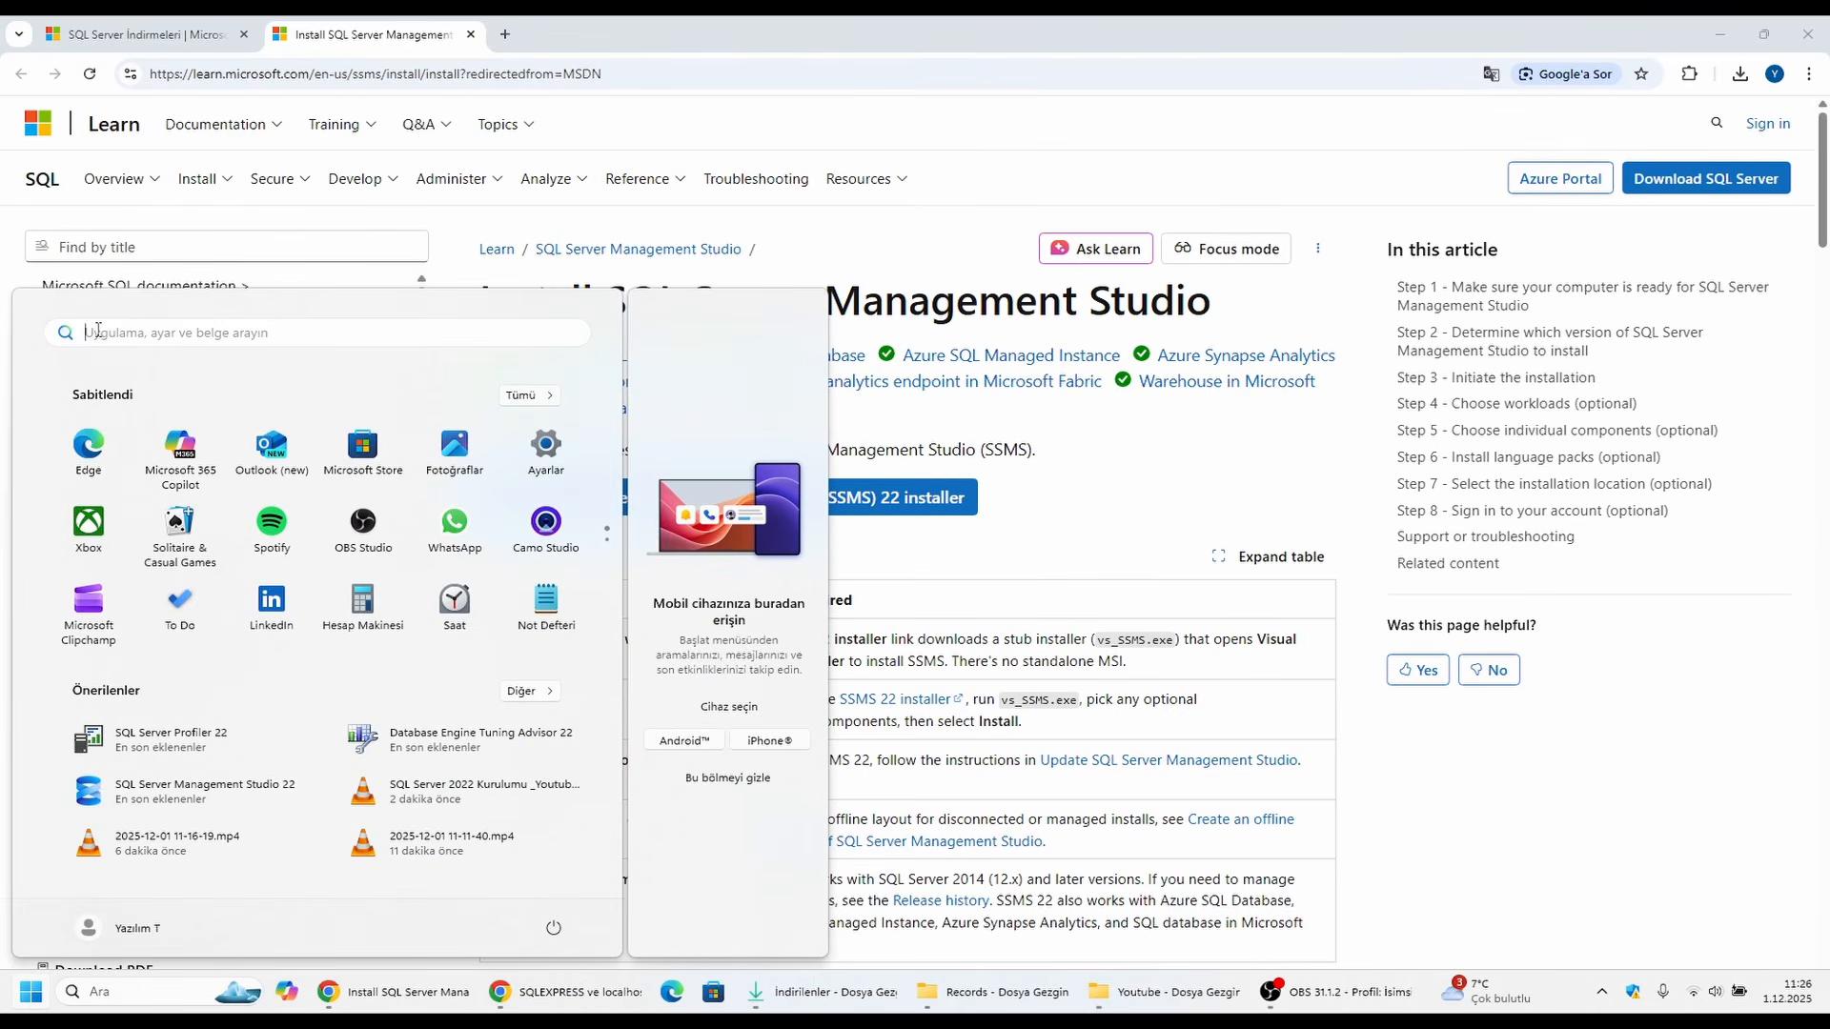
pyautogui.write('sql ser')
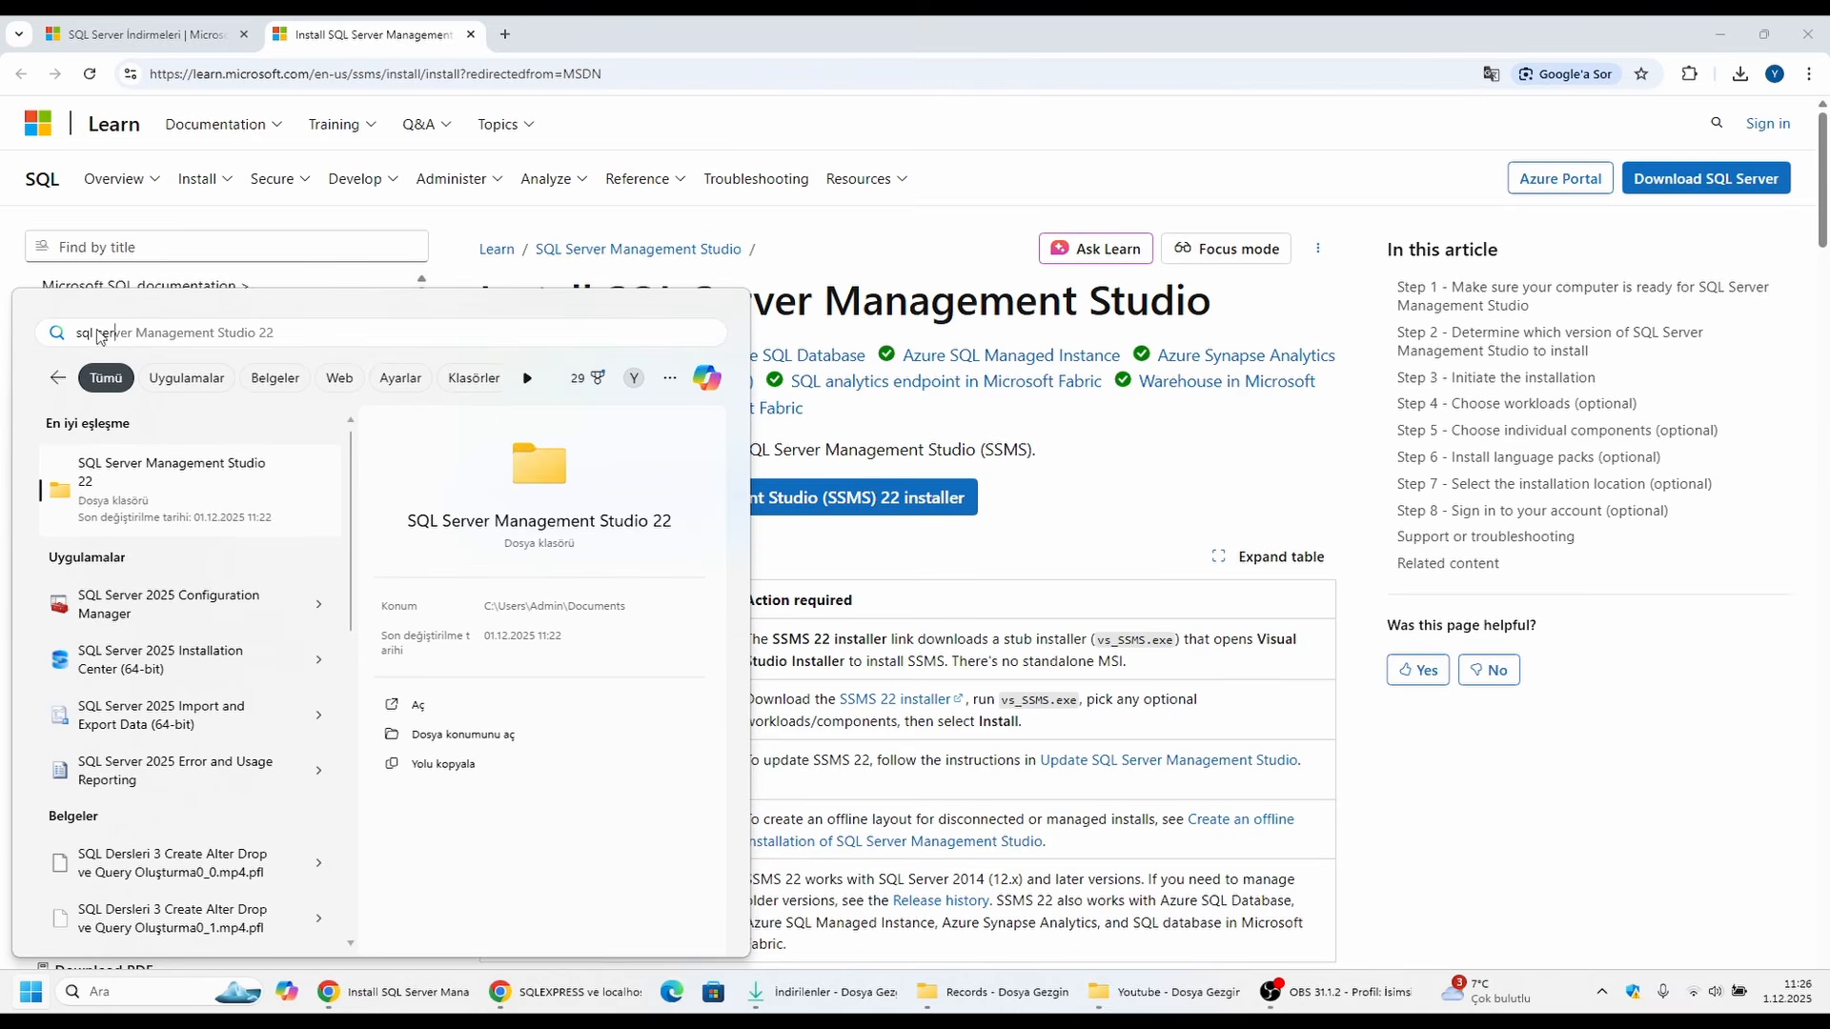
pyautogui.write('ver')
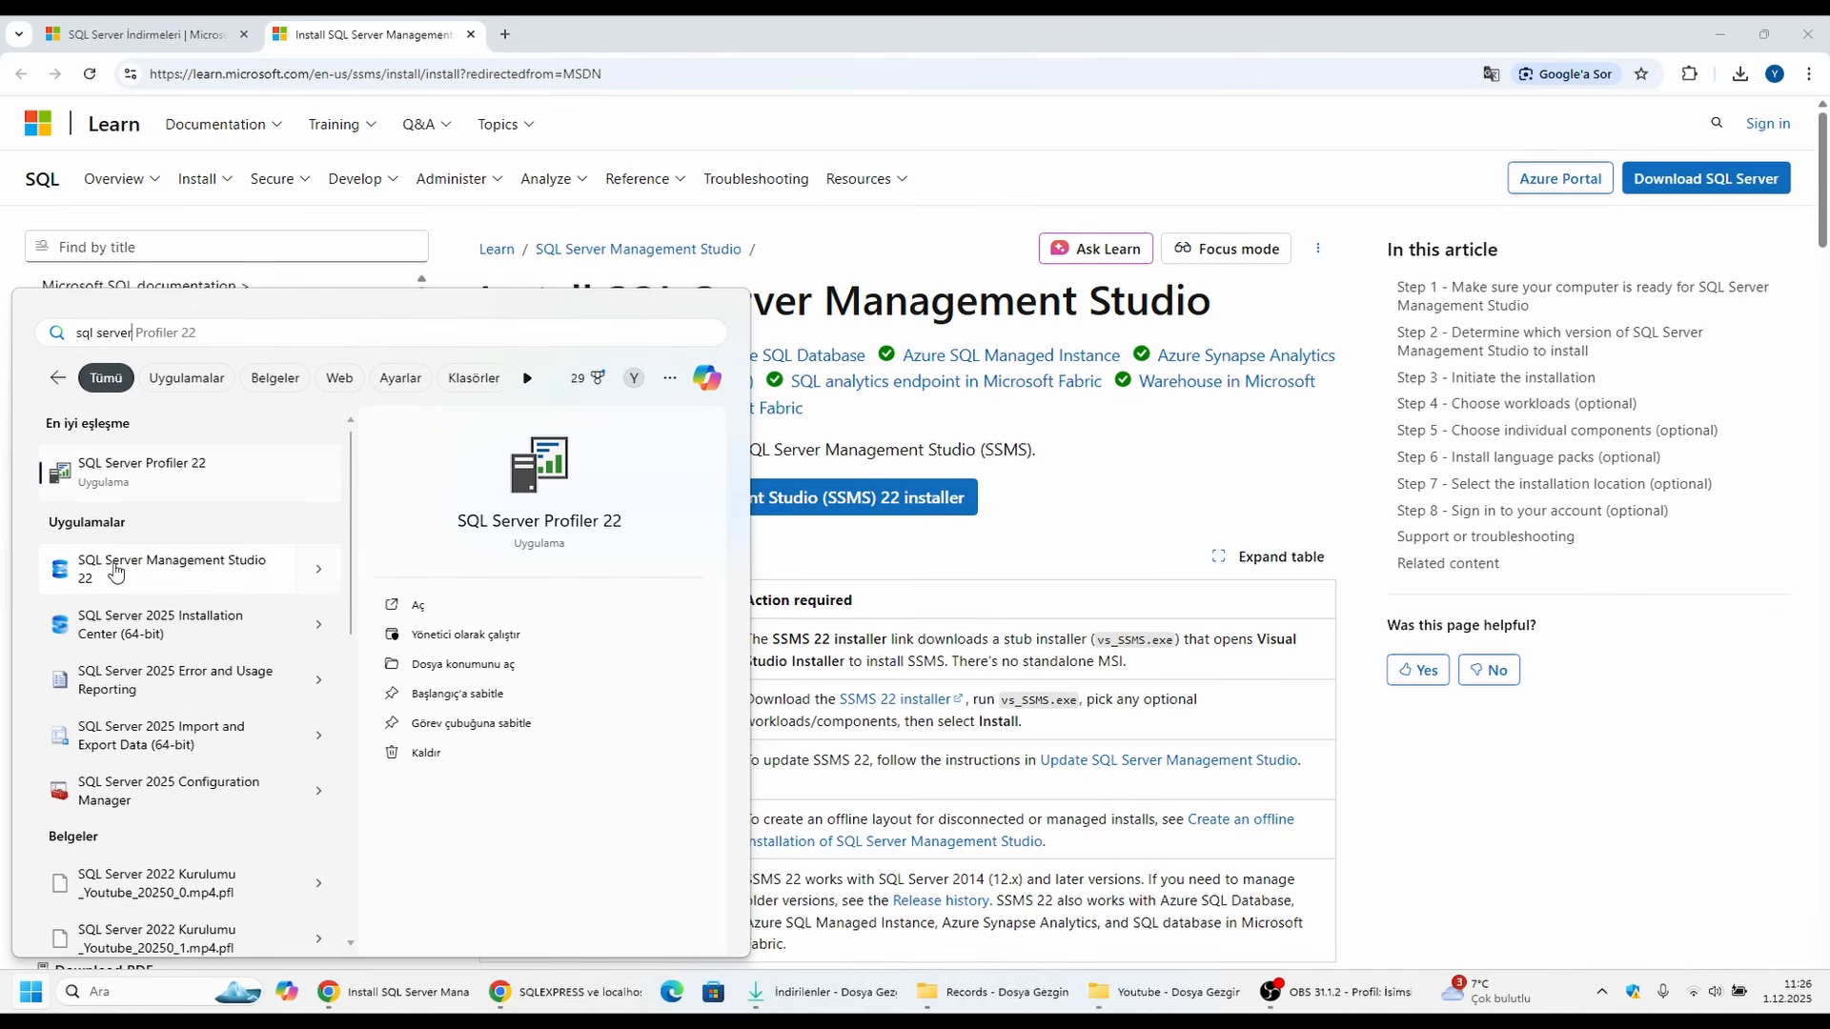
pyautogui.press('BackSpace')
pyautogui.press('BackSpace')
pyautogui.press('BackSpace')
pyautogui.press('BackSpace')
pyautogui.press('BackSpace')
pyautogui.press('BackSpace')
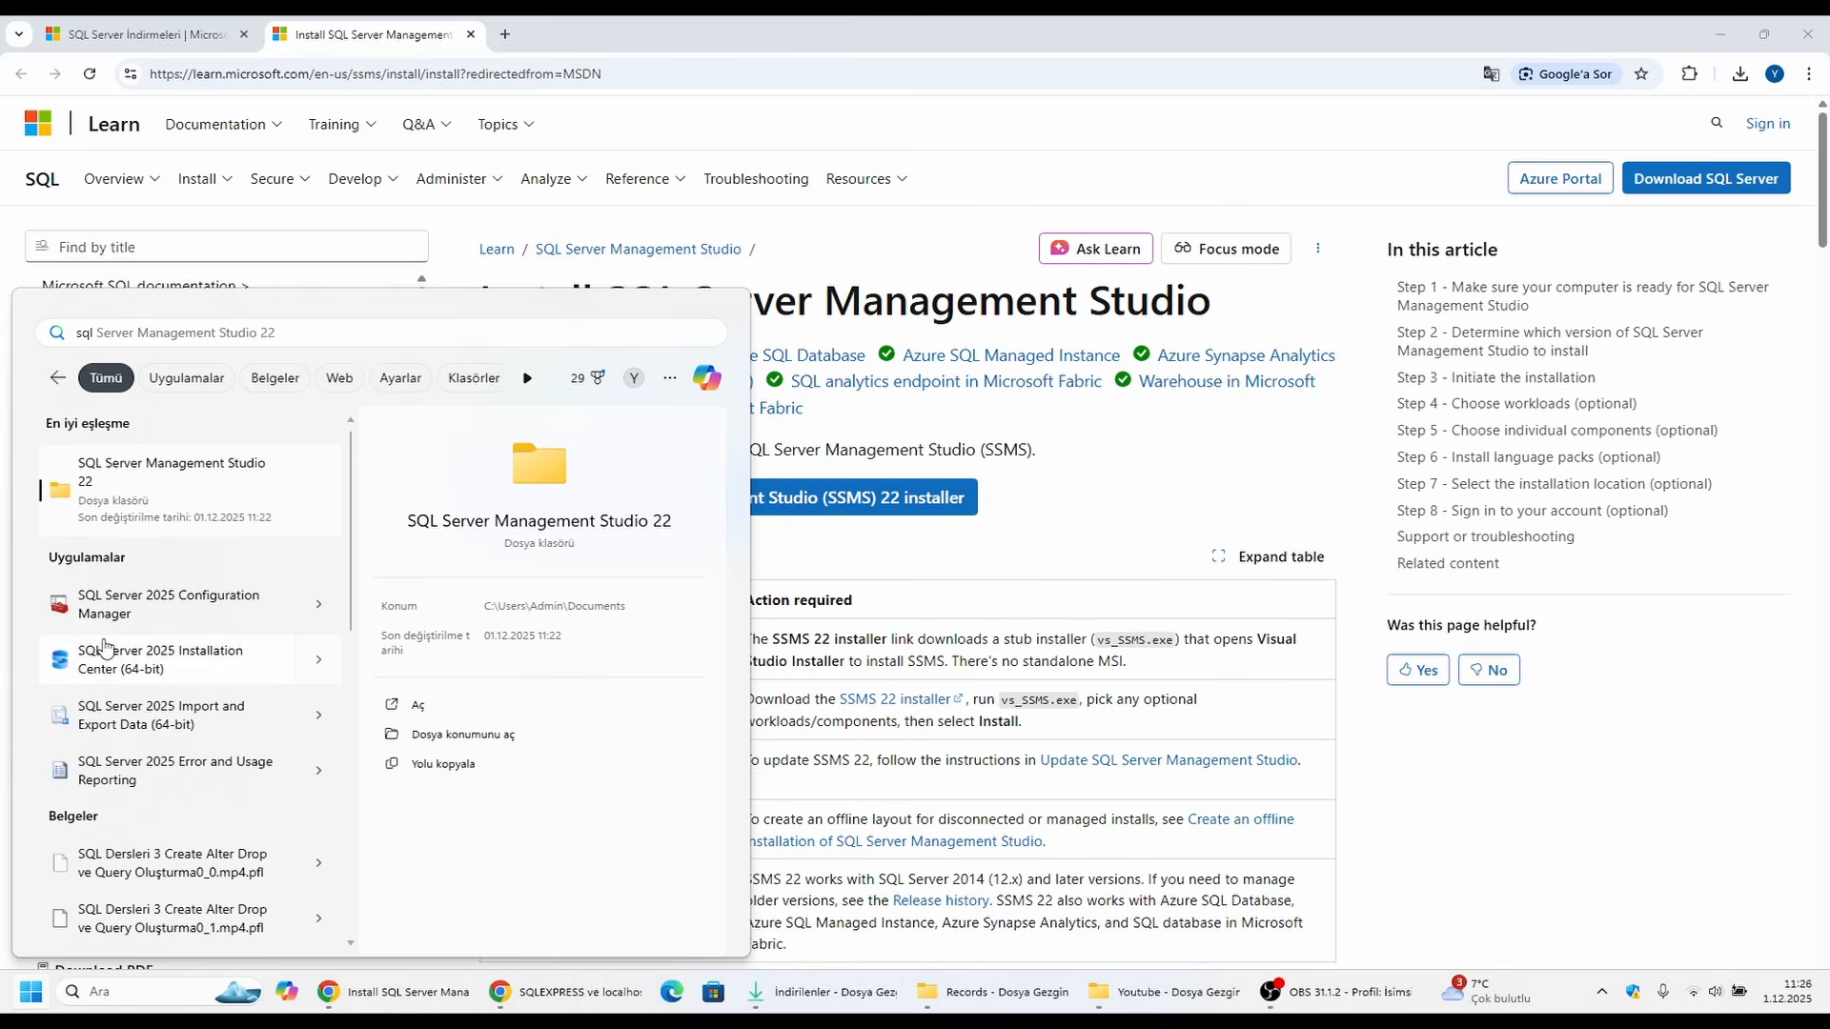
pyautogui.write('server')
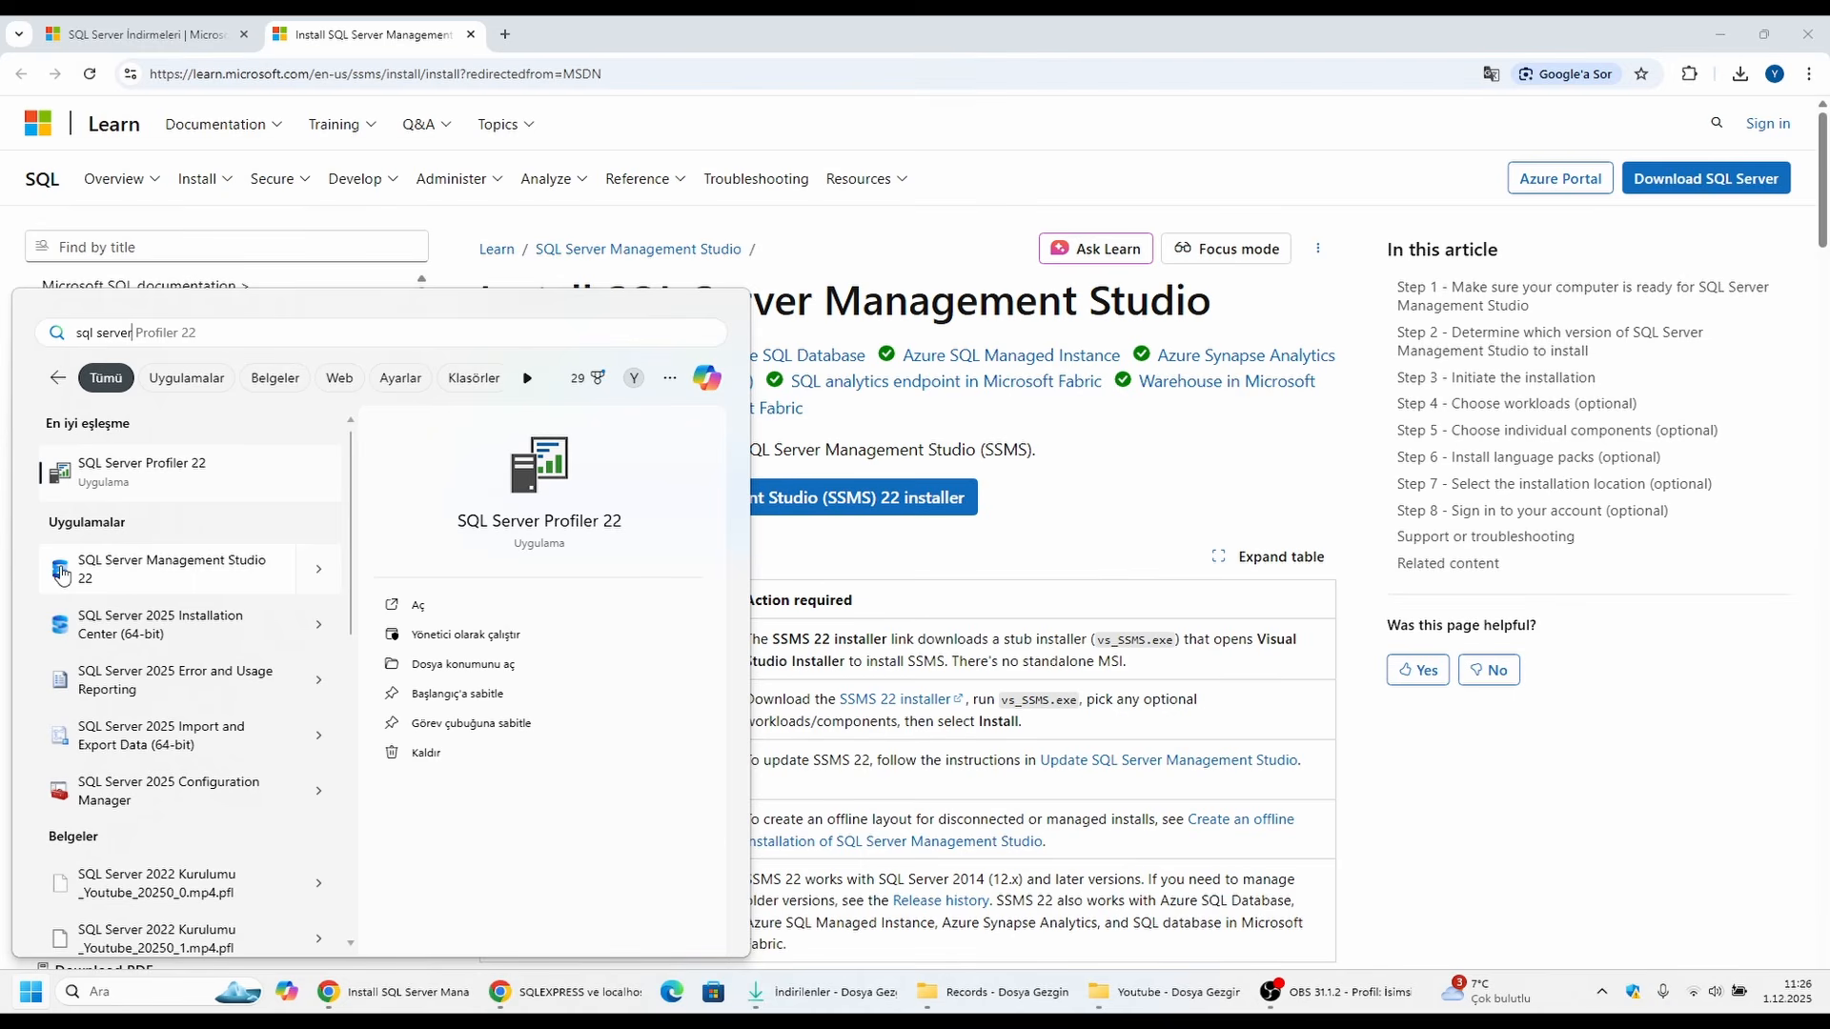
pyautogui.click(188, 578)
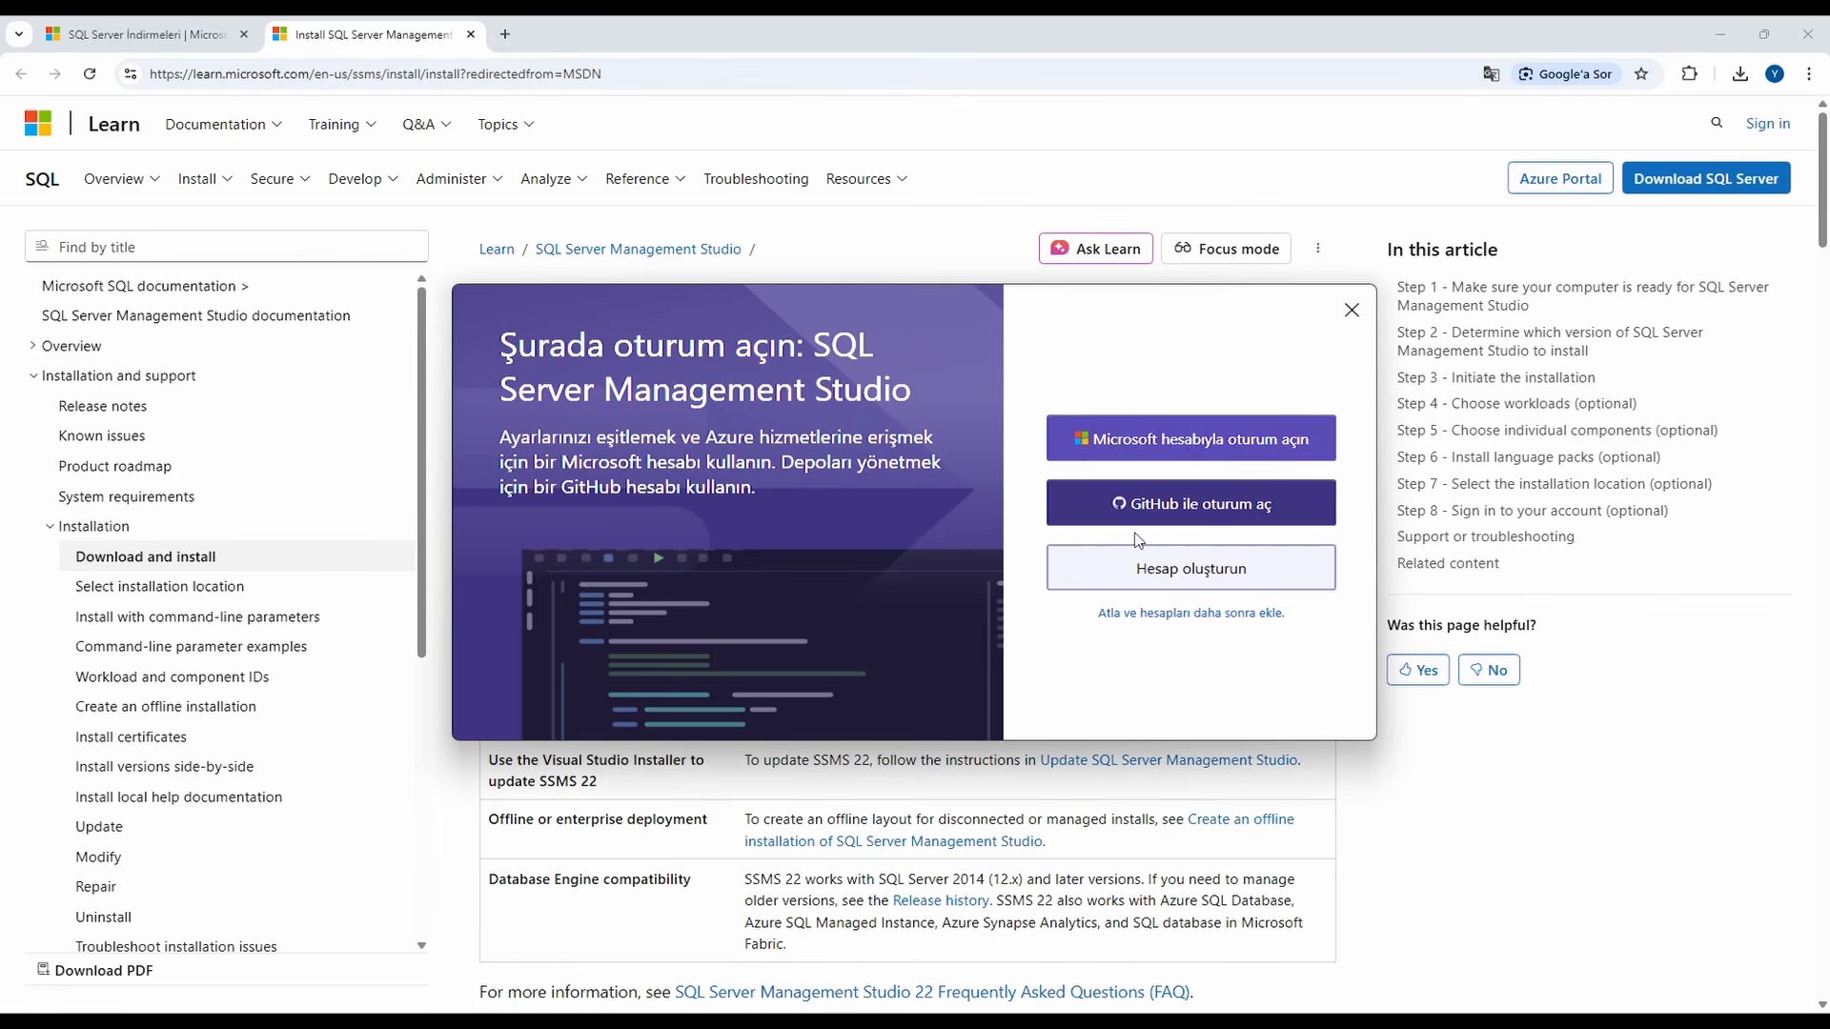
# Step: Skip the account sign-in and import the user settings from SSMS 21
pyautogui.click(1115, 614)
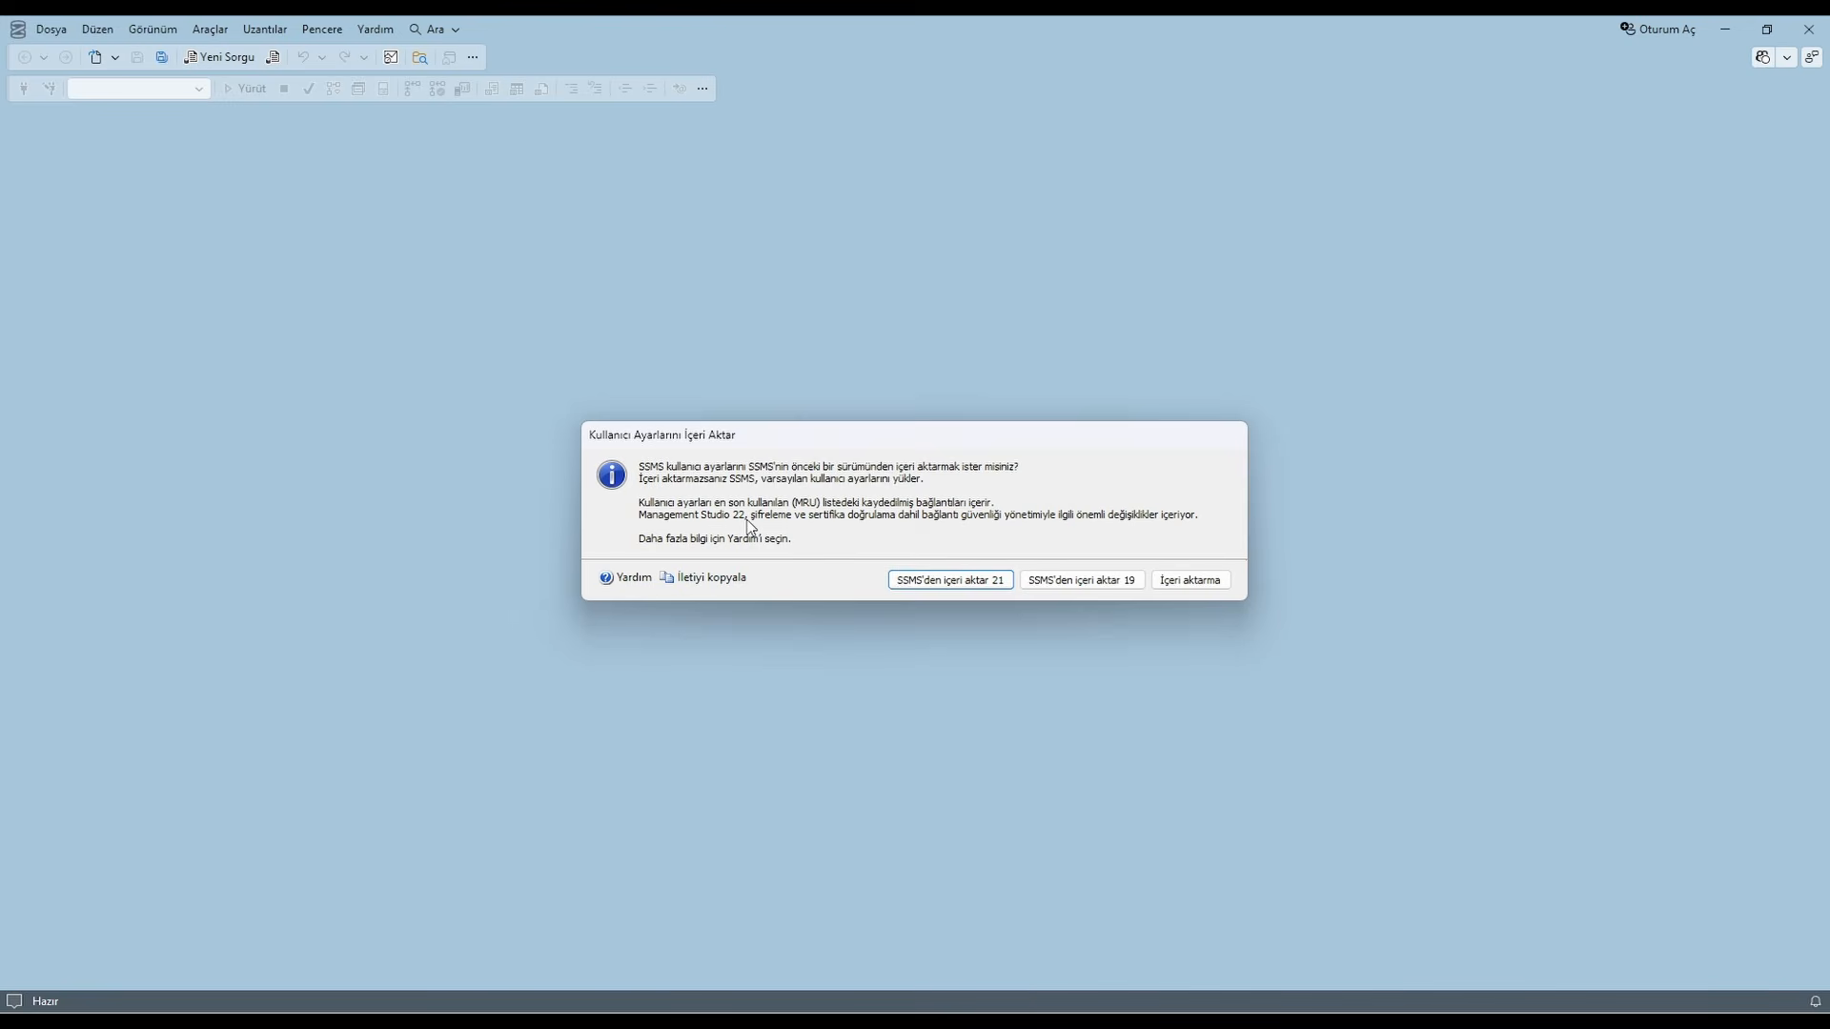
pyautogui.click(910, 585)
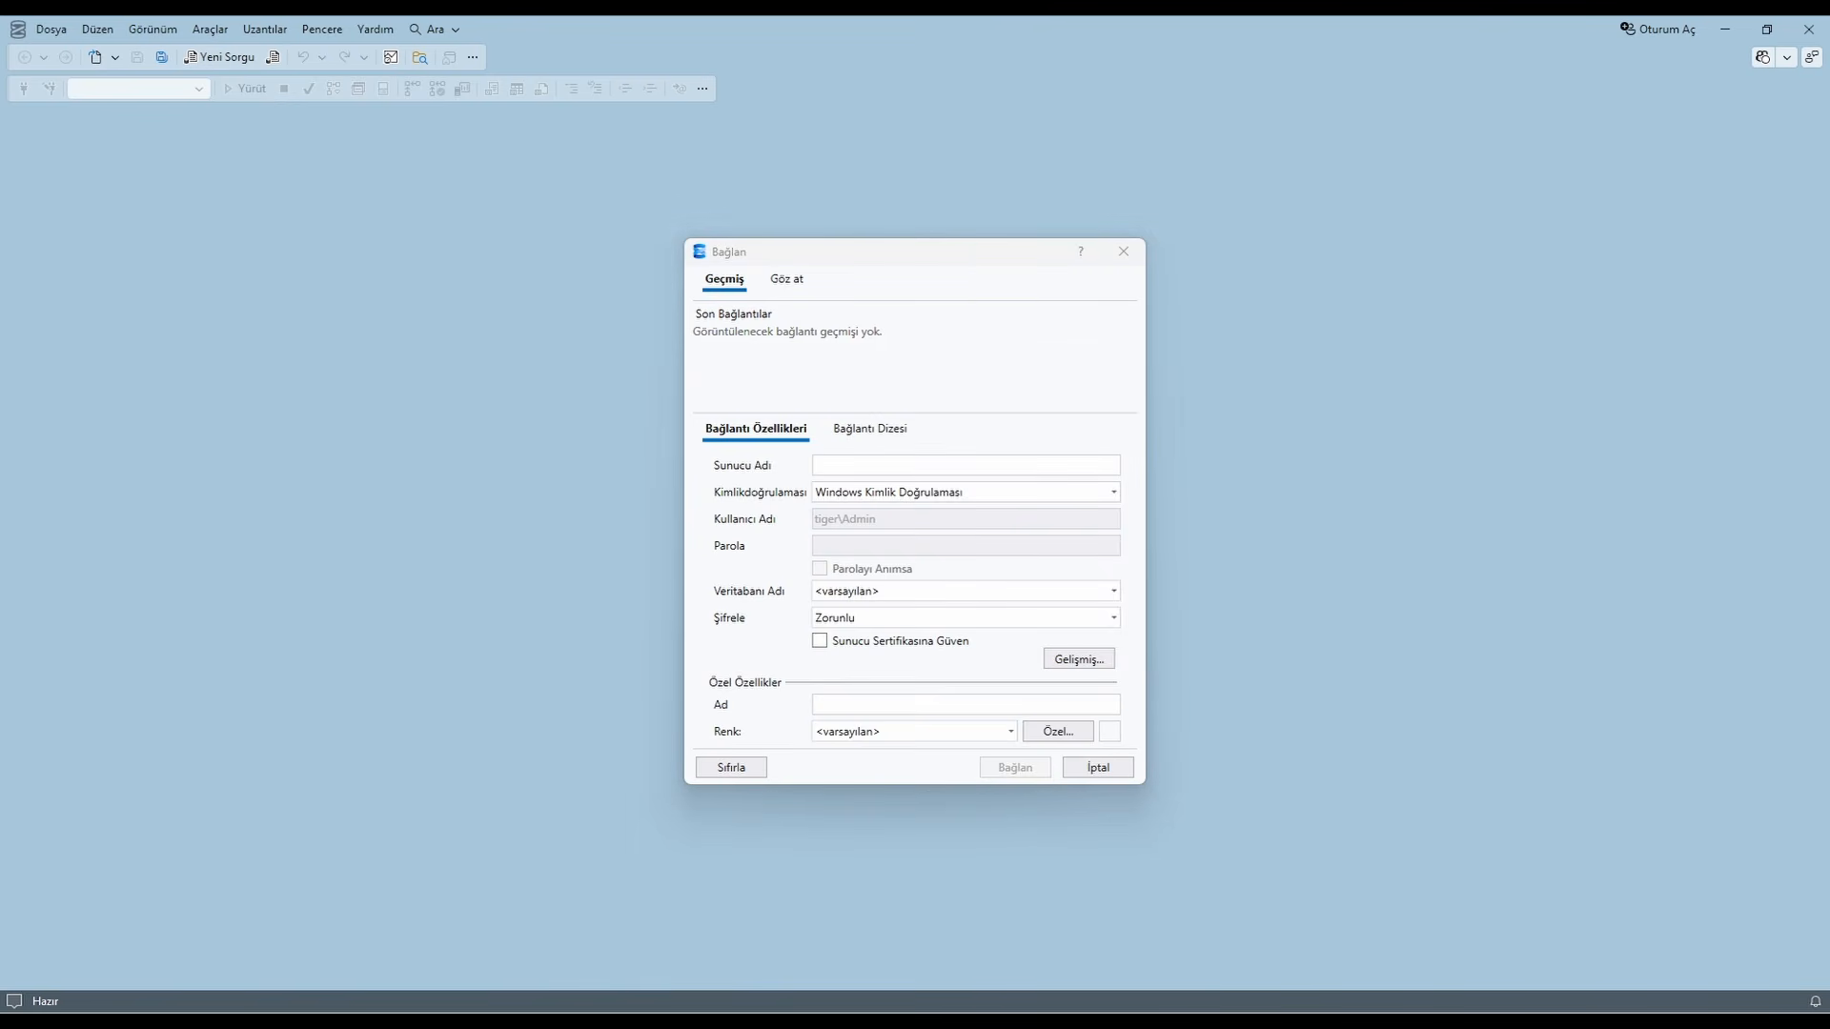
# Step: Set the connection's server name to .\SQLEXPRESS and enable Sunucu Sertifikasına Güven (trust server certificate)
pyautogui.click(869, 461)
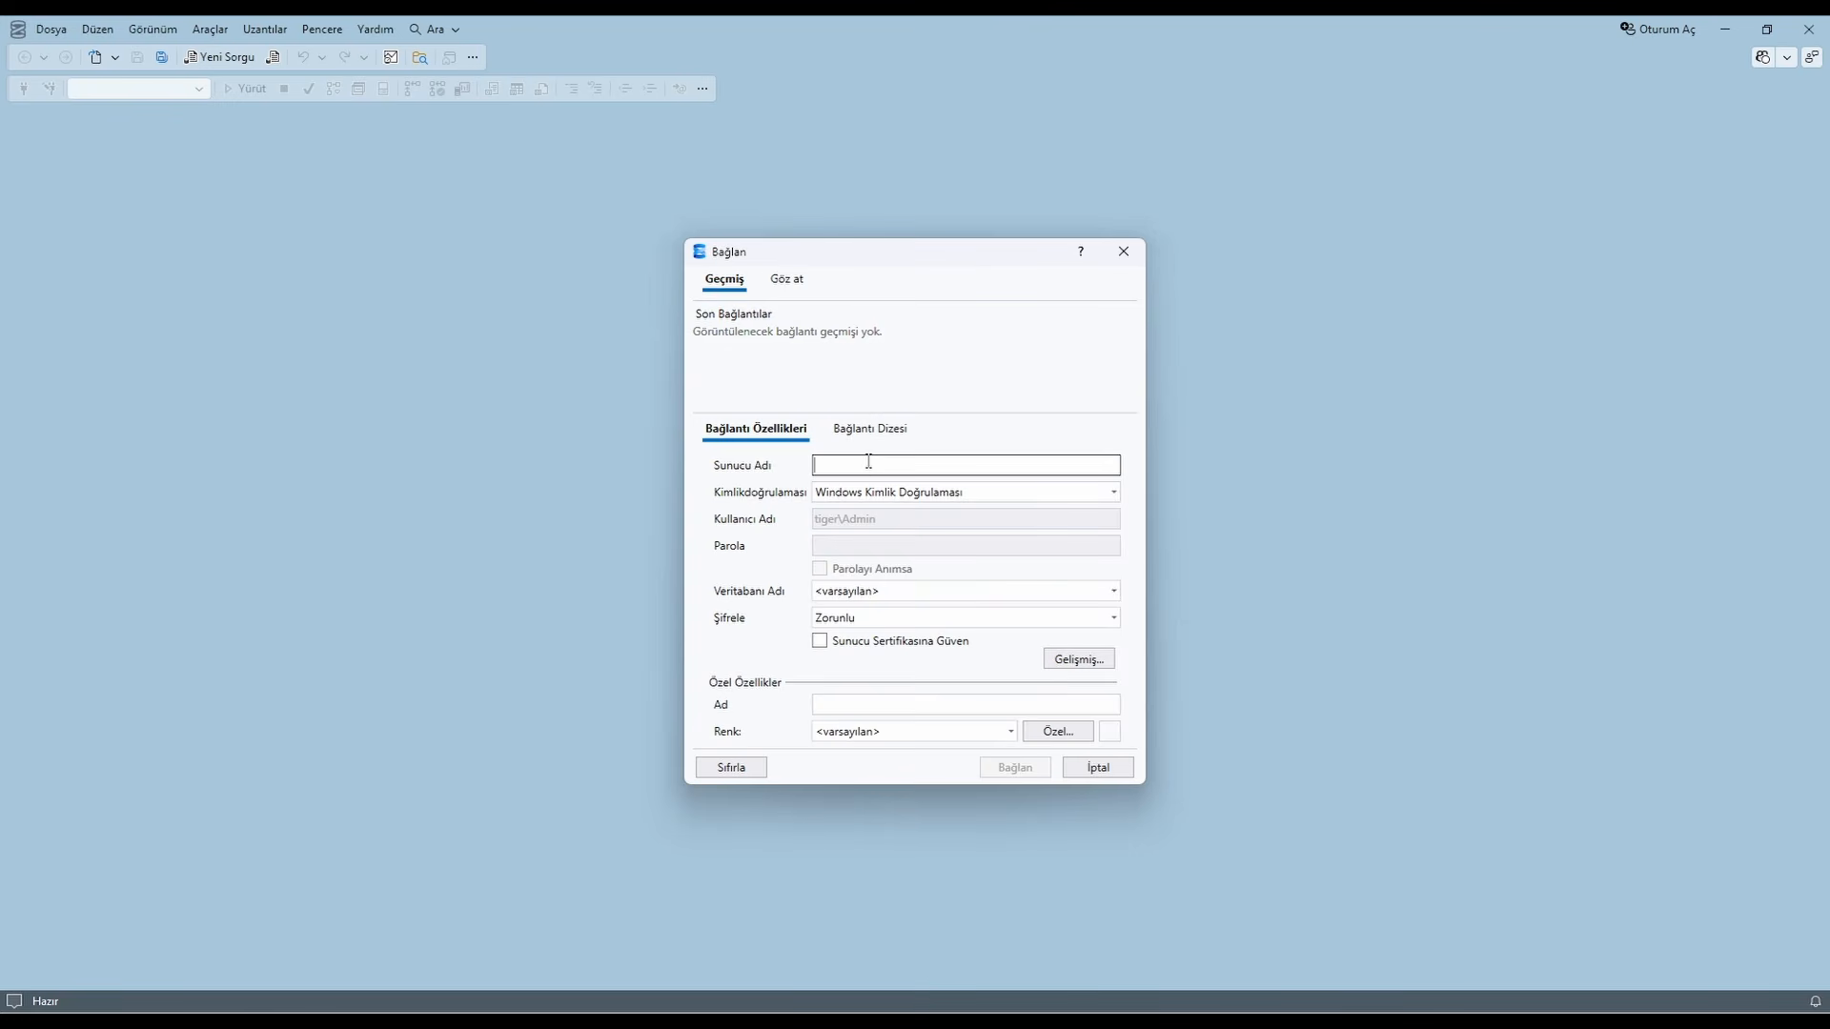
pyautogui.write('.\\')
pyautogui.press('Left')
pyautogui.press('Left')
pyautogui.write('TIGE')
pyautogui.press('BackSpace')
pyautogui.press('BackSpace')
pyautogui.press('BackSpace')
pyautogui.write('.')
pyautogui.write('SQLEXPRESS')
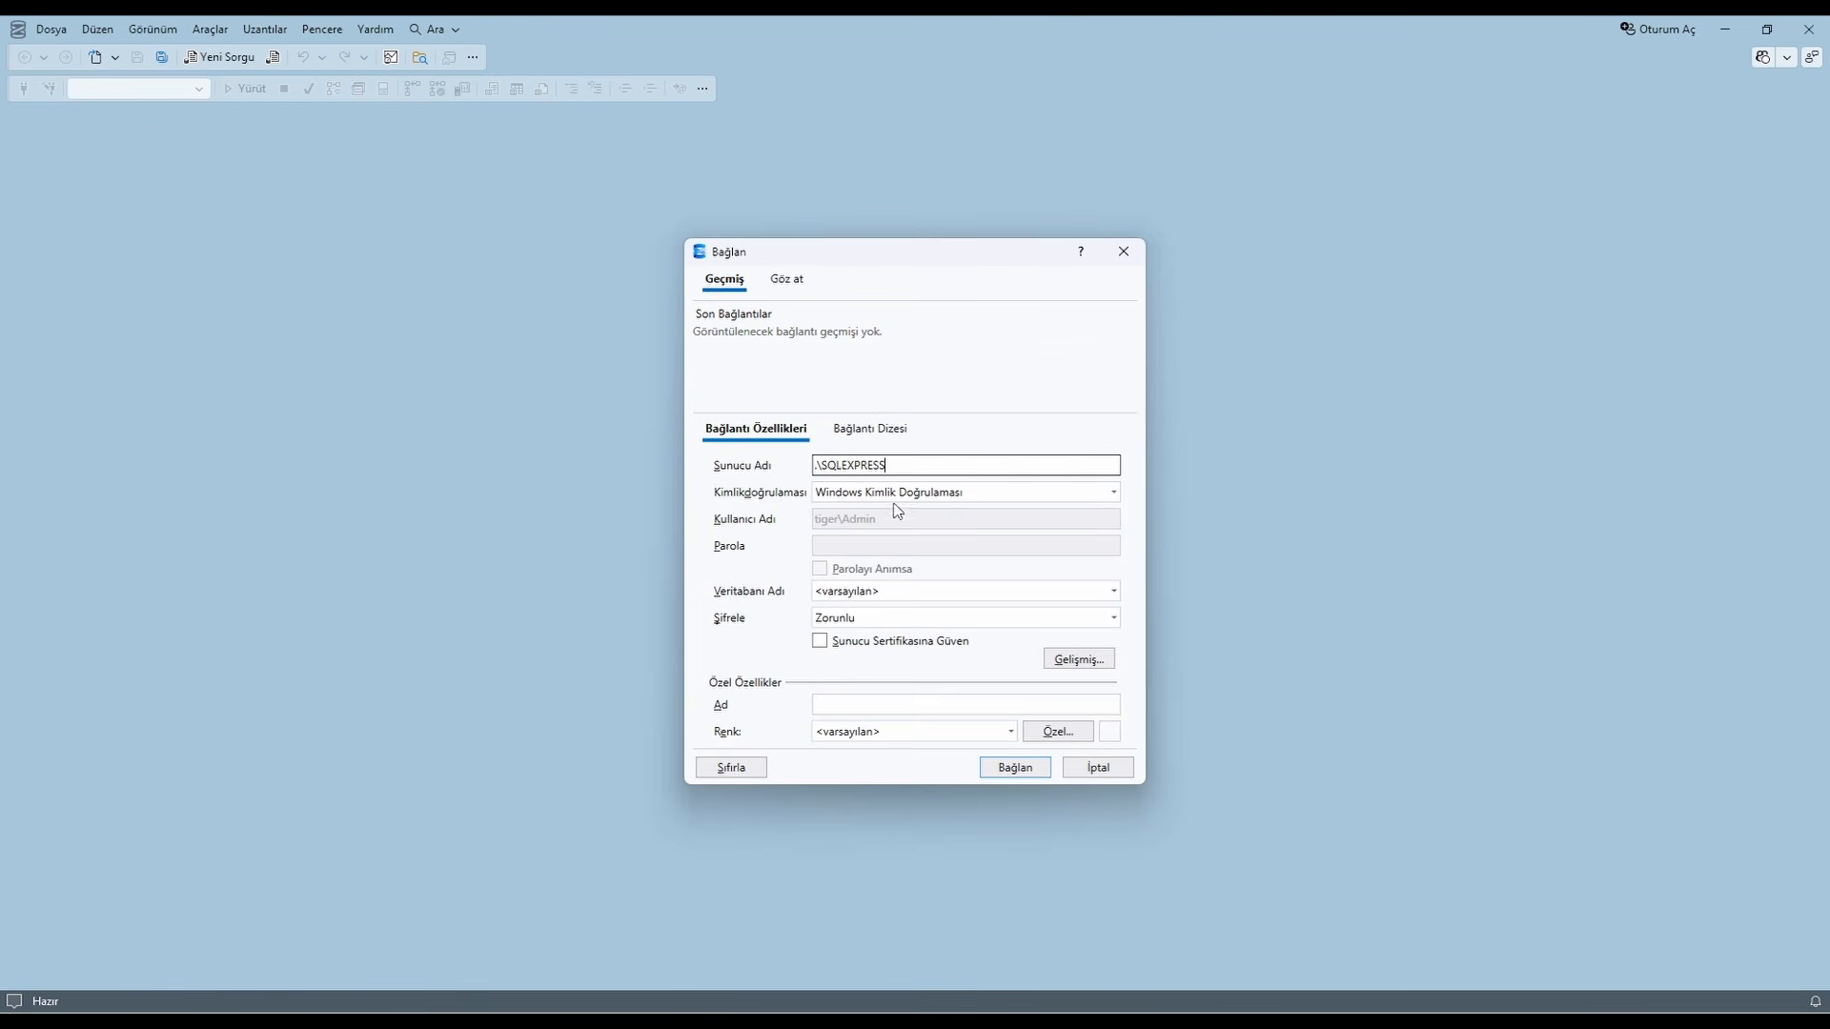
pyautogui.click(821, 639)
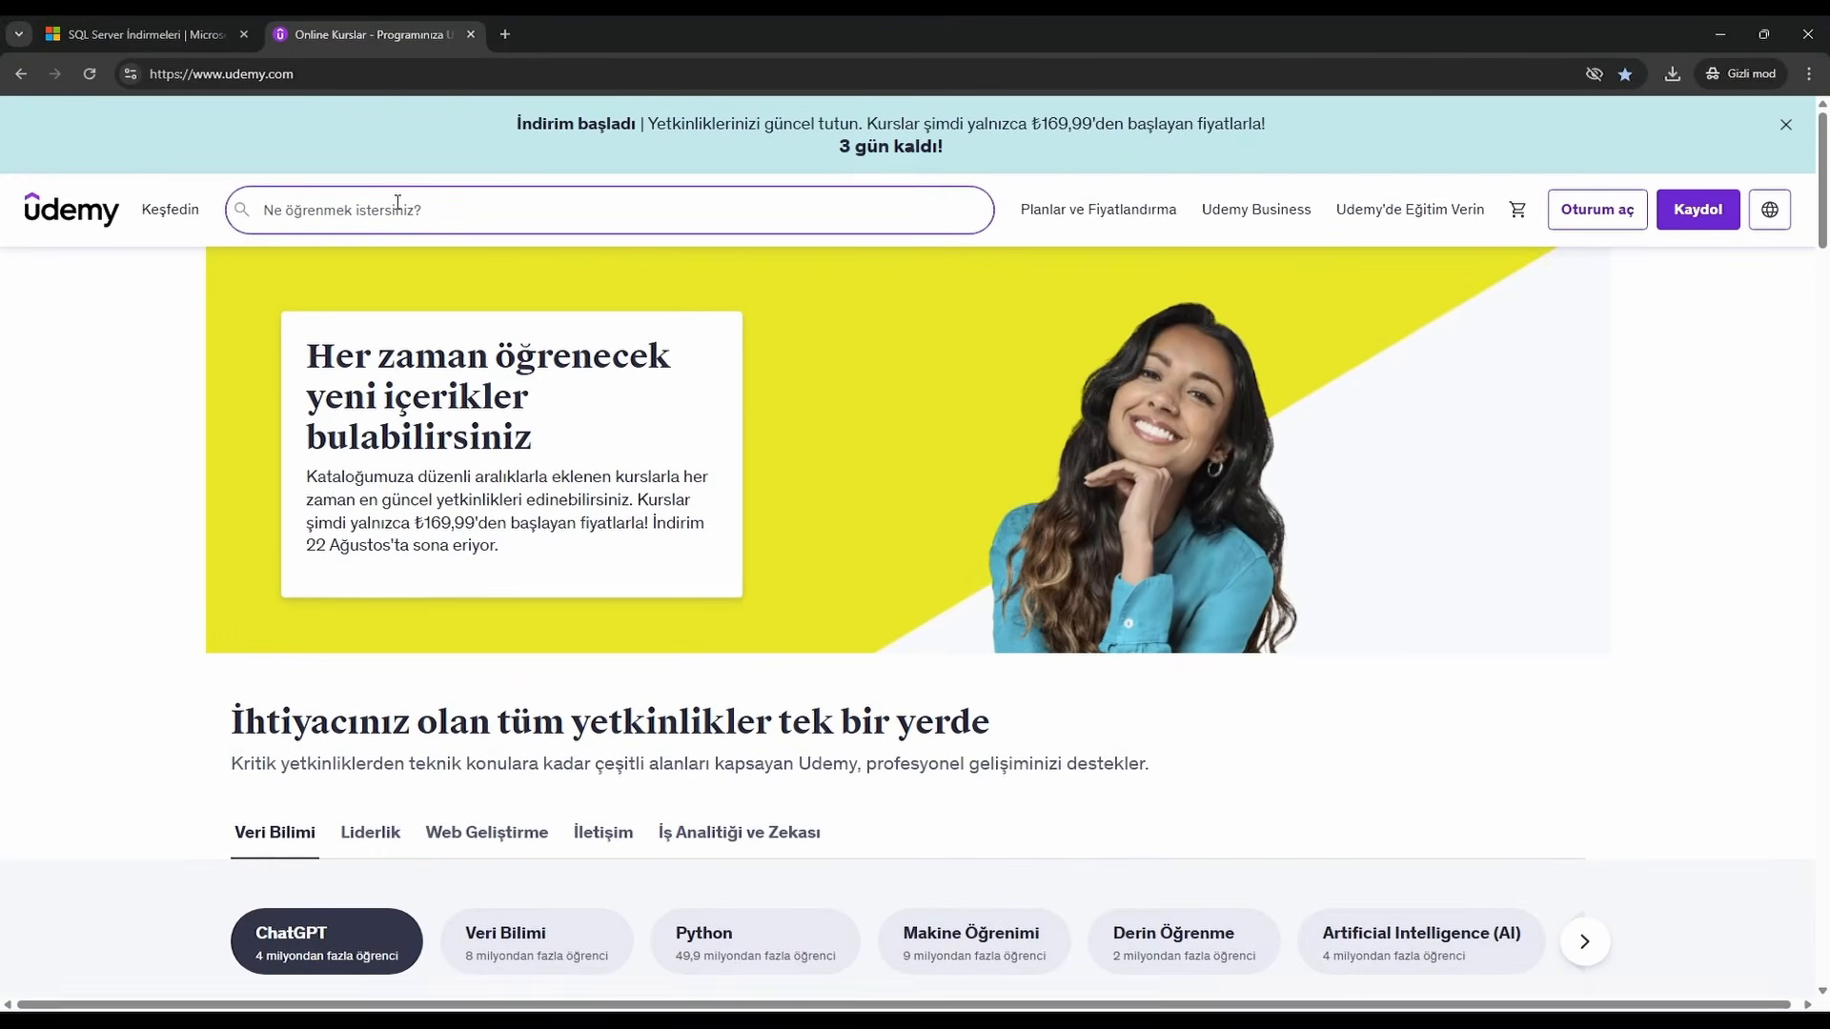
# Step: On Udemy, search for "SQL" and open the course "Microsoft SQL Server ile Sıfırdan İleri Seviyeye SQL Kursu"
pyautogui.click(396, 203)
pyautogui.write('SQL')
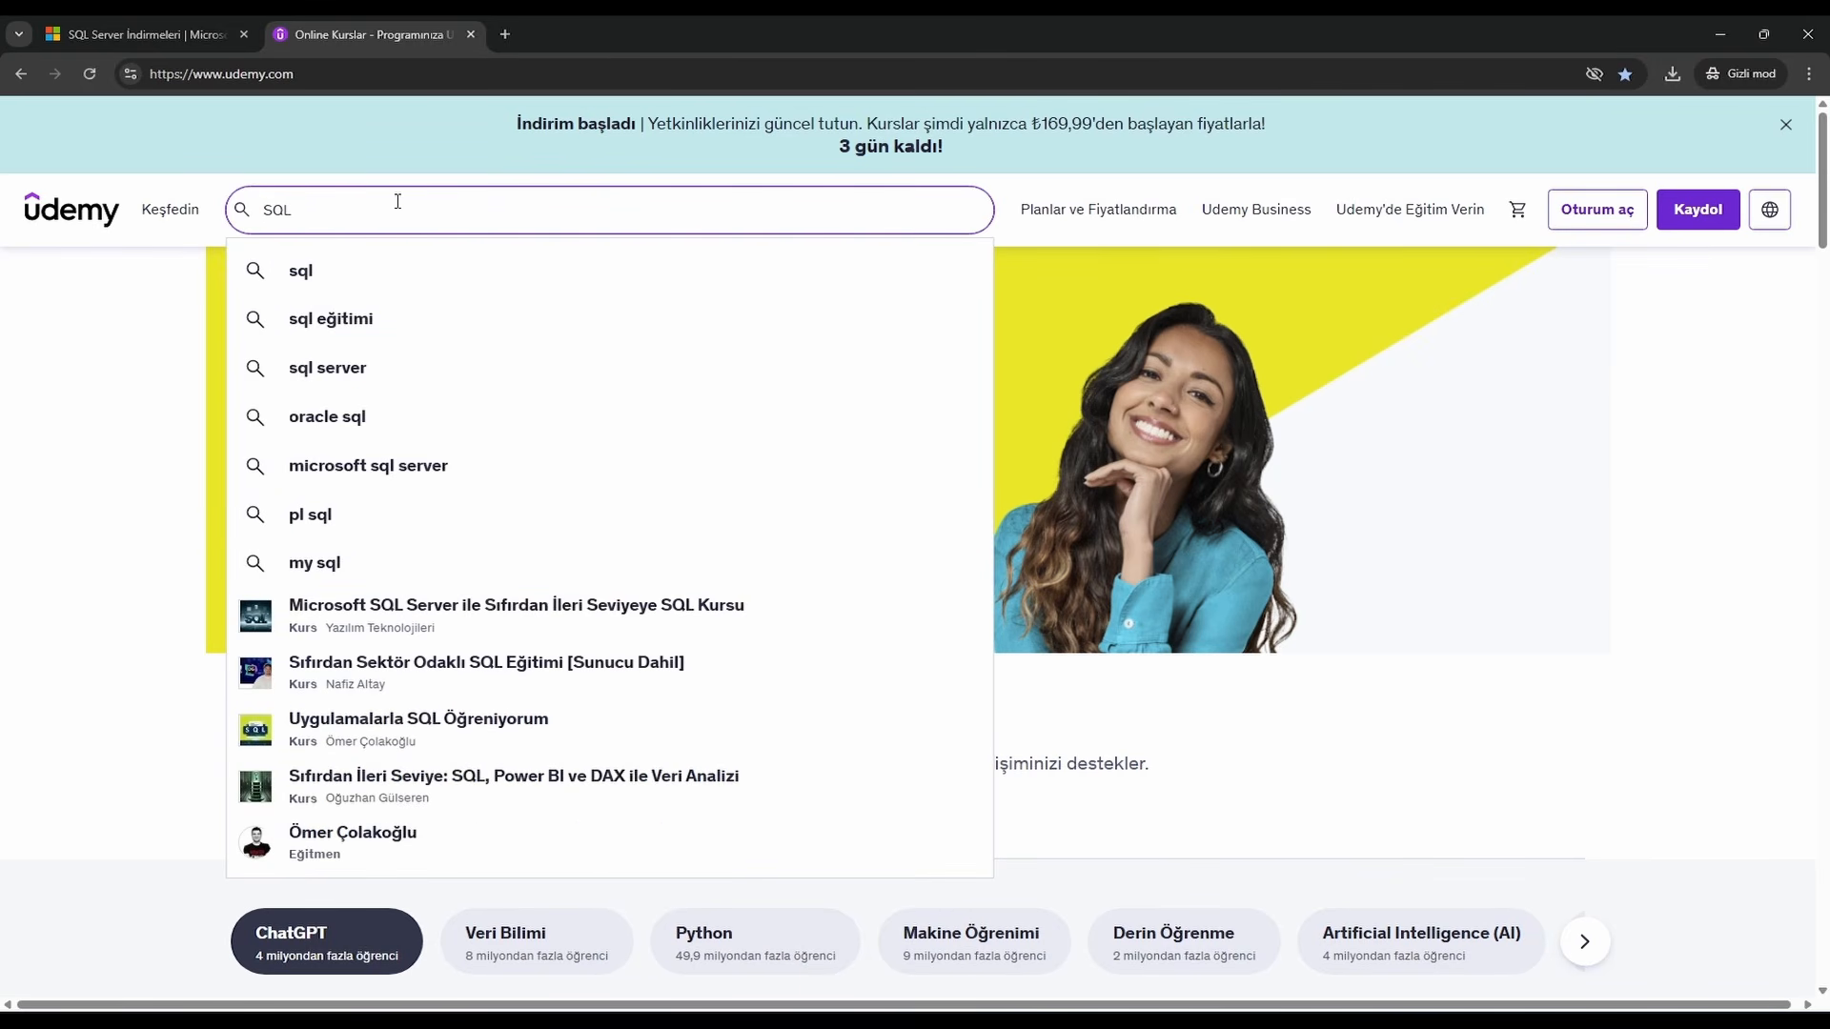
pyautogui.press('Return')
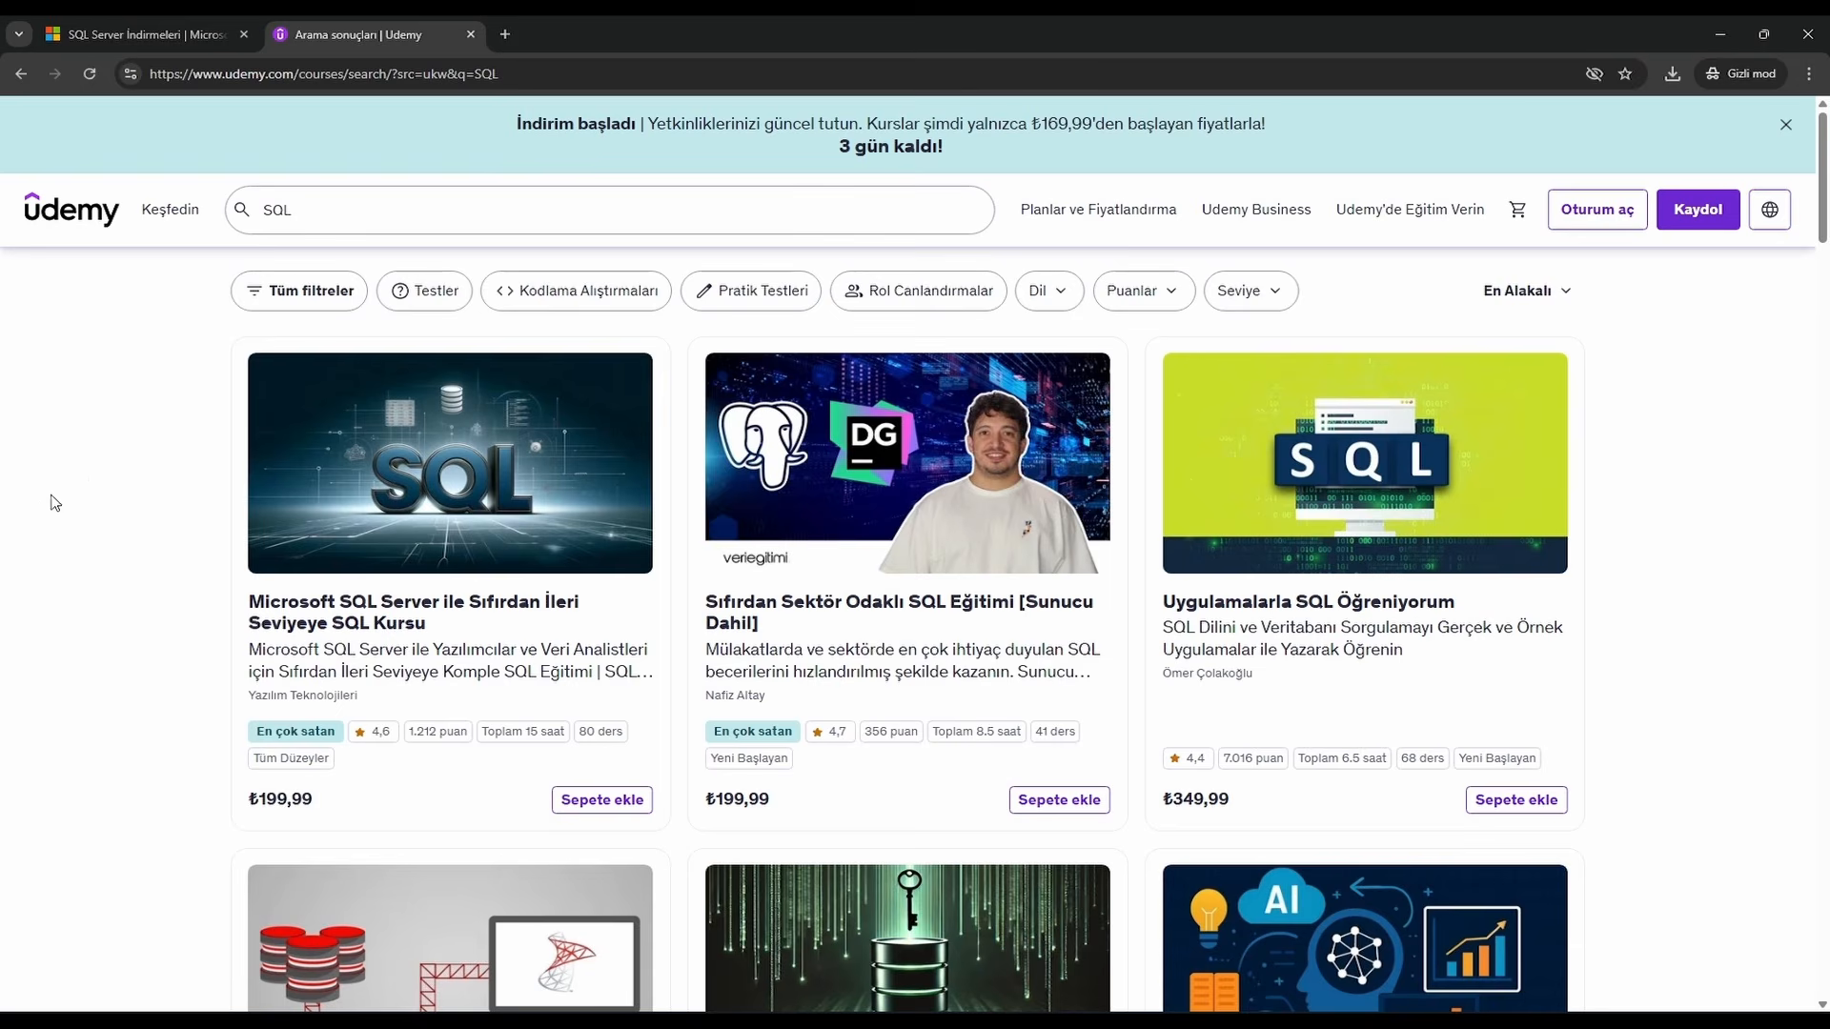
pyautogui.moveTo(203, 446)
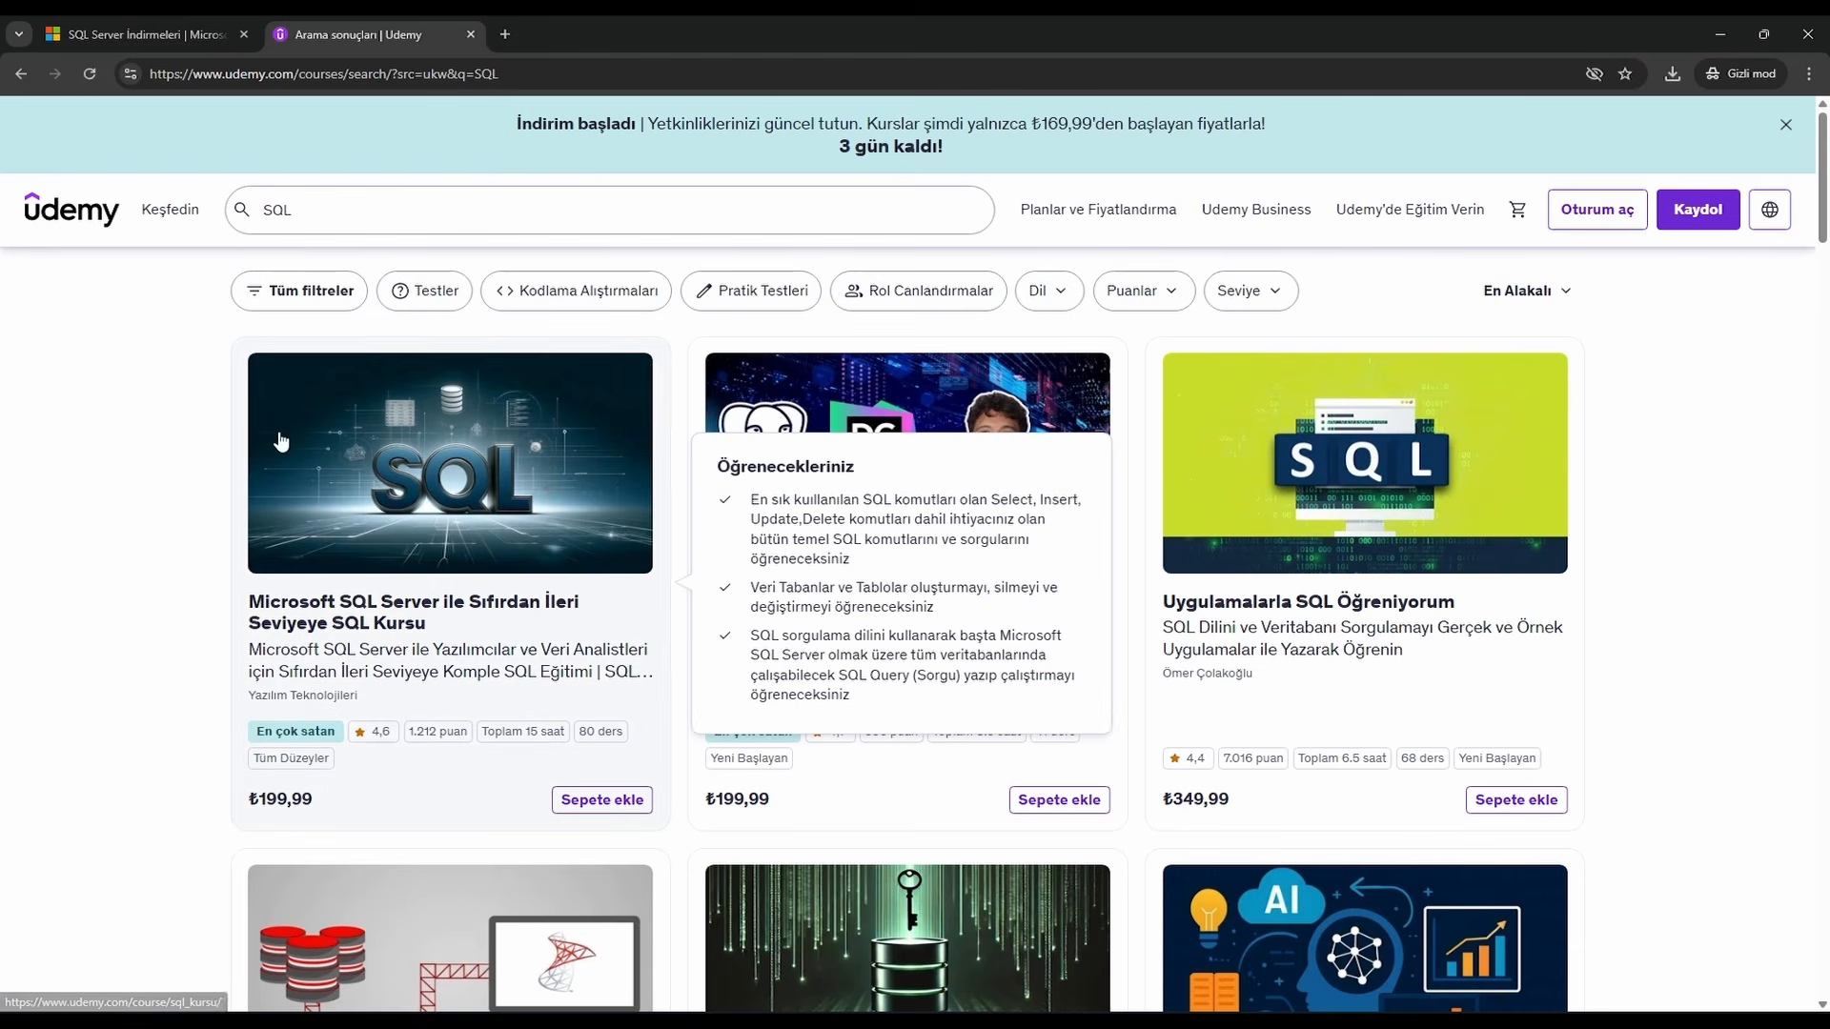
pyautogui.click(363, 476)
# Step: Examine the course's contents summary, highlighting its total duration above the section list
pyautogui.scroll(-6, 715, 490)
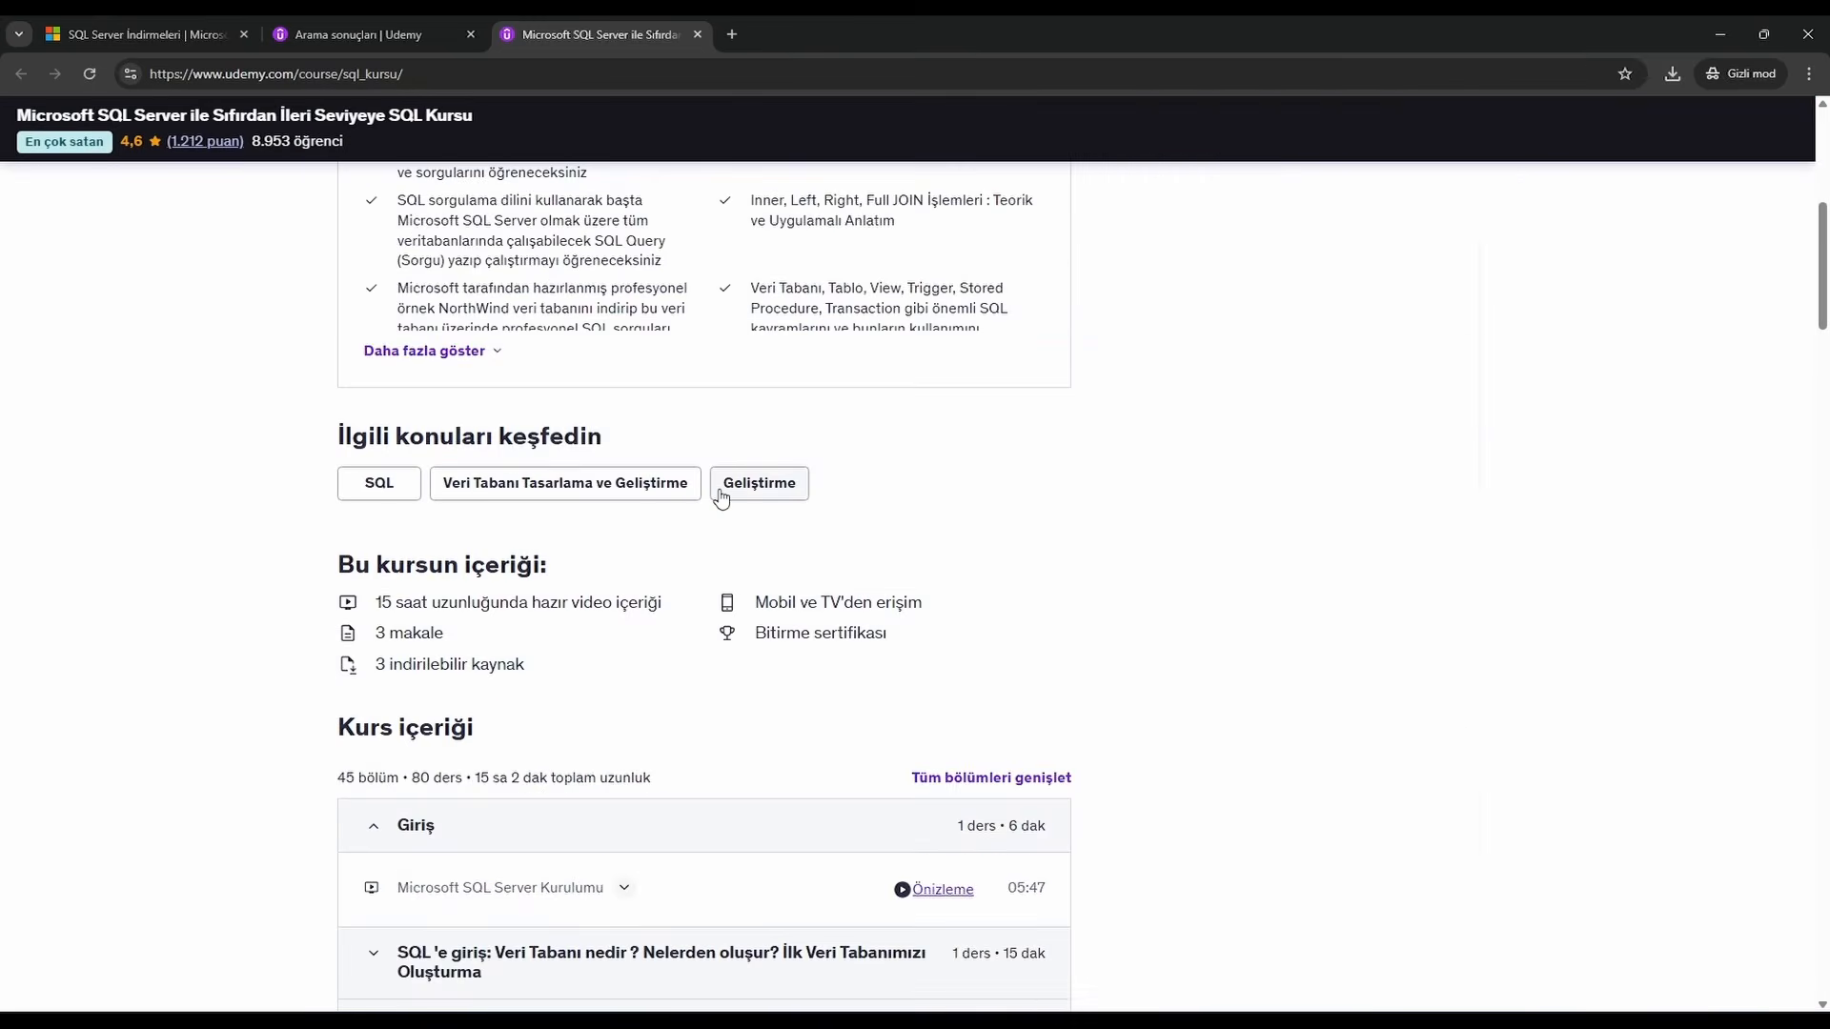
pyautogui.scroll(4, 723, 496)
pyautogui.scroll(-12, 720, 496)
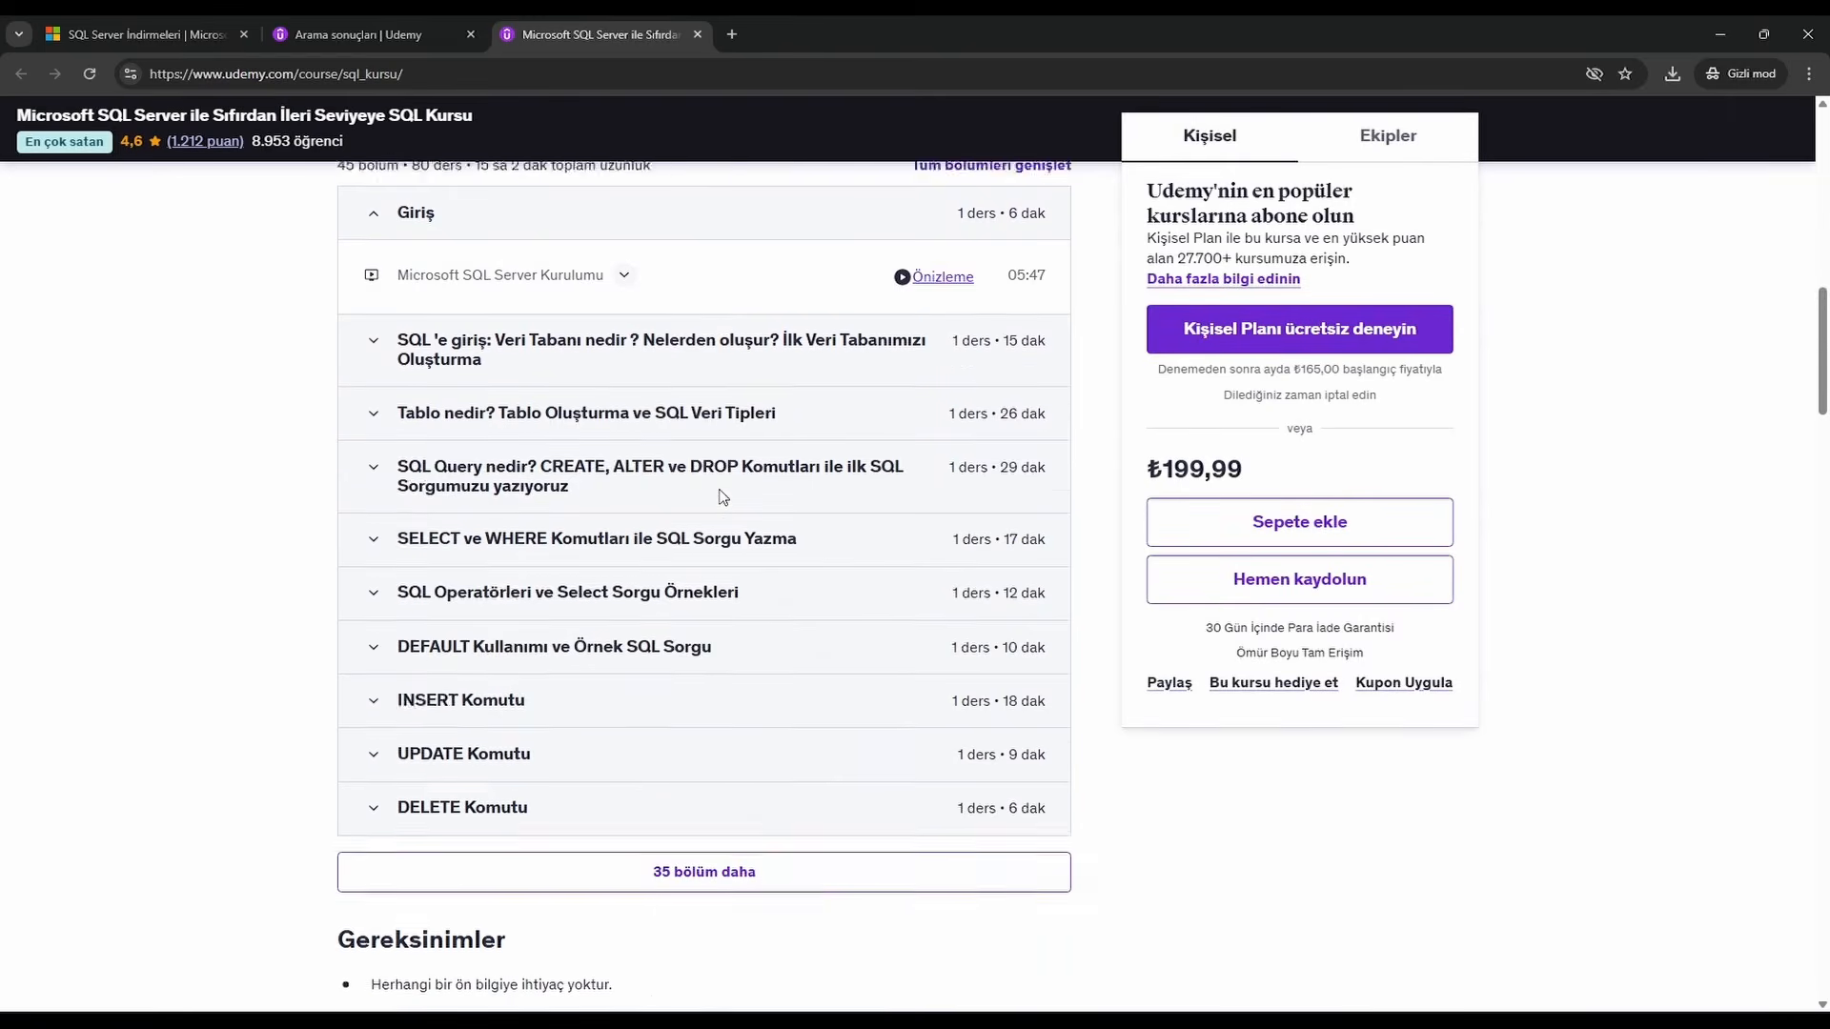
pyautogui.scroll(8, 720, 497)
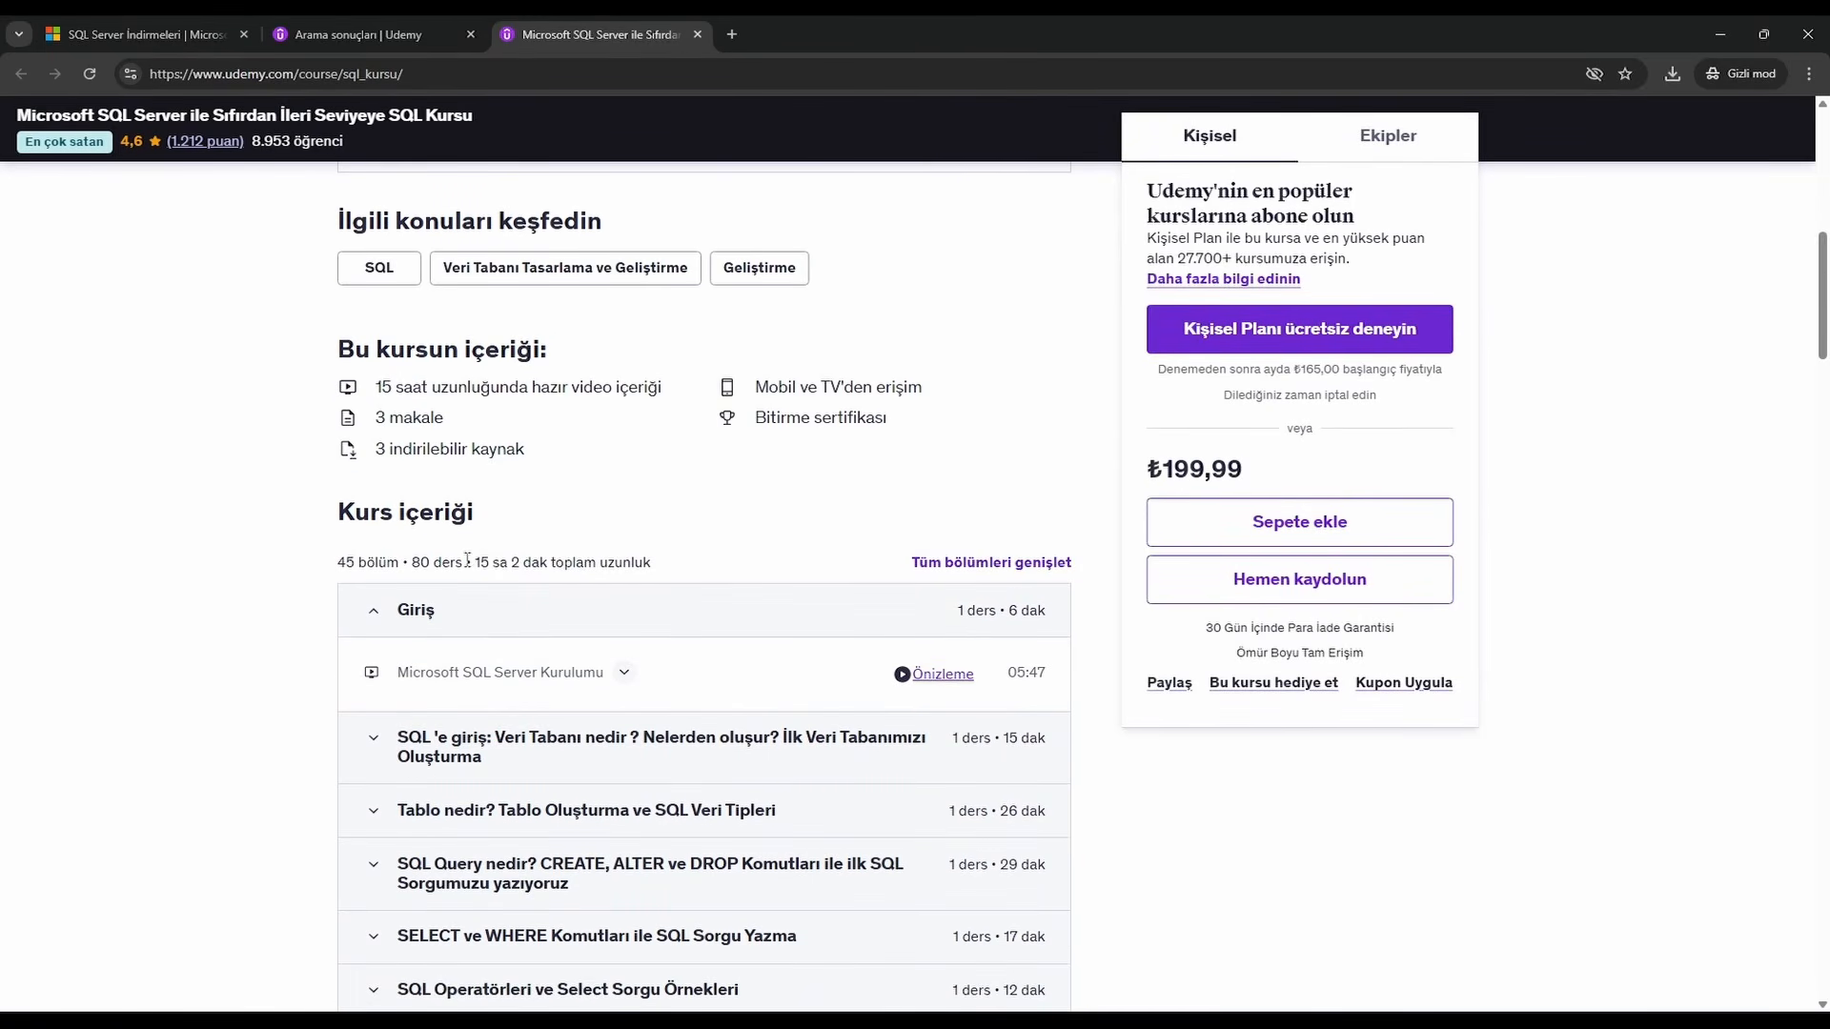
pyautogui.moveTo(466, 562); pyautogui.dragTo(656, 564)
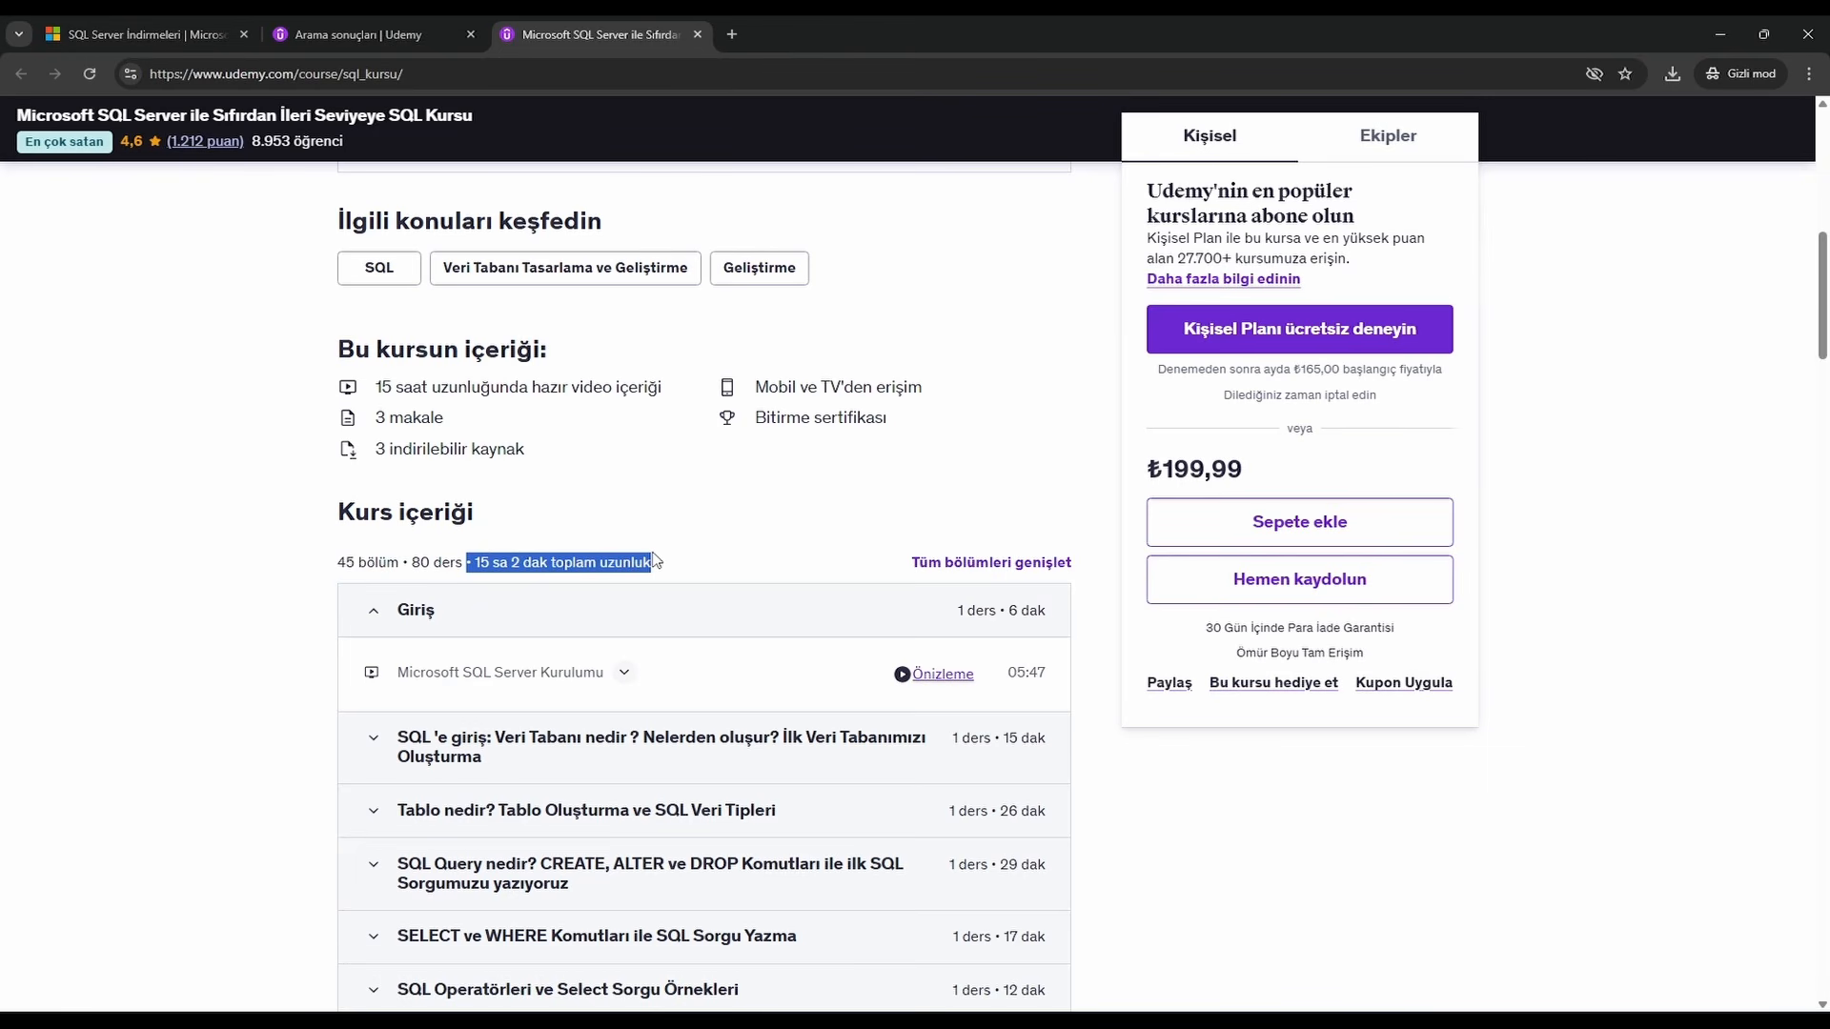
pyautogui.scroll(-4, 656, 567)
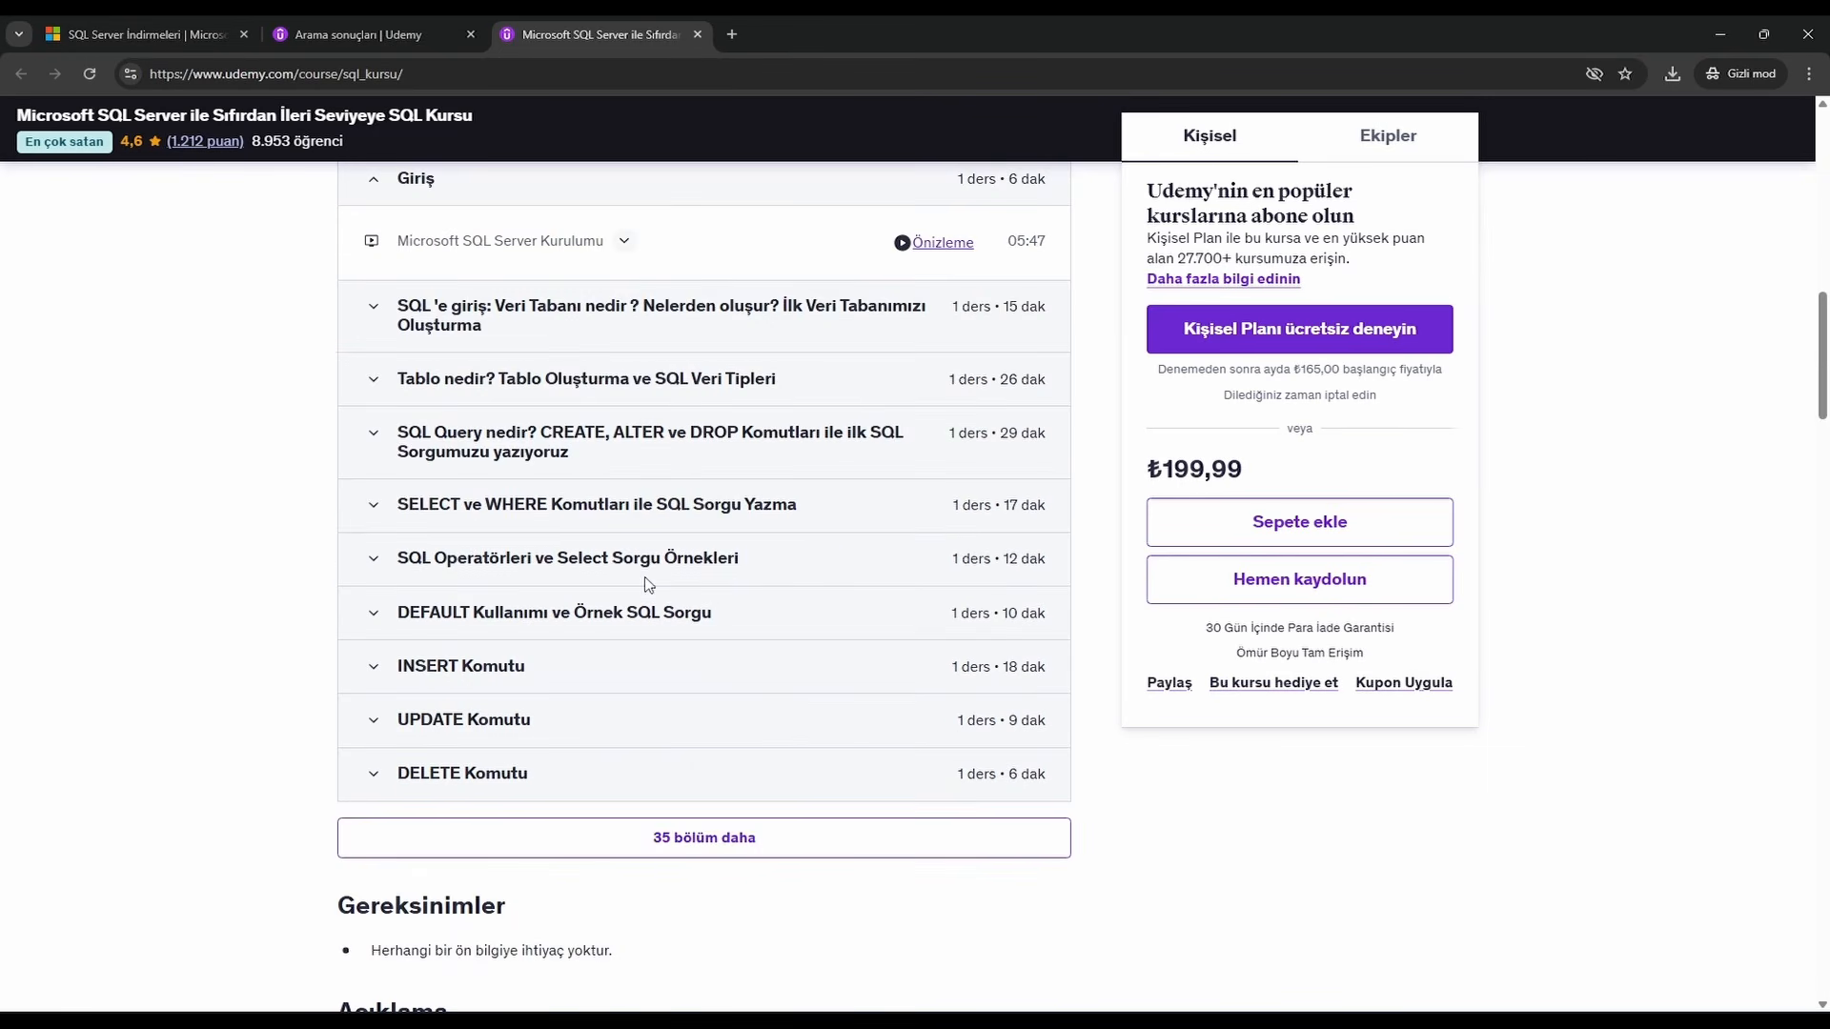
# Step: Expand the remaining course sections and review the full curriculum and learning objectives
pyautogui.click(654, 840)
pyautogui.scroll(-5, 705, 819)
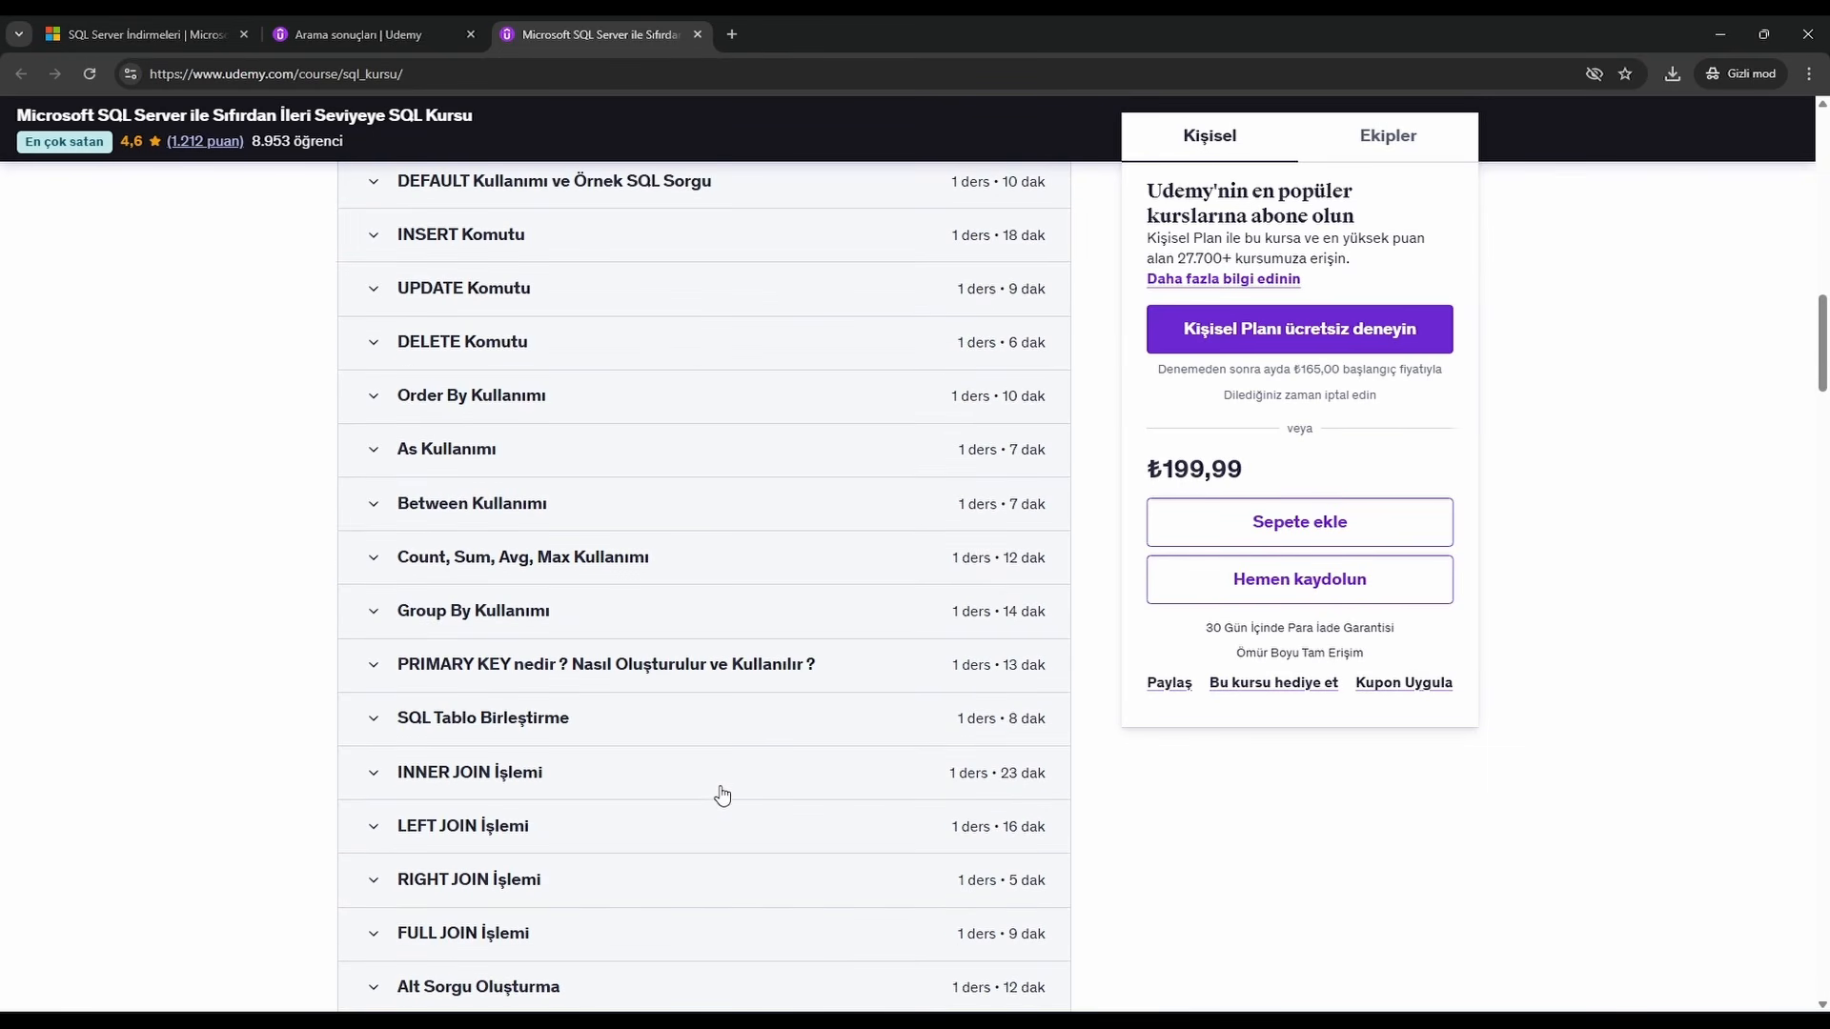
pyautogui.scroll(-4, 720, 796)
pyautogui.scroll(-5, 724, 790)
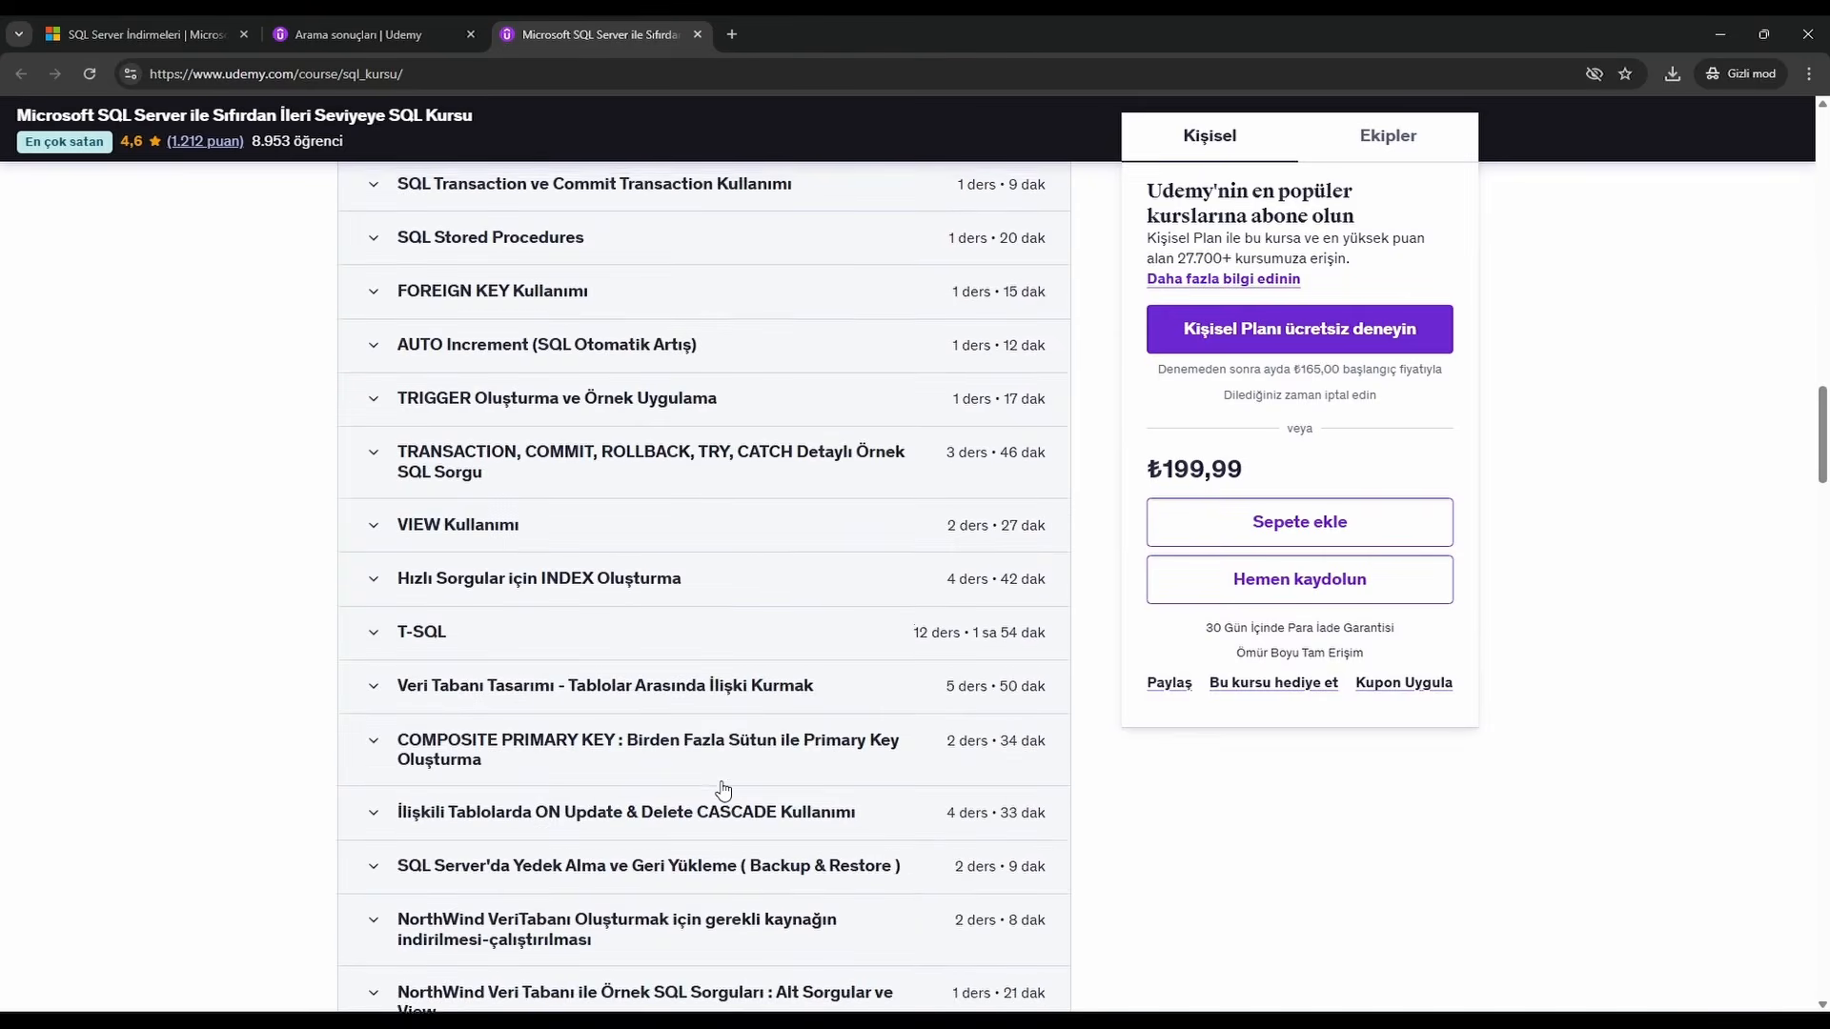
pyautogui.scroll(20, 724, 790)
pyautogui.scroll(-1, 725, 787)
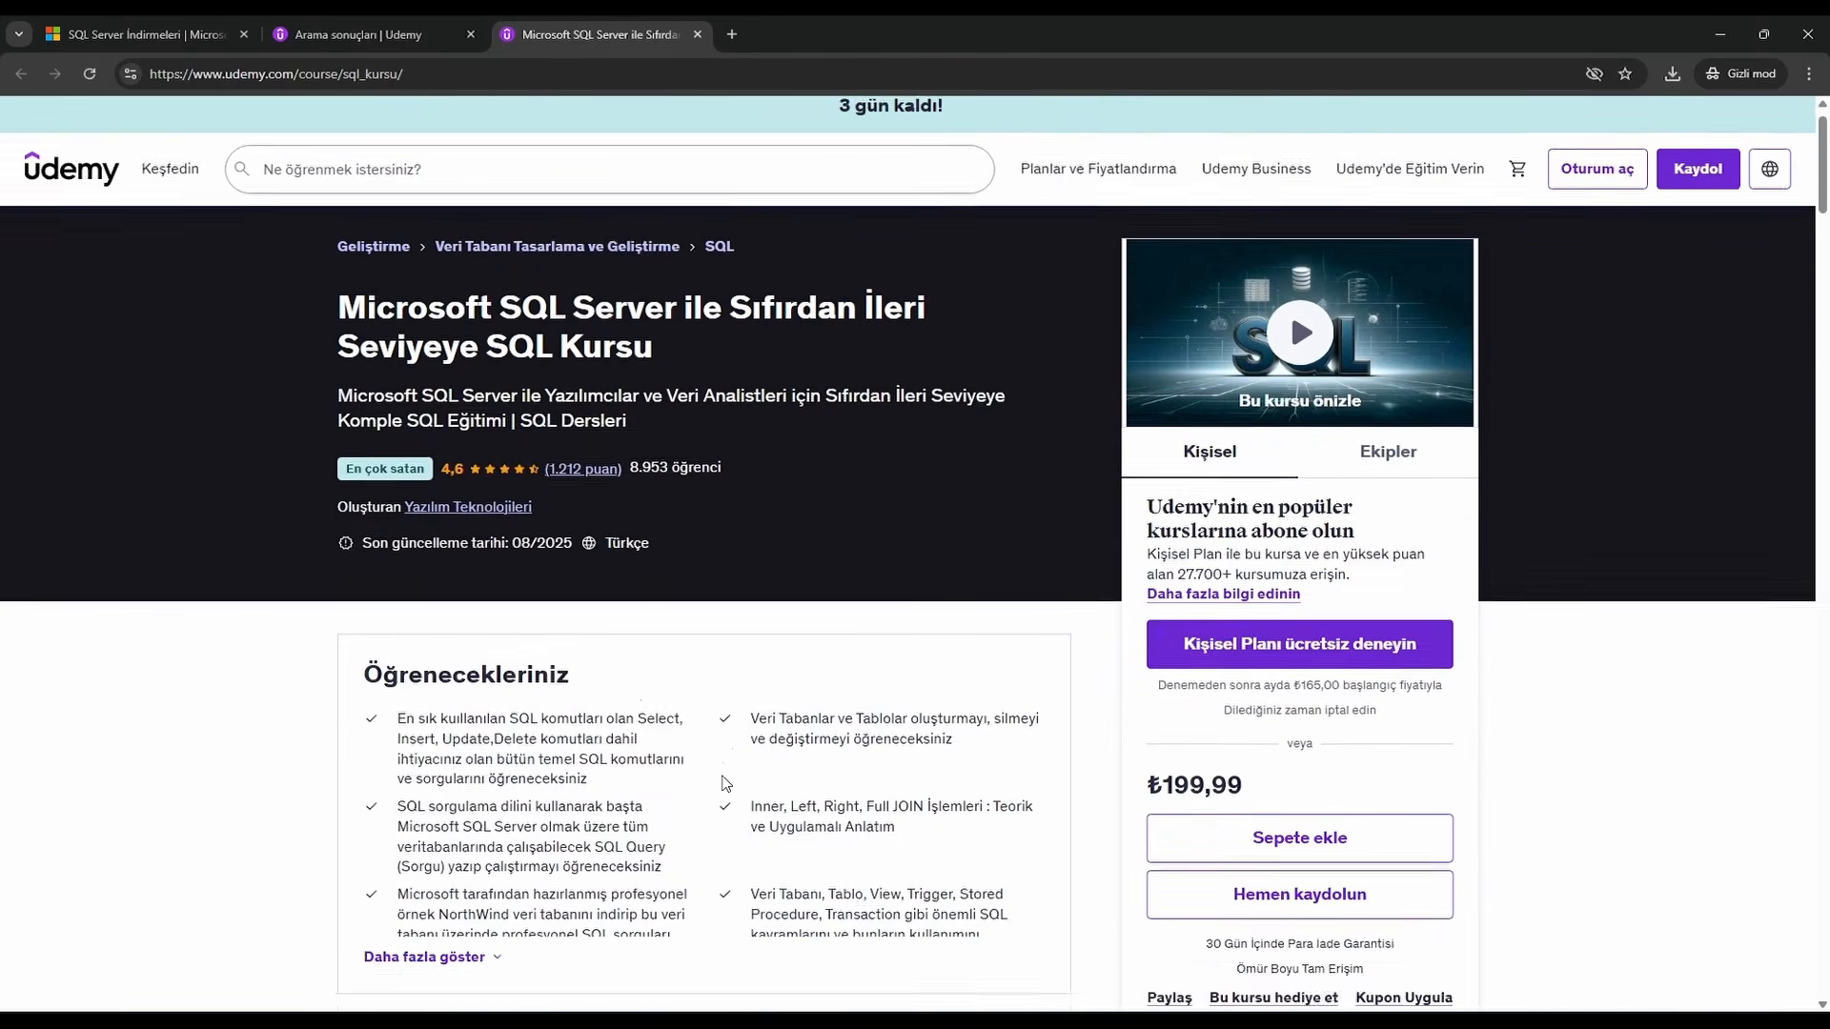
pyautogui.scroll(2, 724, 787)
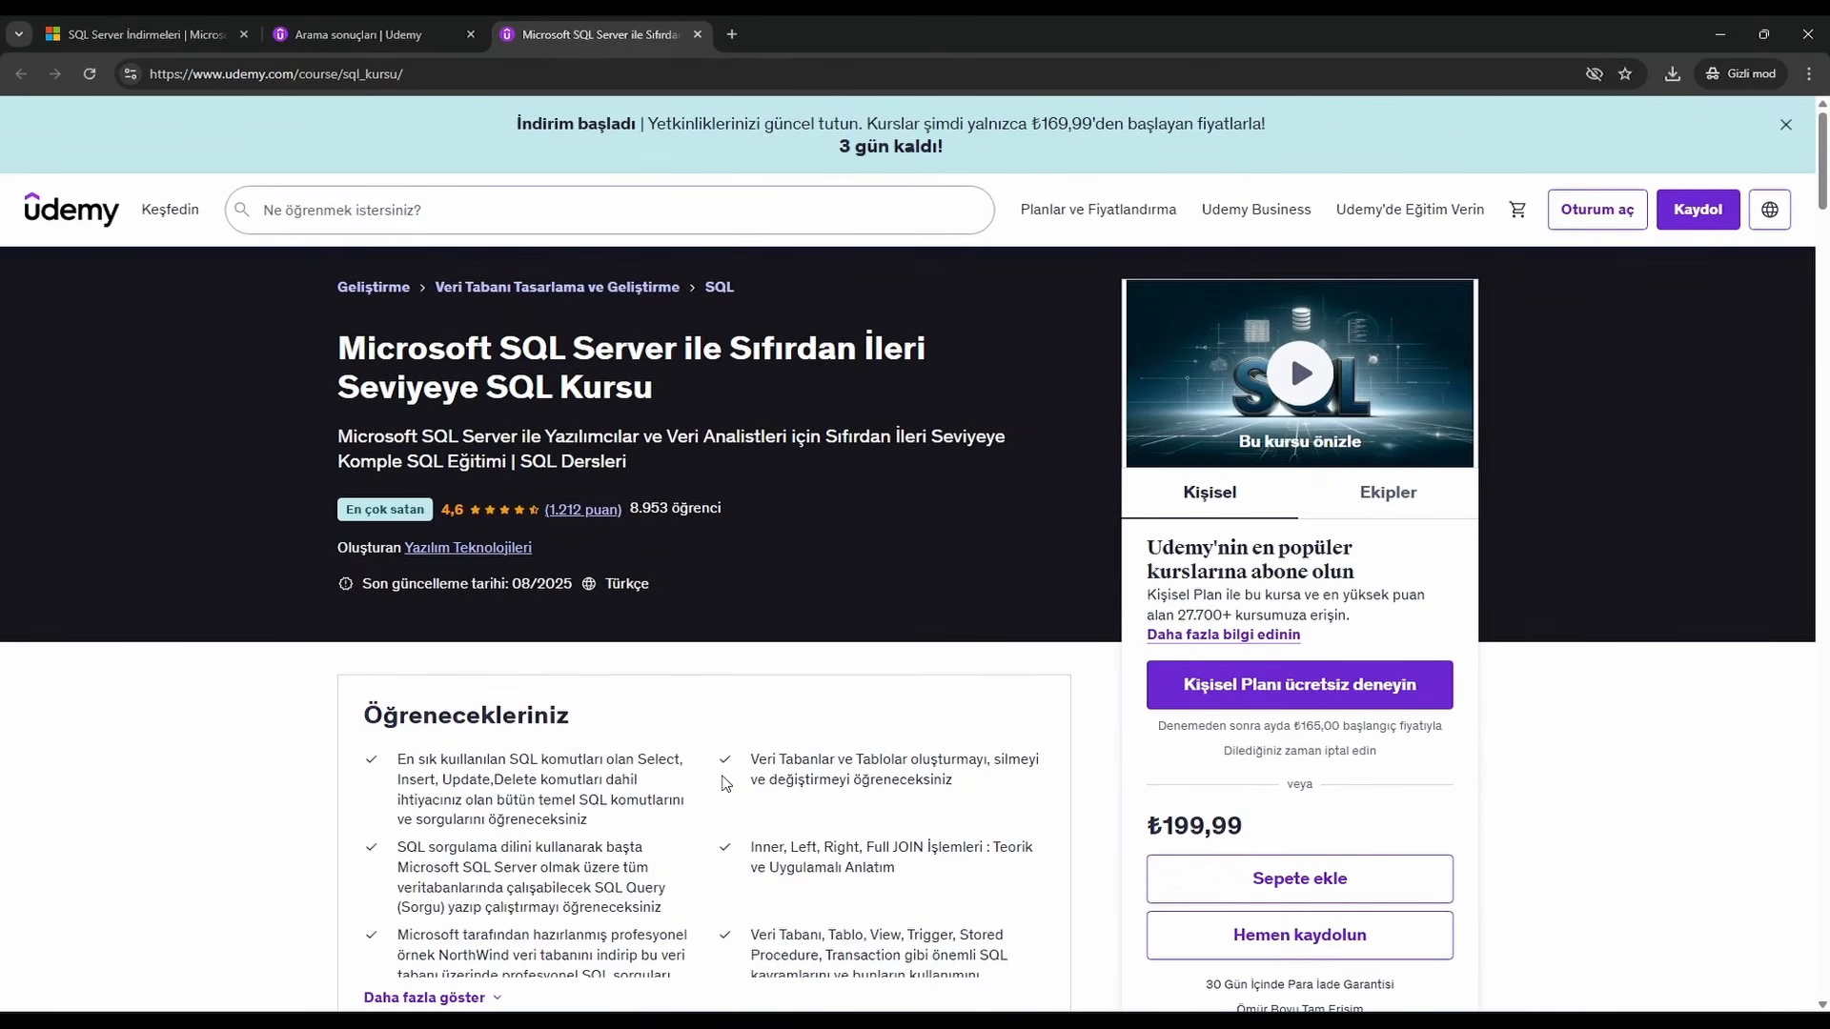
pyautogui.scroll(-10, 720, 777)
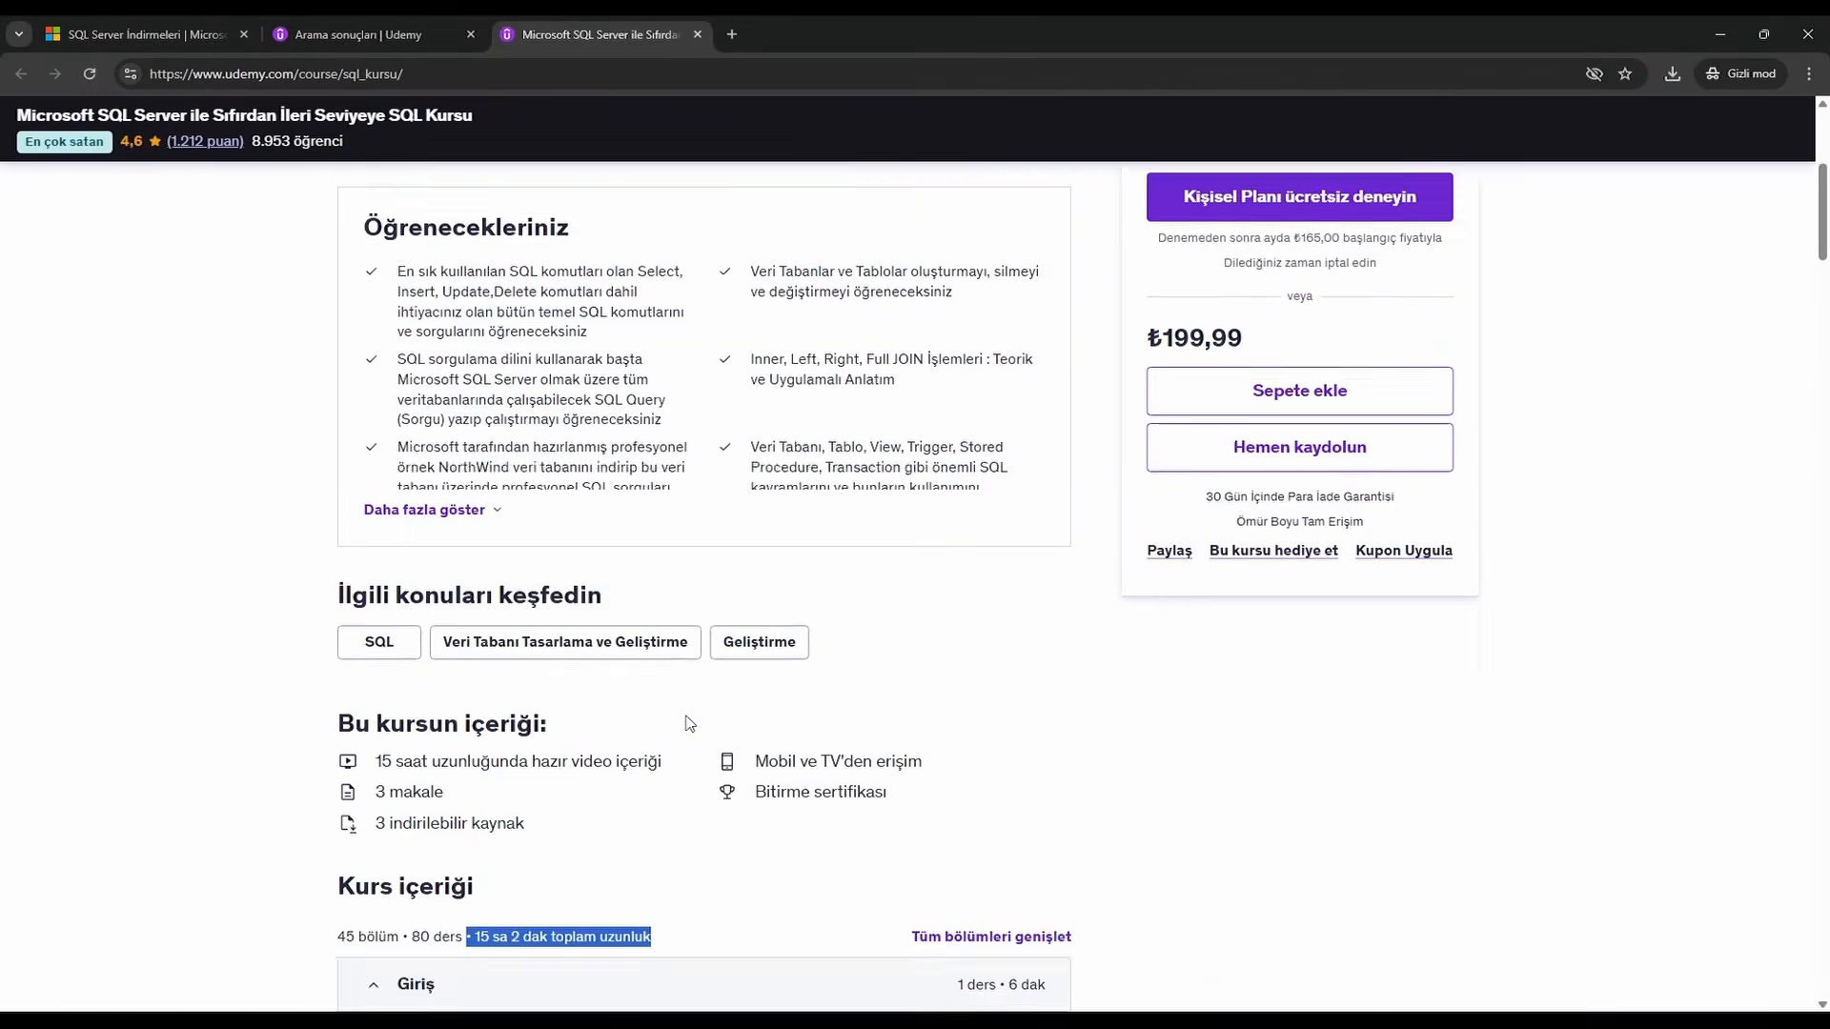
pyautogui.scroll(-6, 688, 725)
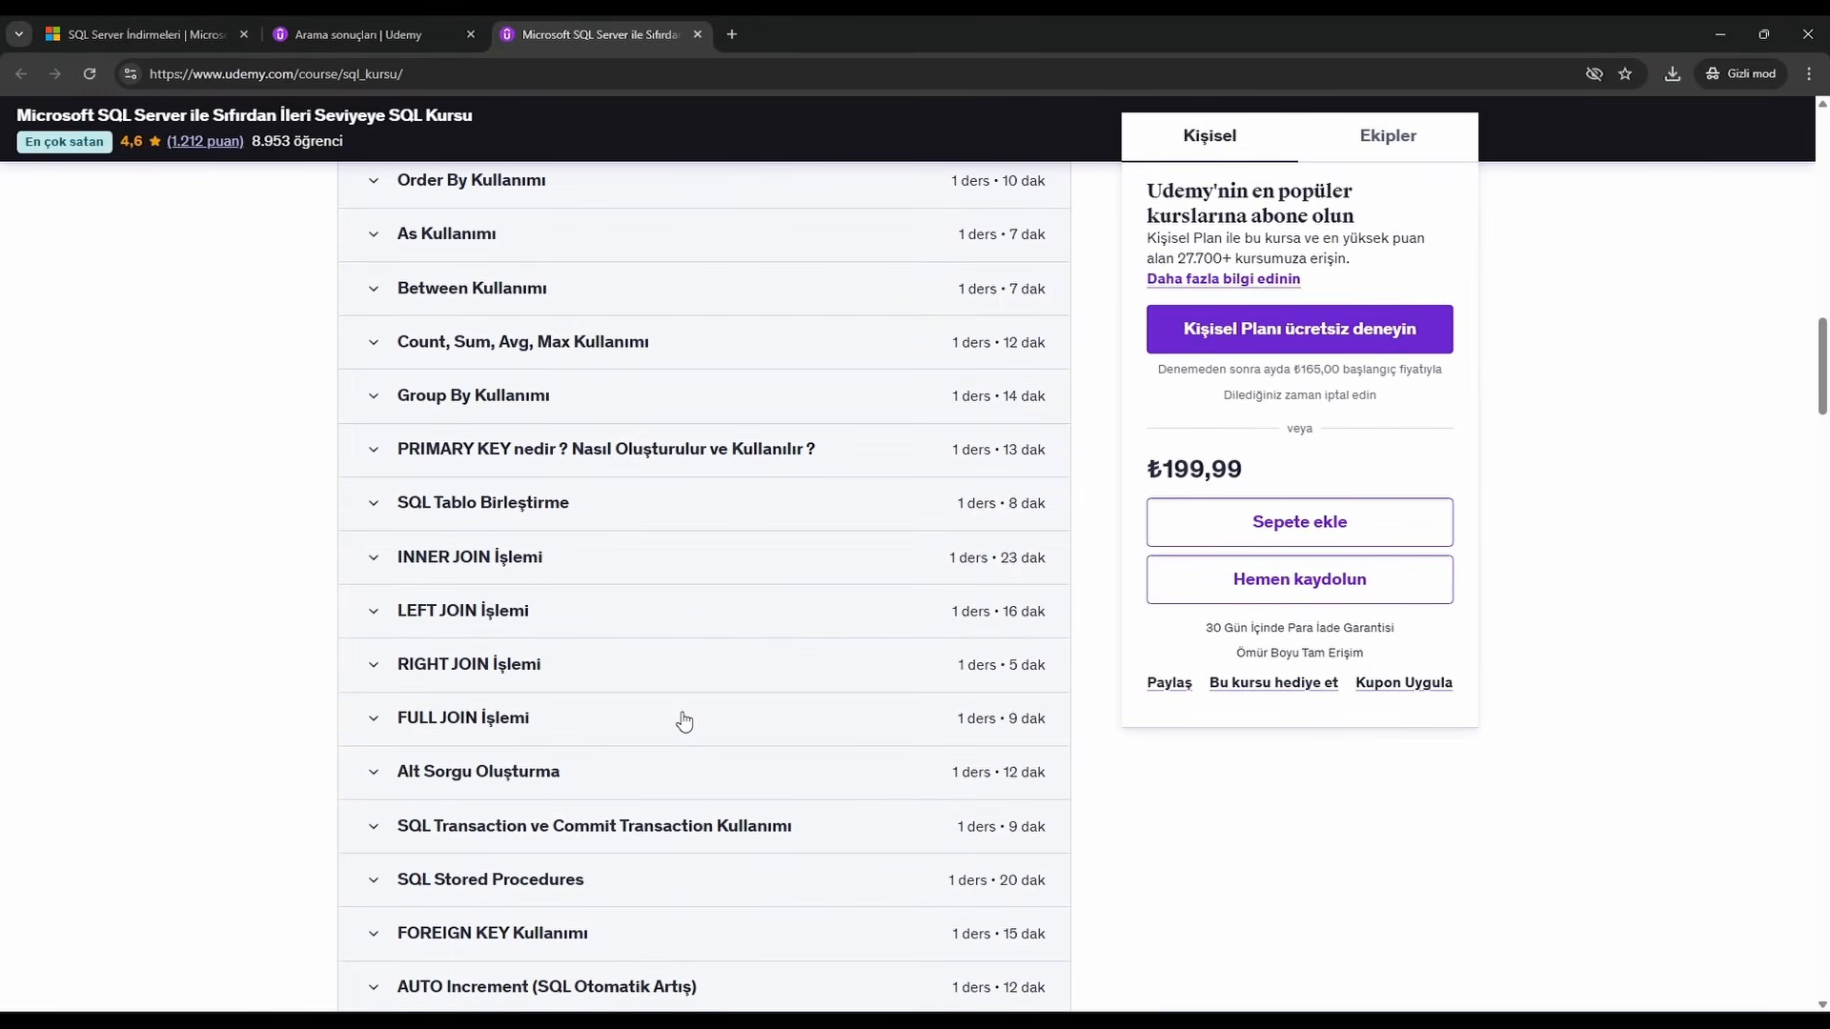
pyautogui.scroll(-4, 684, 722)
pyautogui.scroll(-7, 683, 721)
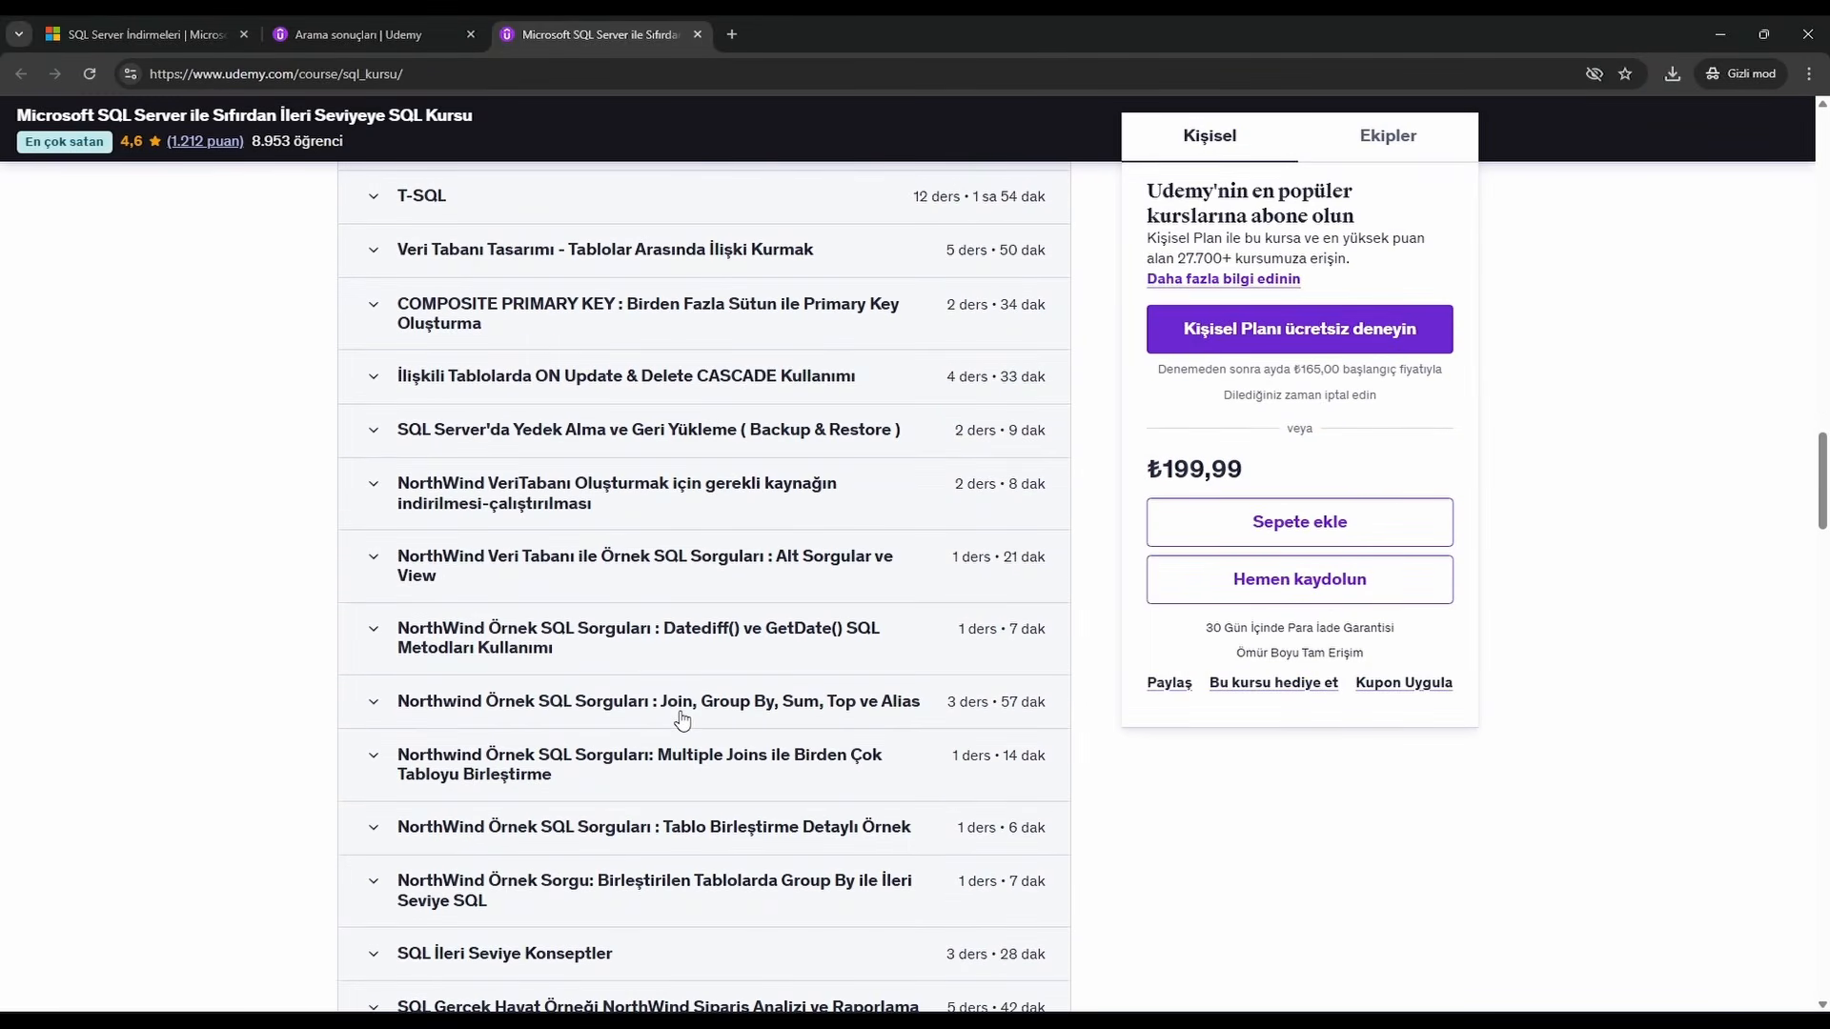
pyautogui.scroll(7, 681, 720)
pyautogui.scroll(14, 682, 720)
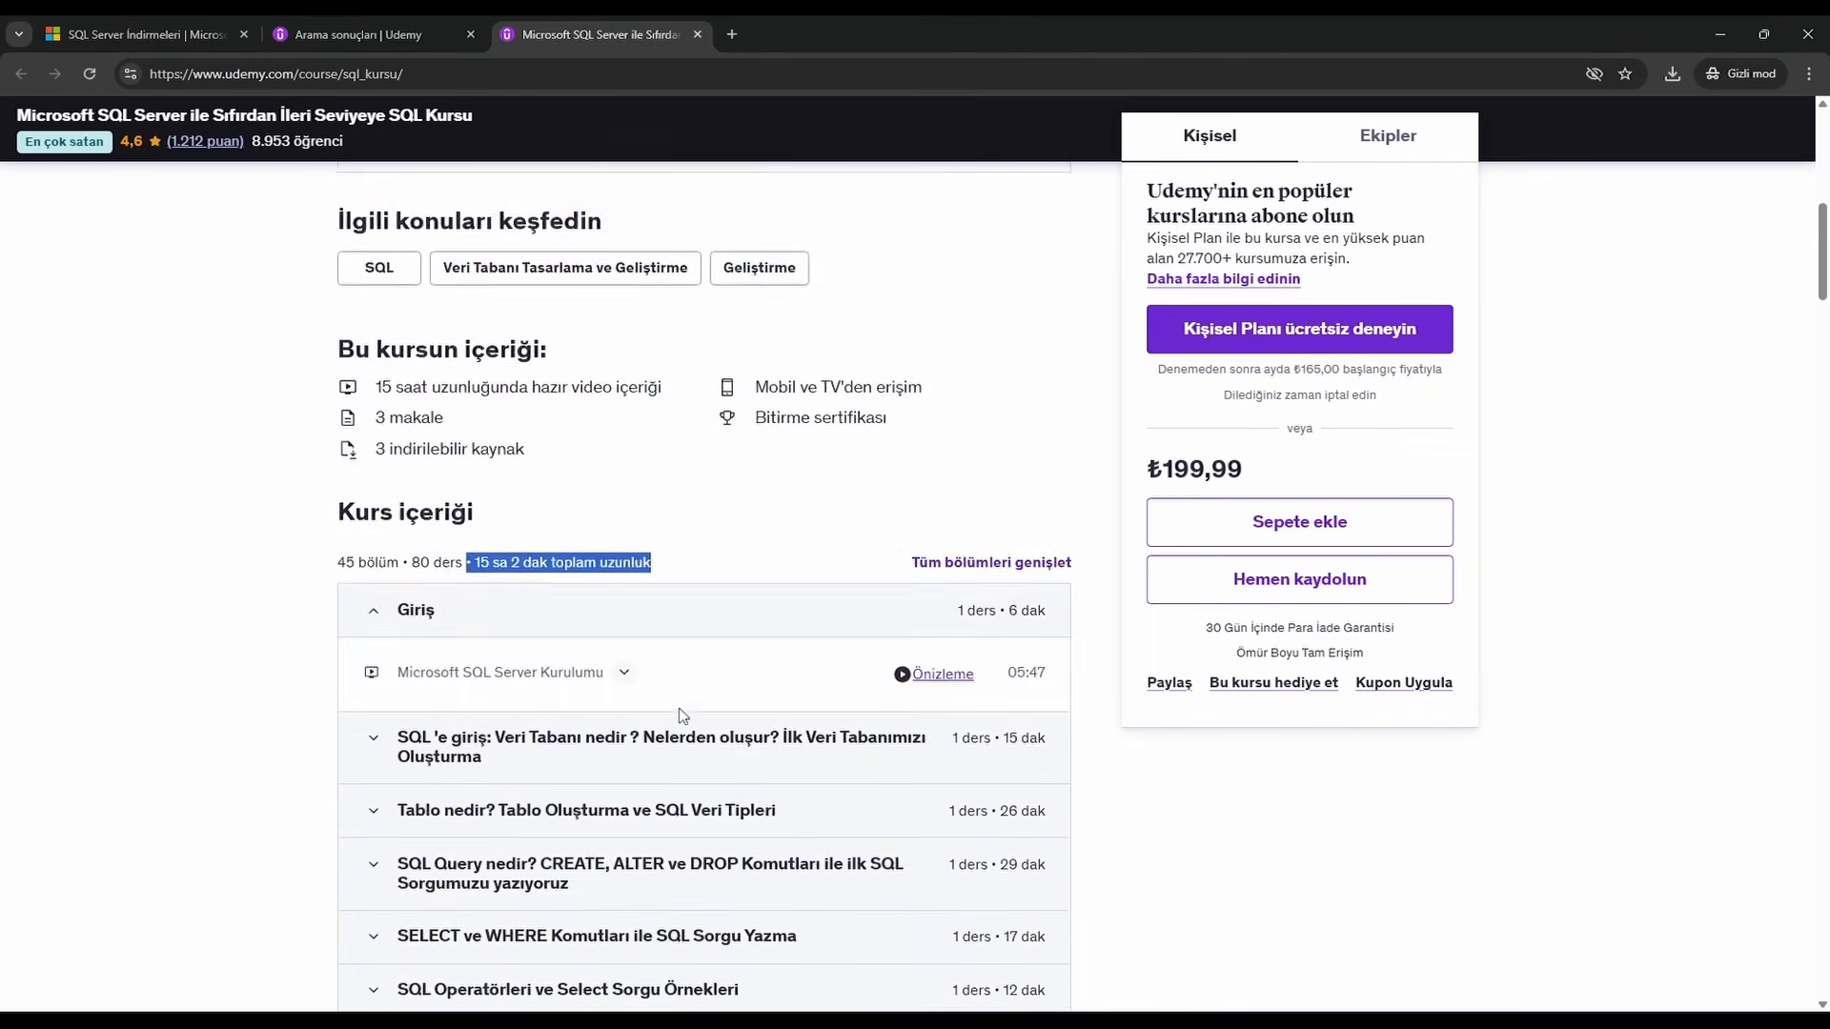
pyautogui.scroll(-4, 681, 718)
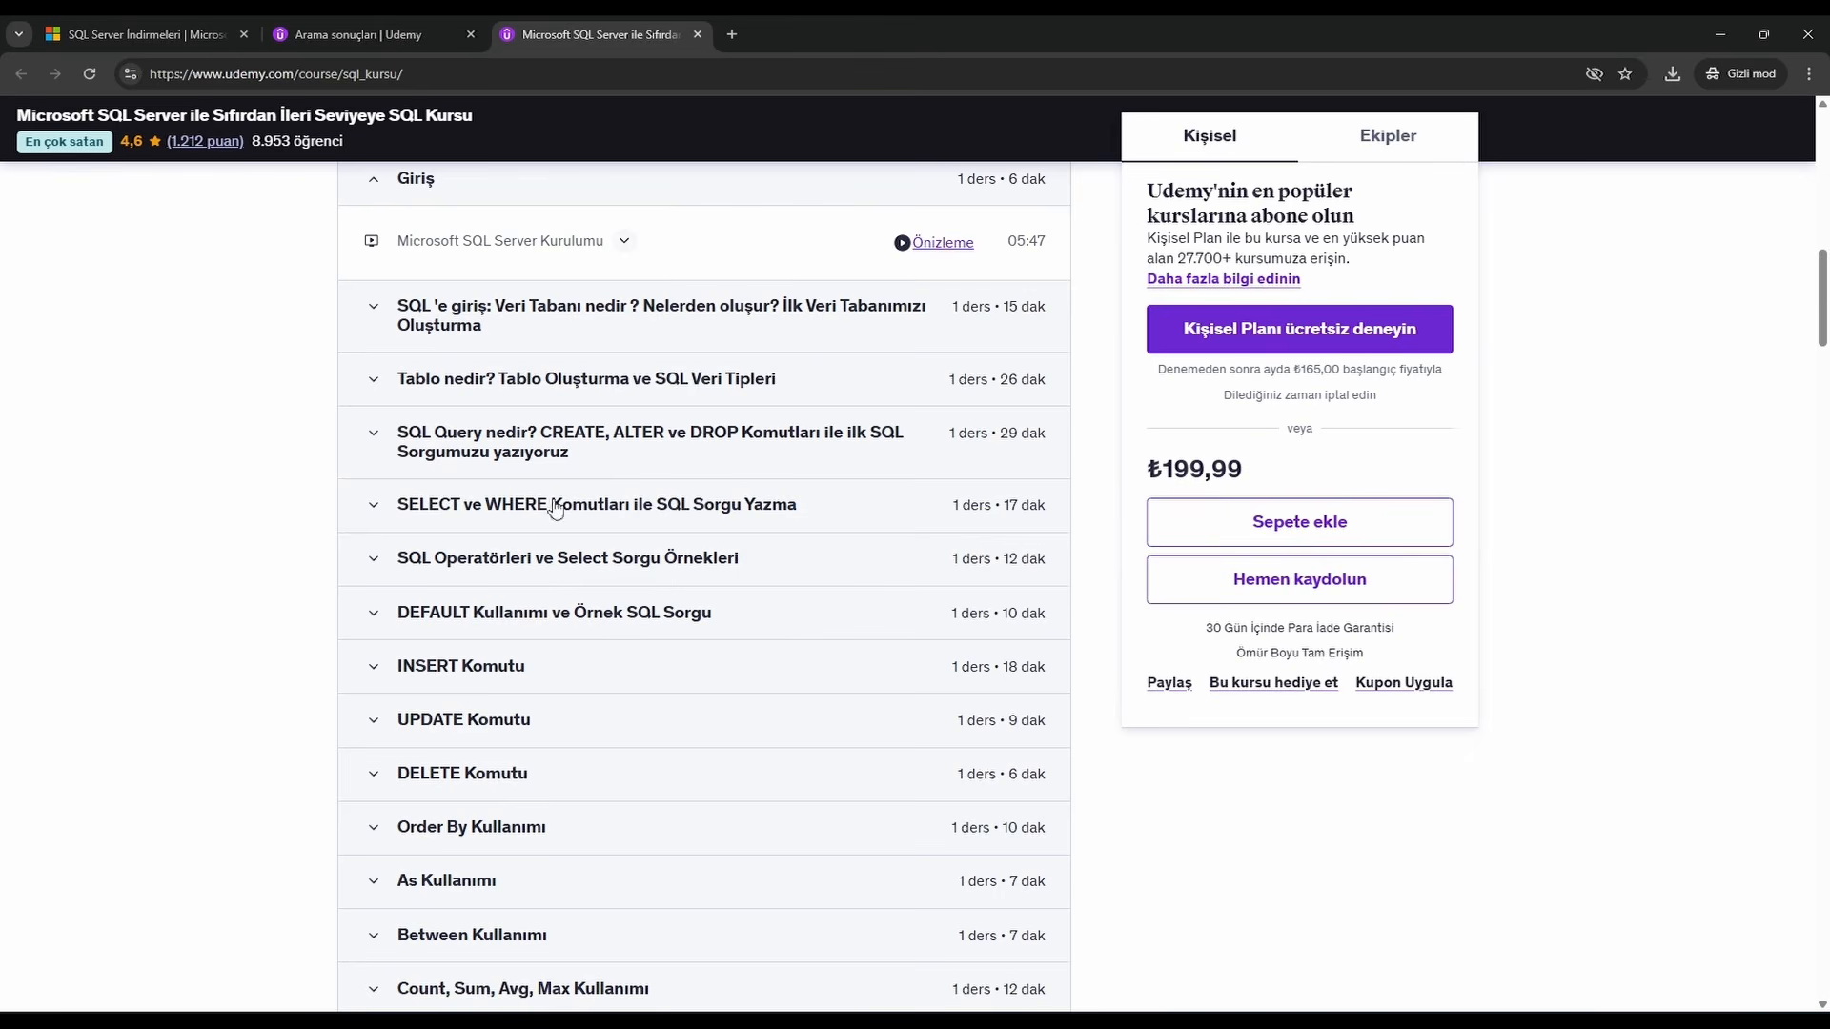
pyautogui.scroll(-6, 634, 590)
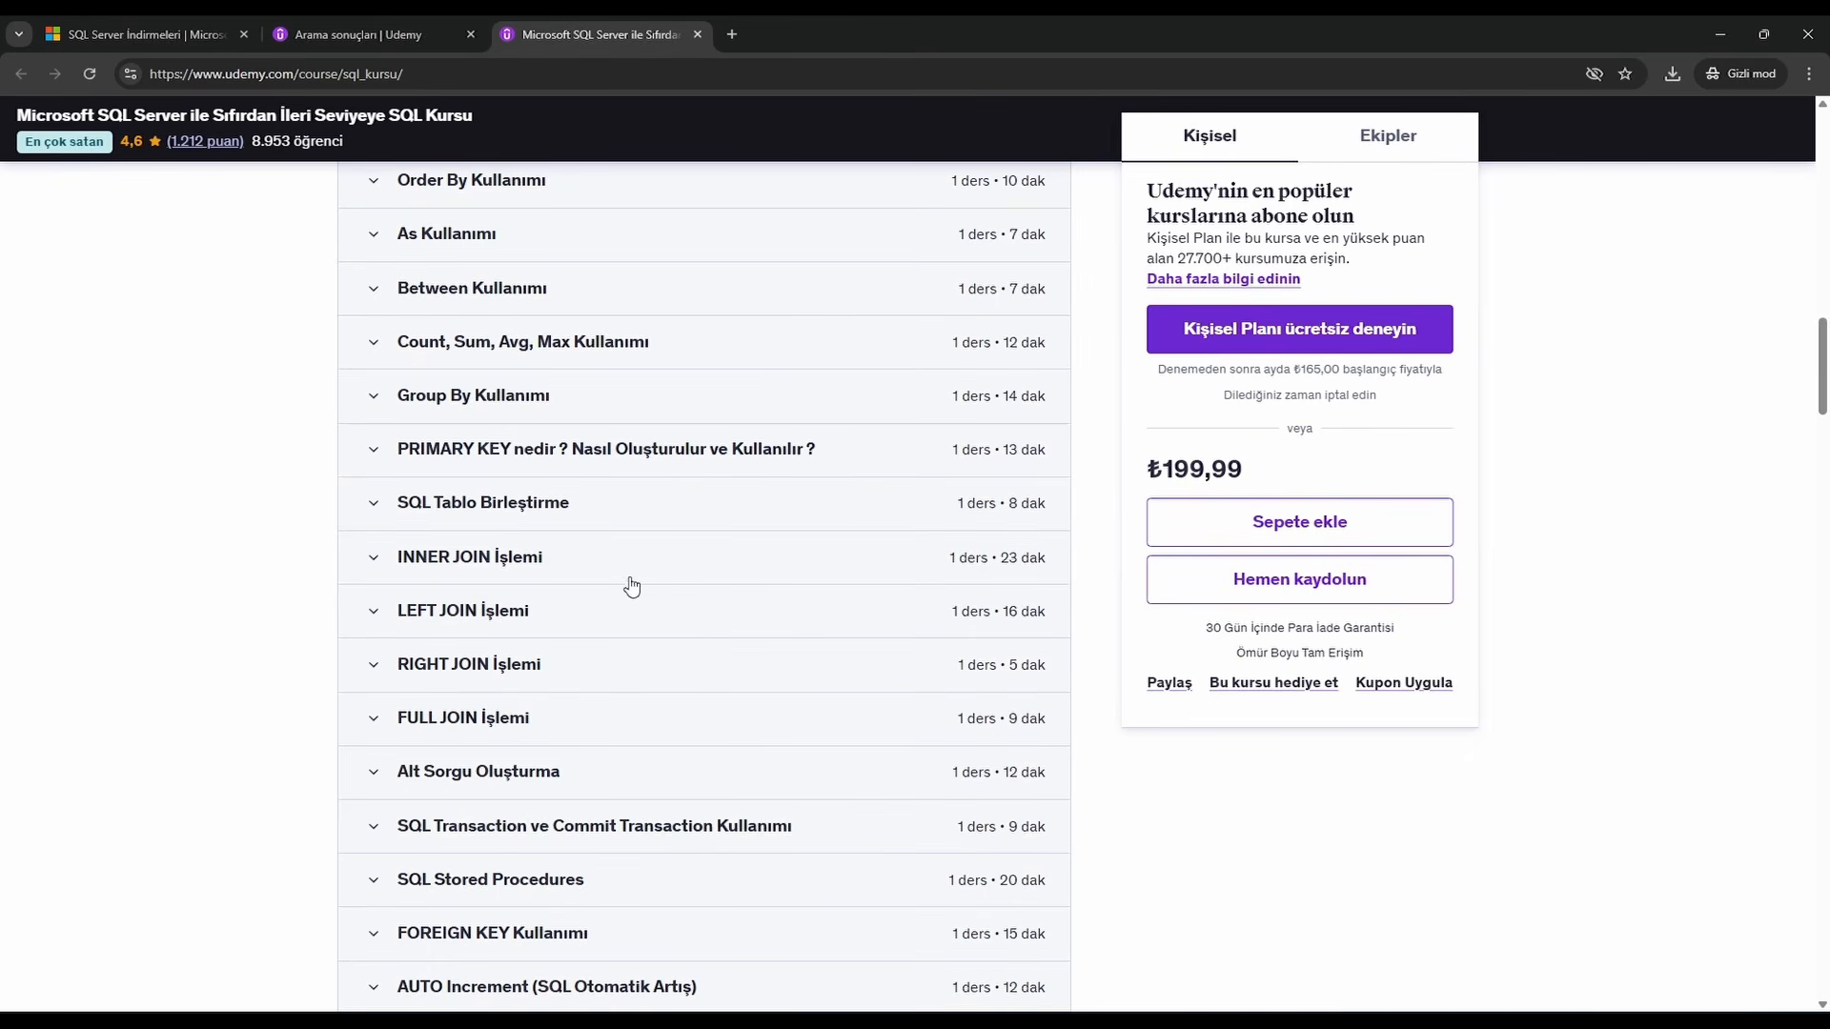
pyautogui.scroll(-2, 584, 563)
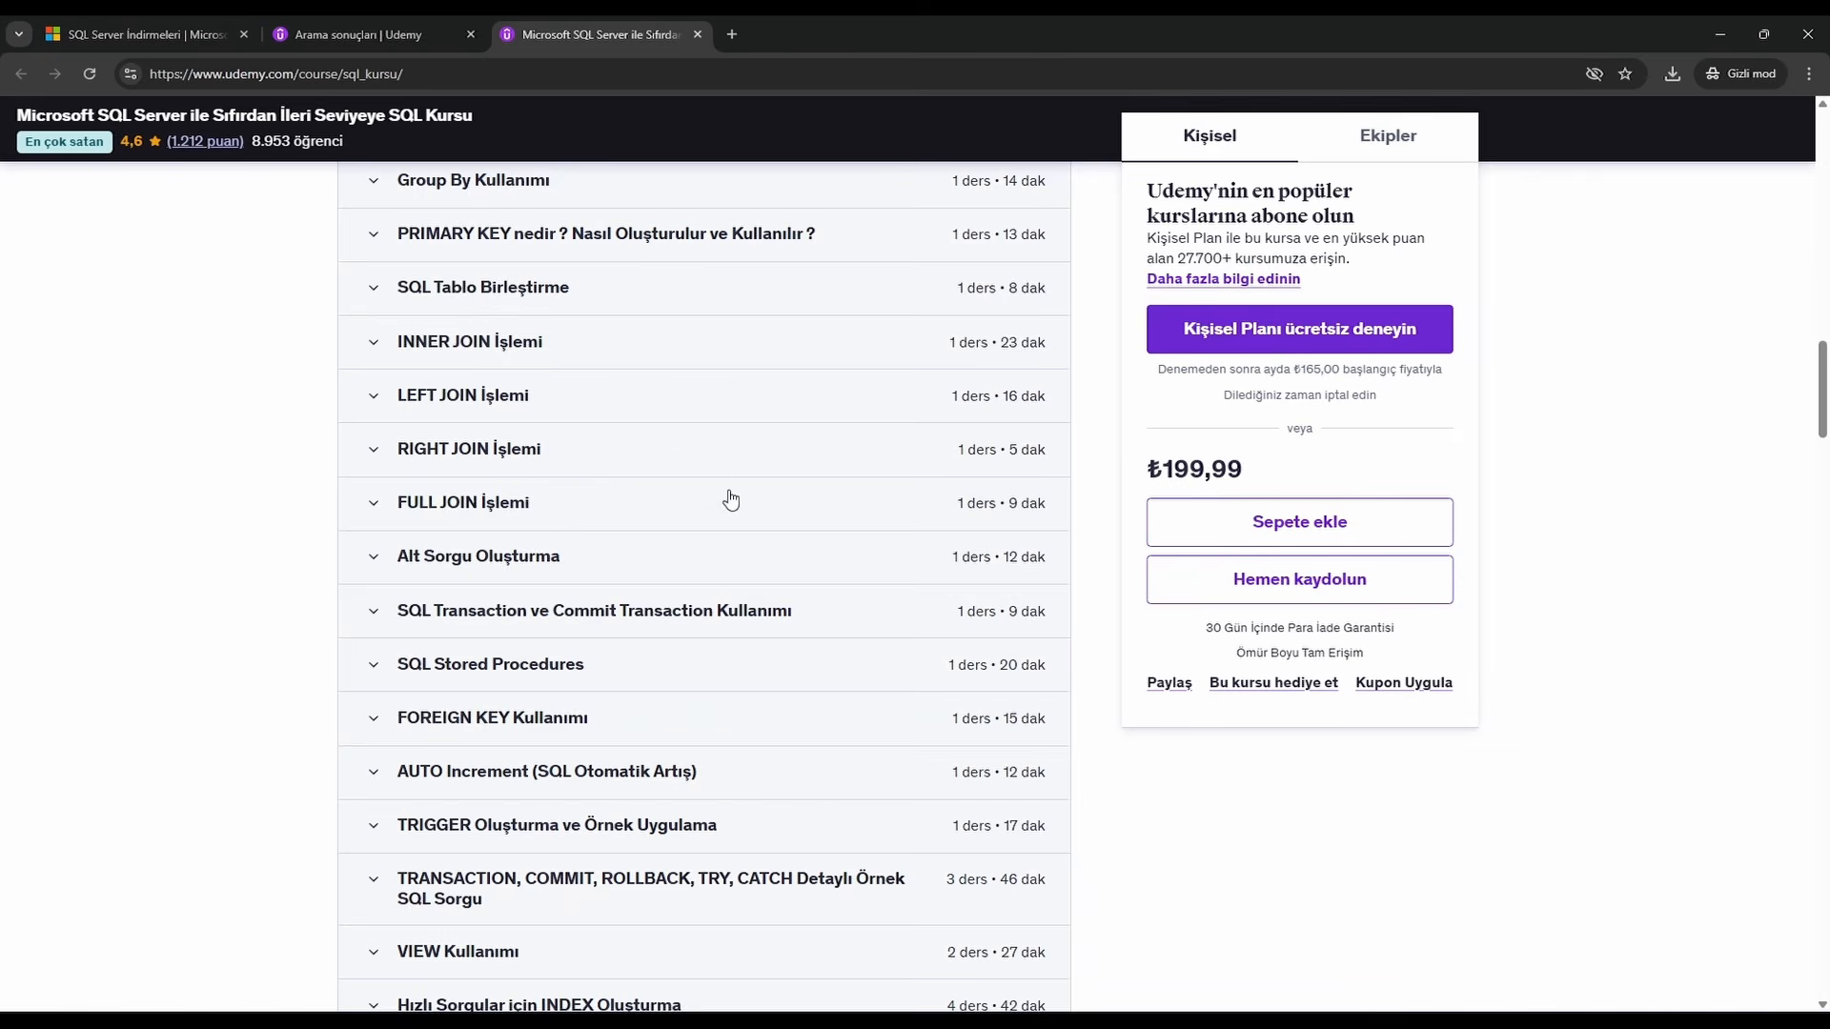
# Step: Examine the middle of the course curriculum, briefly expanding and collapsing the T-SQL section to view its lessons
pyautogui.scroll(-4, 728, 499)
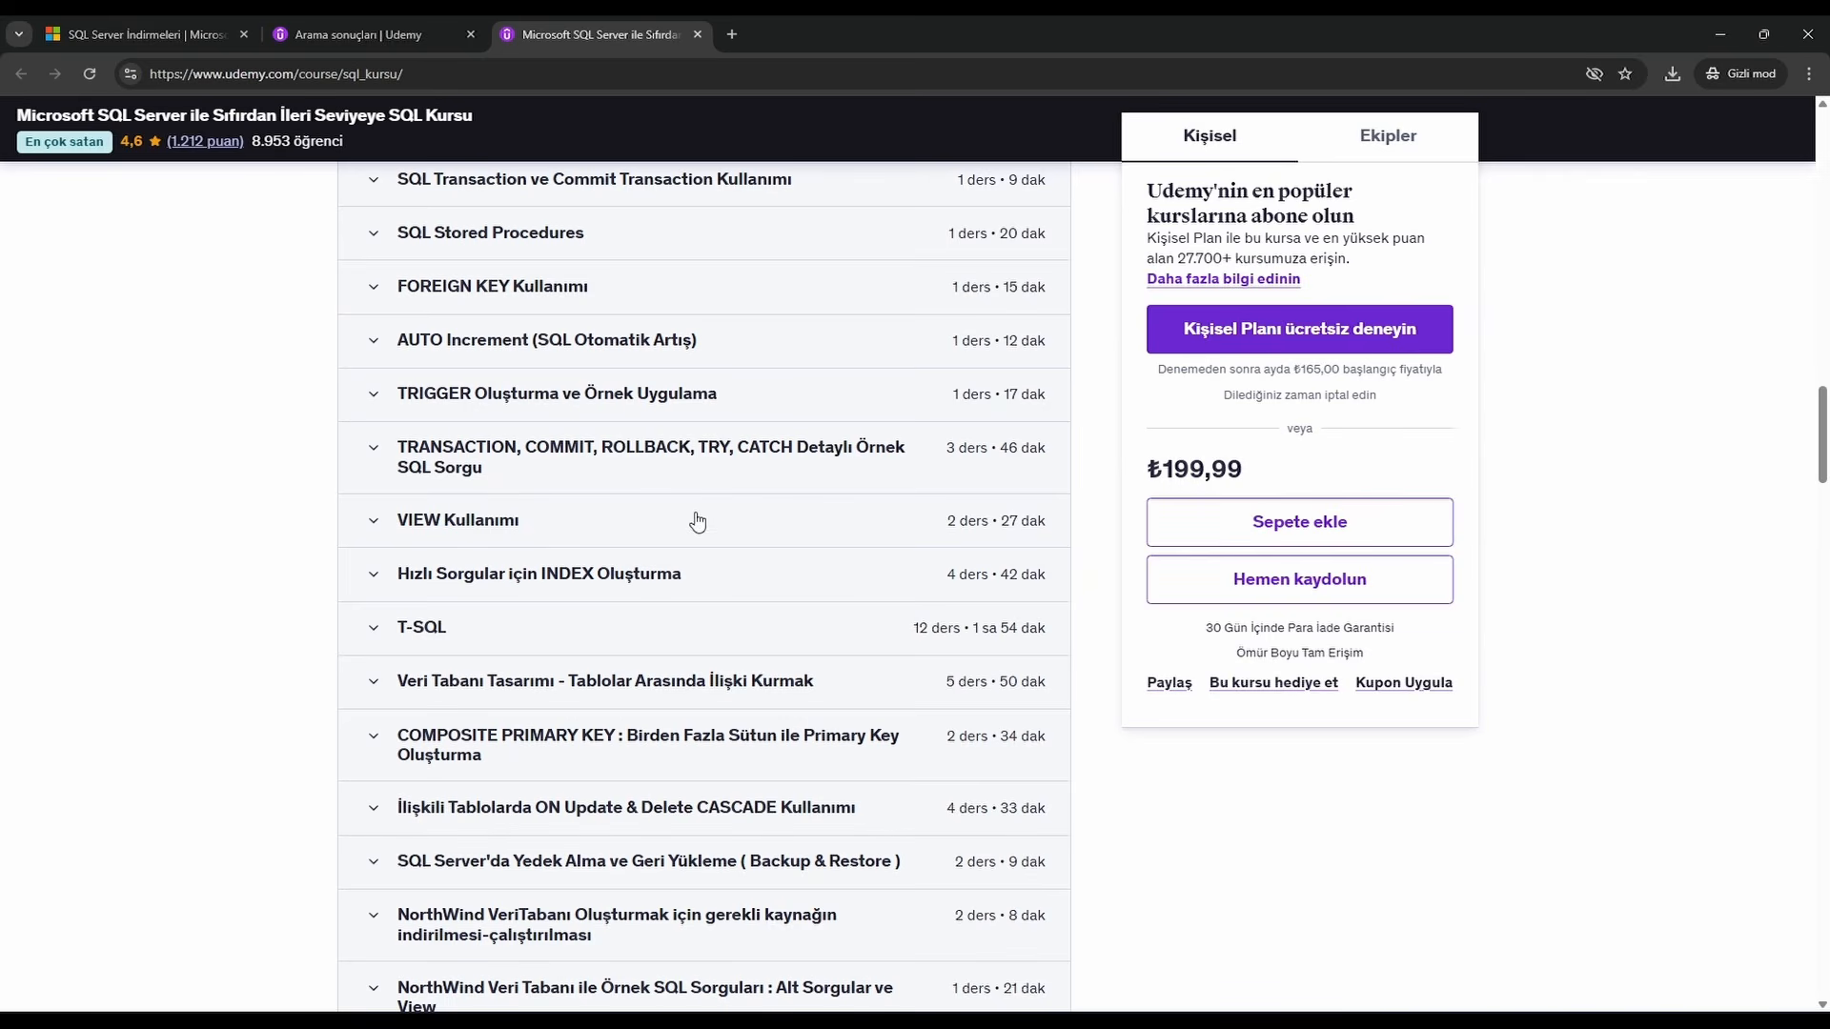
pyautogui.scroll(-2, 509, 547)
pyautogui.click(467, 425)
pyautogui.click(501, 422)
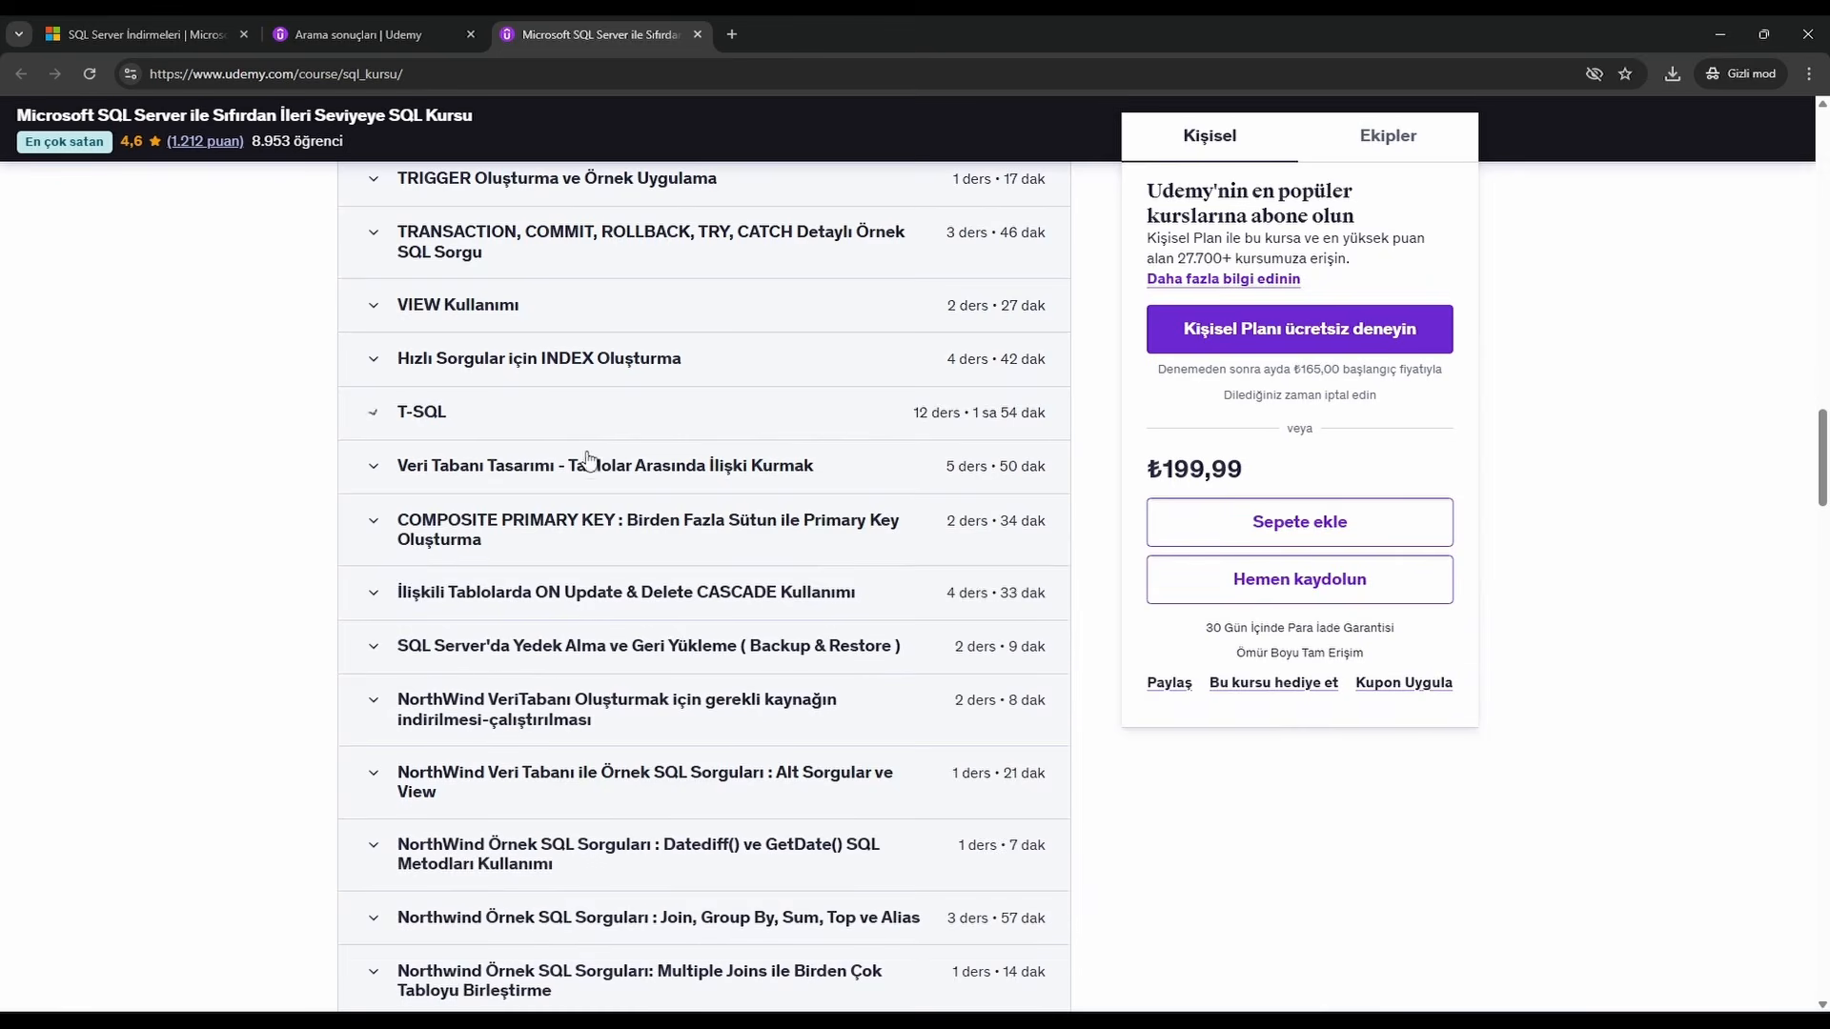
pyautogui.scroll(-2, 651, 488)
pyautogui.scroll(-2, 651, 488)
pyautogui.scroll(2, 651, 481)
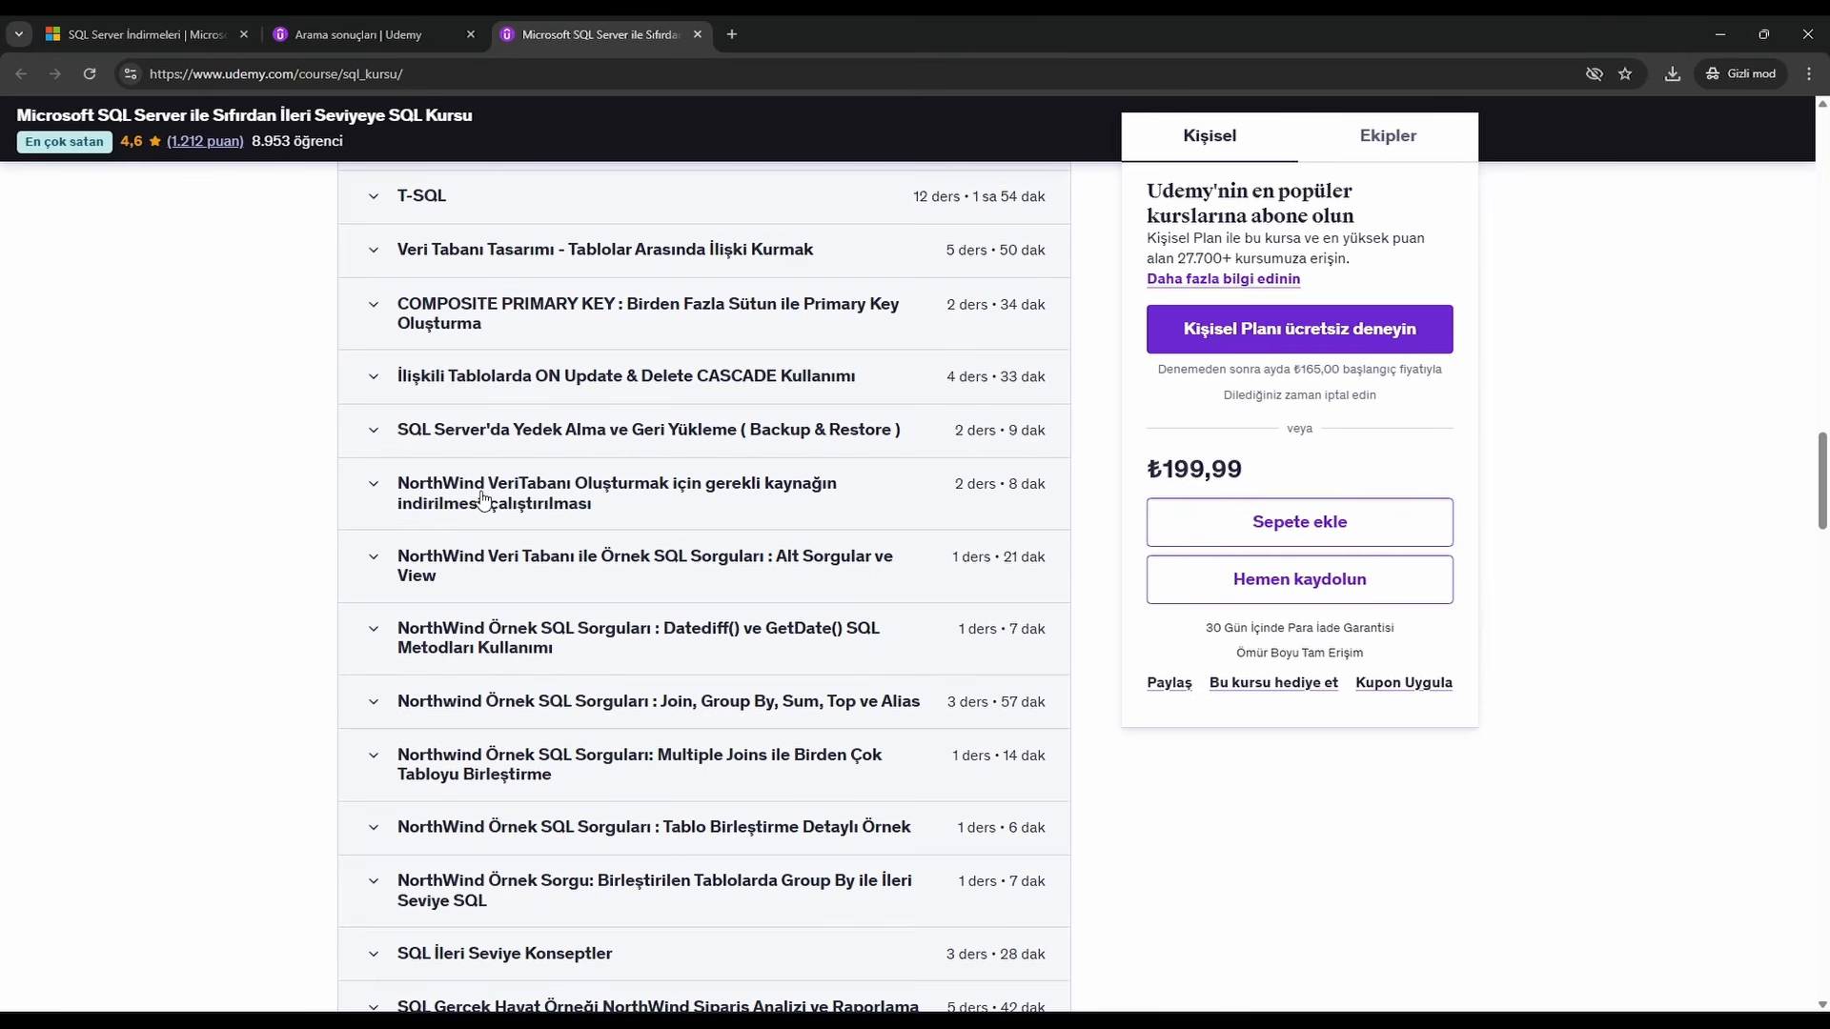
# Step: Expand and collapse, one after another, the NorthWind sections on database creation, subqueries and views, and Datediff() and GetDate() to check their lessons
pyautogui.click(411, 498)
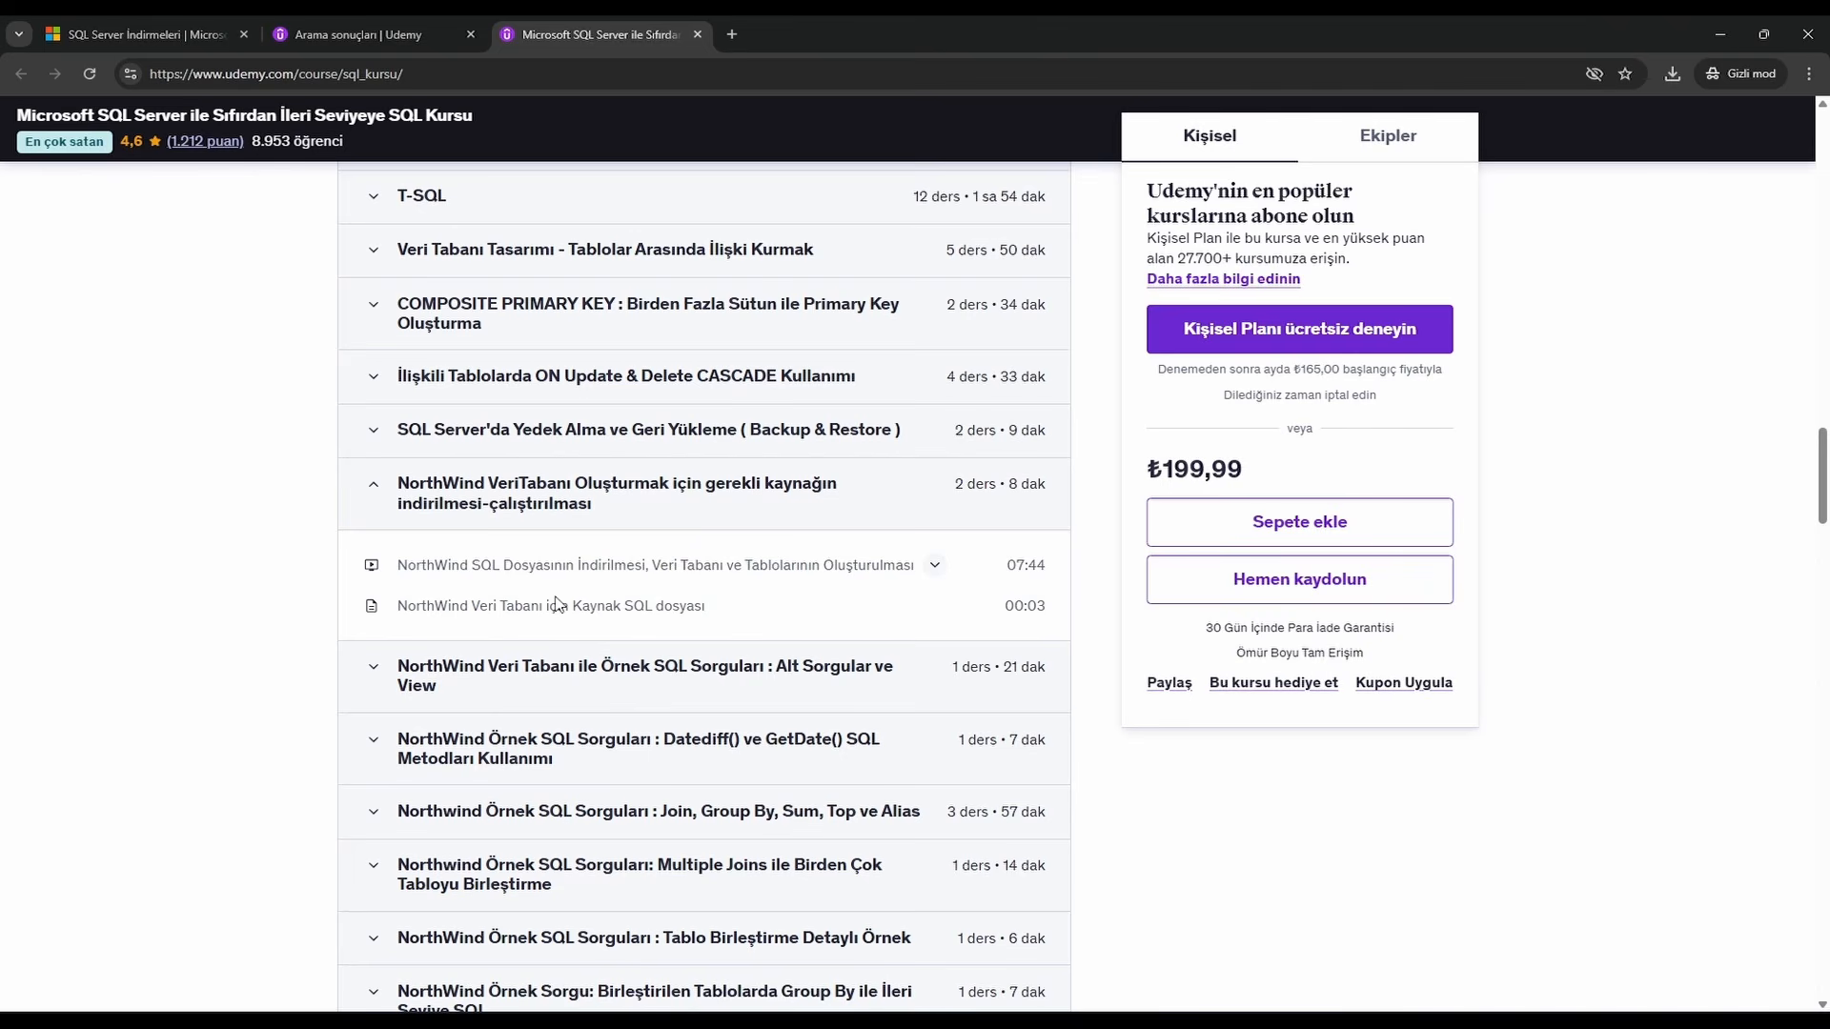
pyautogui.click(524, 512)
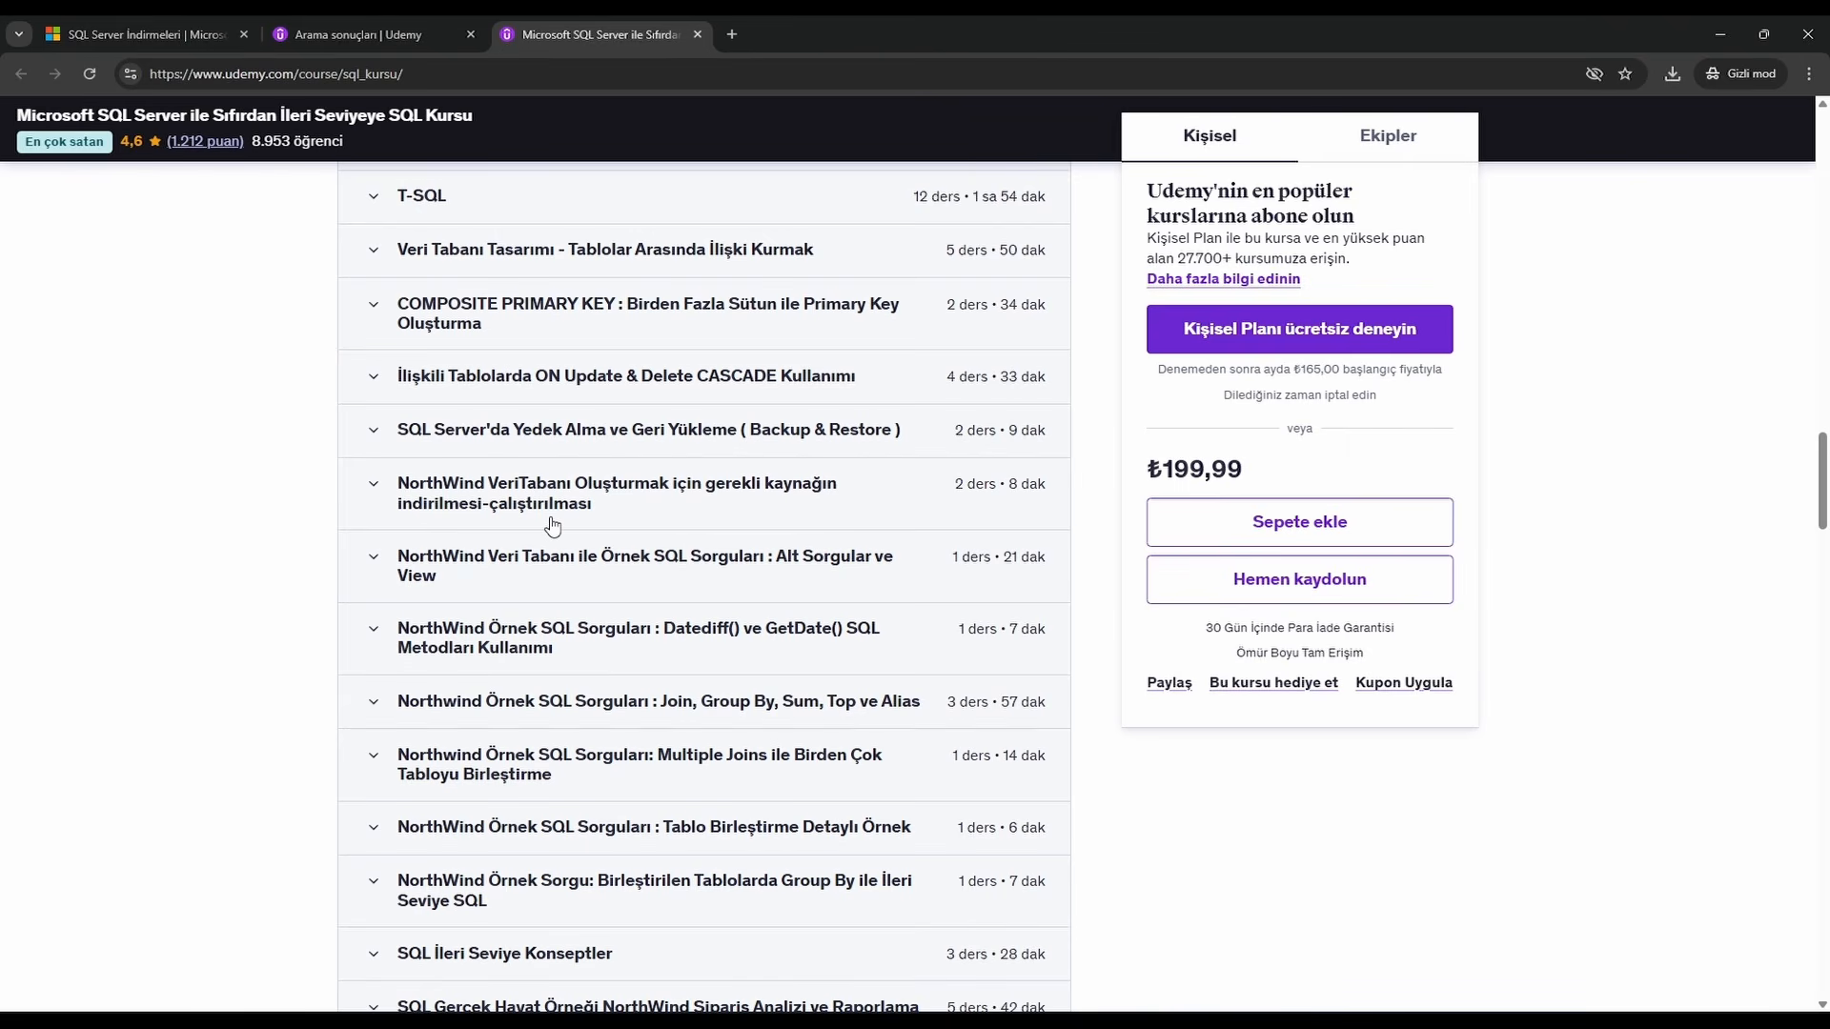
pyautogui.click(559, 565)
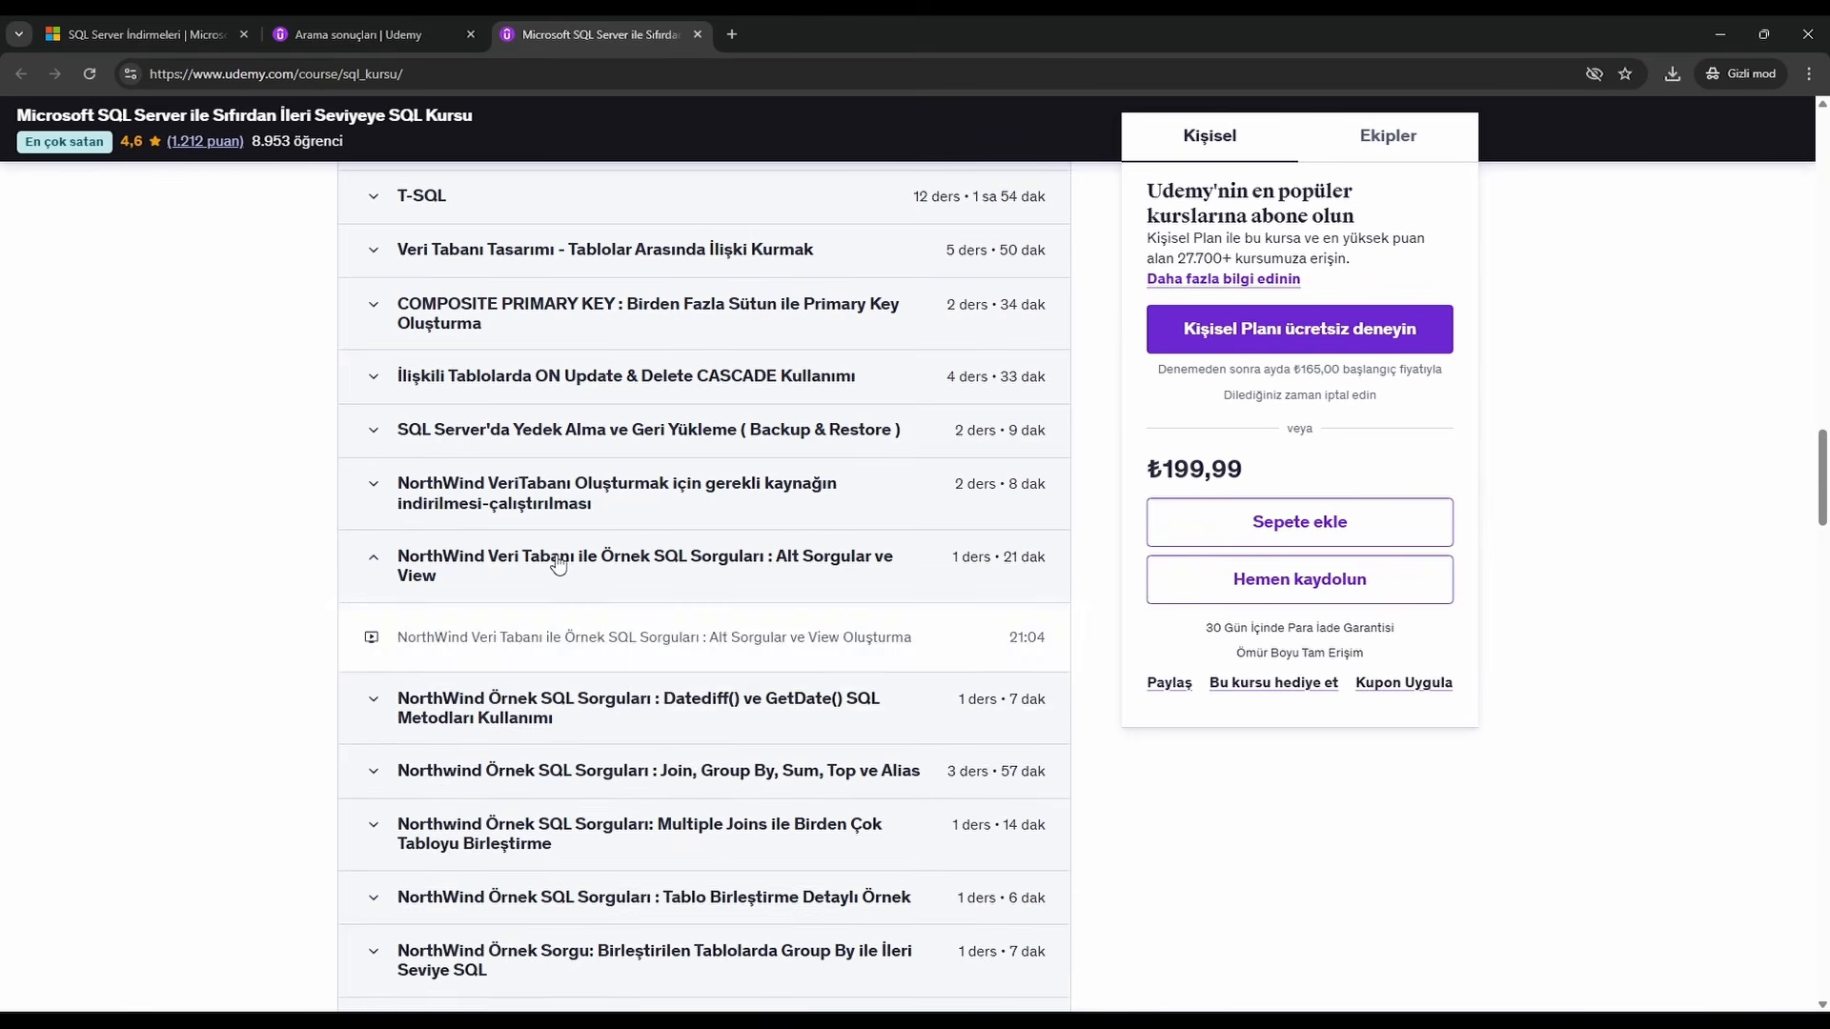
pyautogui.click(560, 568)
pyautogui.click(576, 636)
pyautogui.click(579, 647)
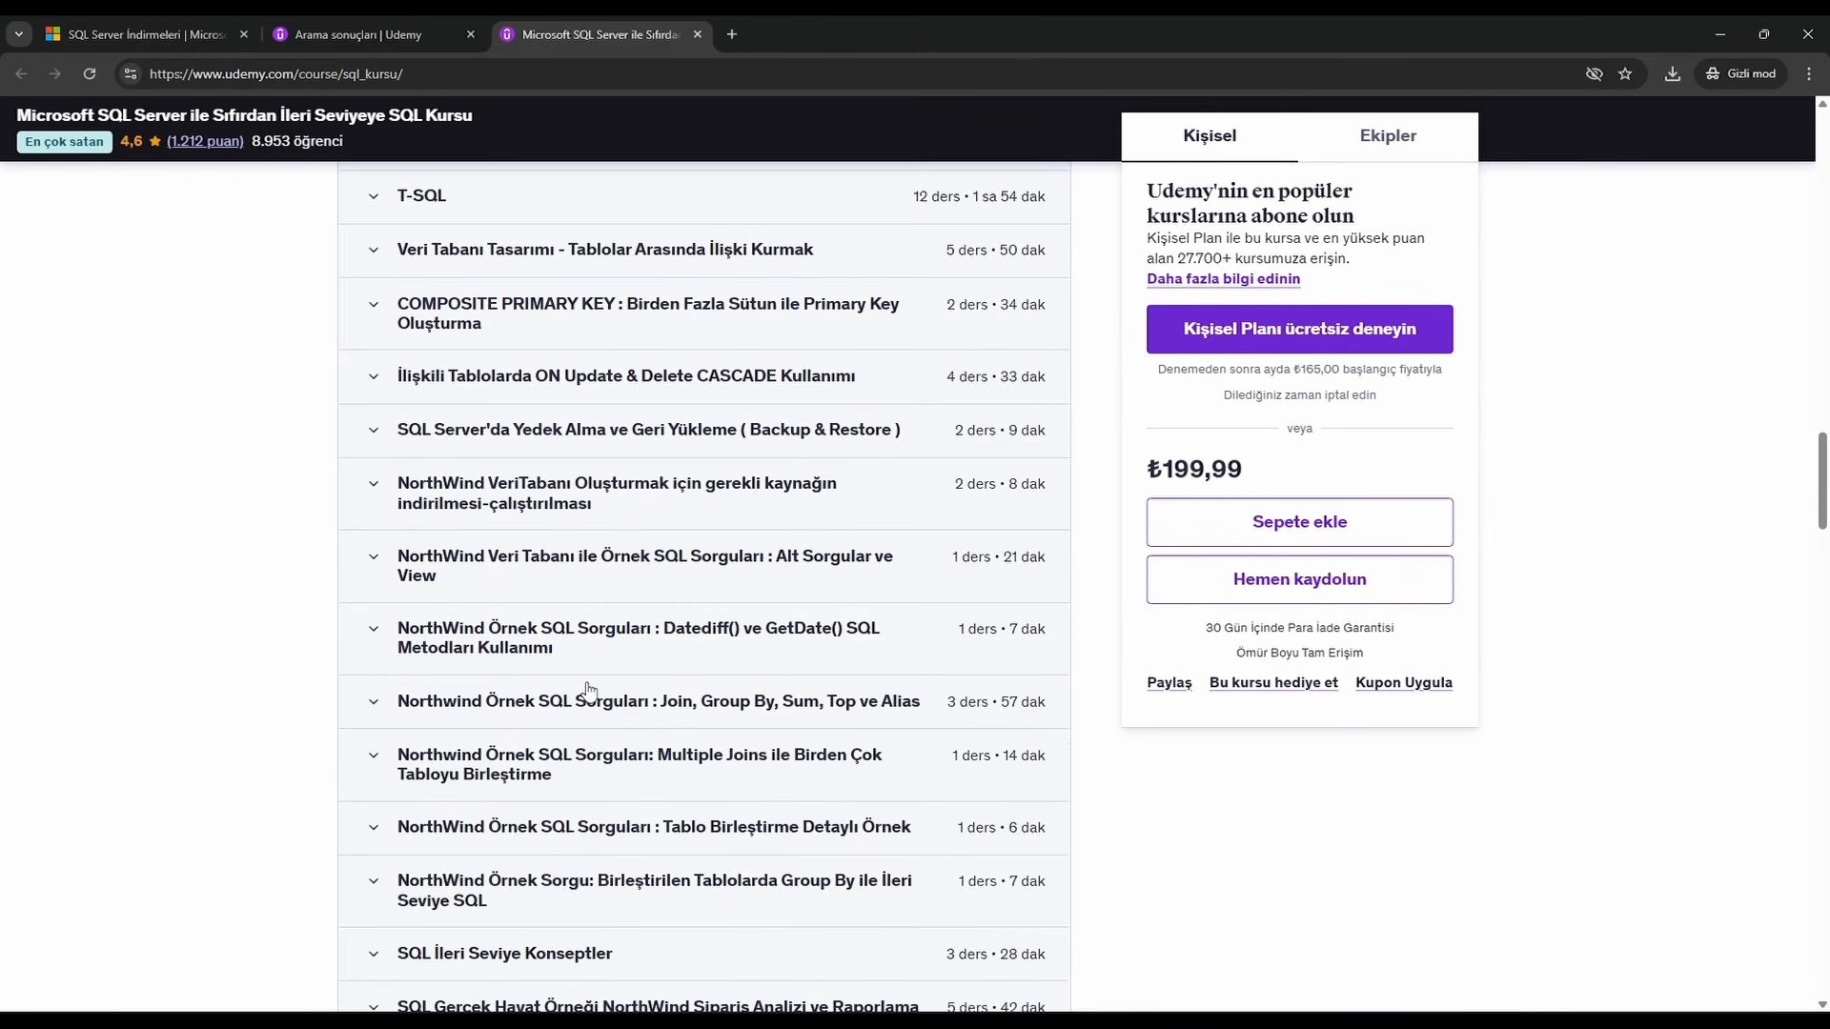
# Step: Expand the four NorthWind sections on Join and Group By, Multiple Joins, detailed table joining, and Group By on joined tables
pyautogui.click(597, 703)
pyautogui.click(626, 893)
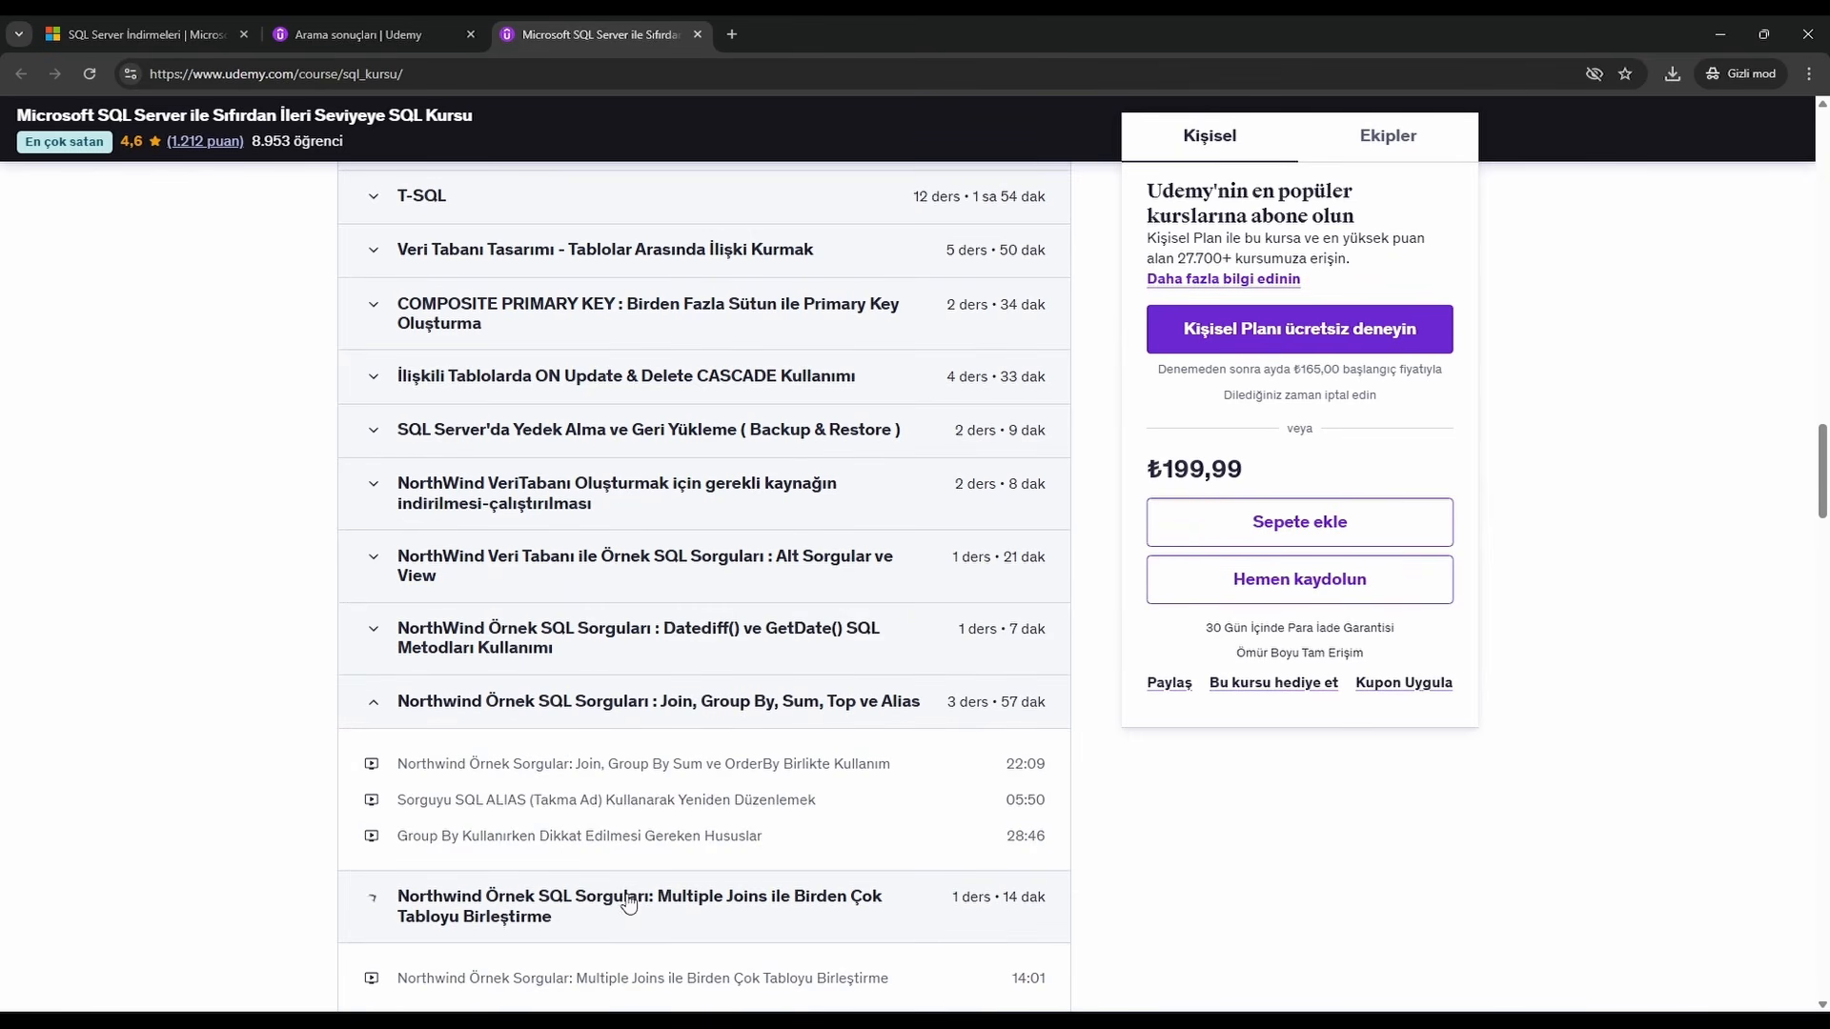
pyautogui.scroll(-2, 627, 858)
pyautogui.click(623, 832)
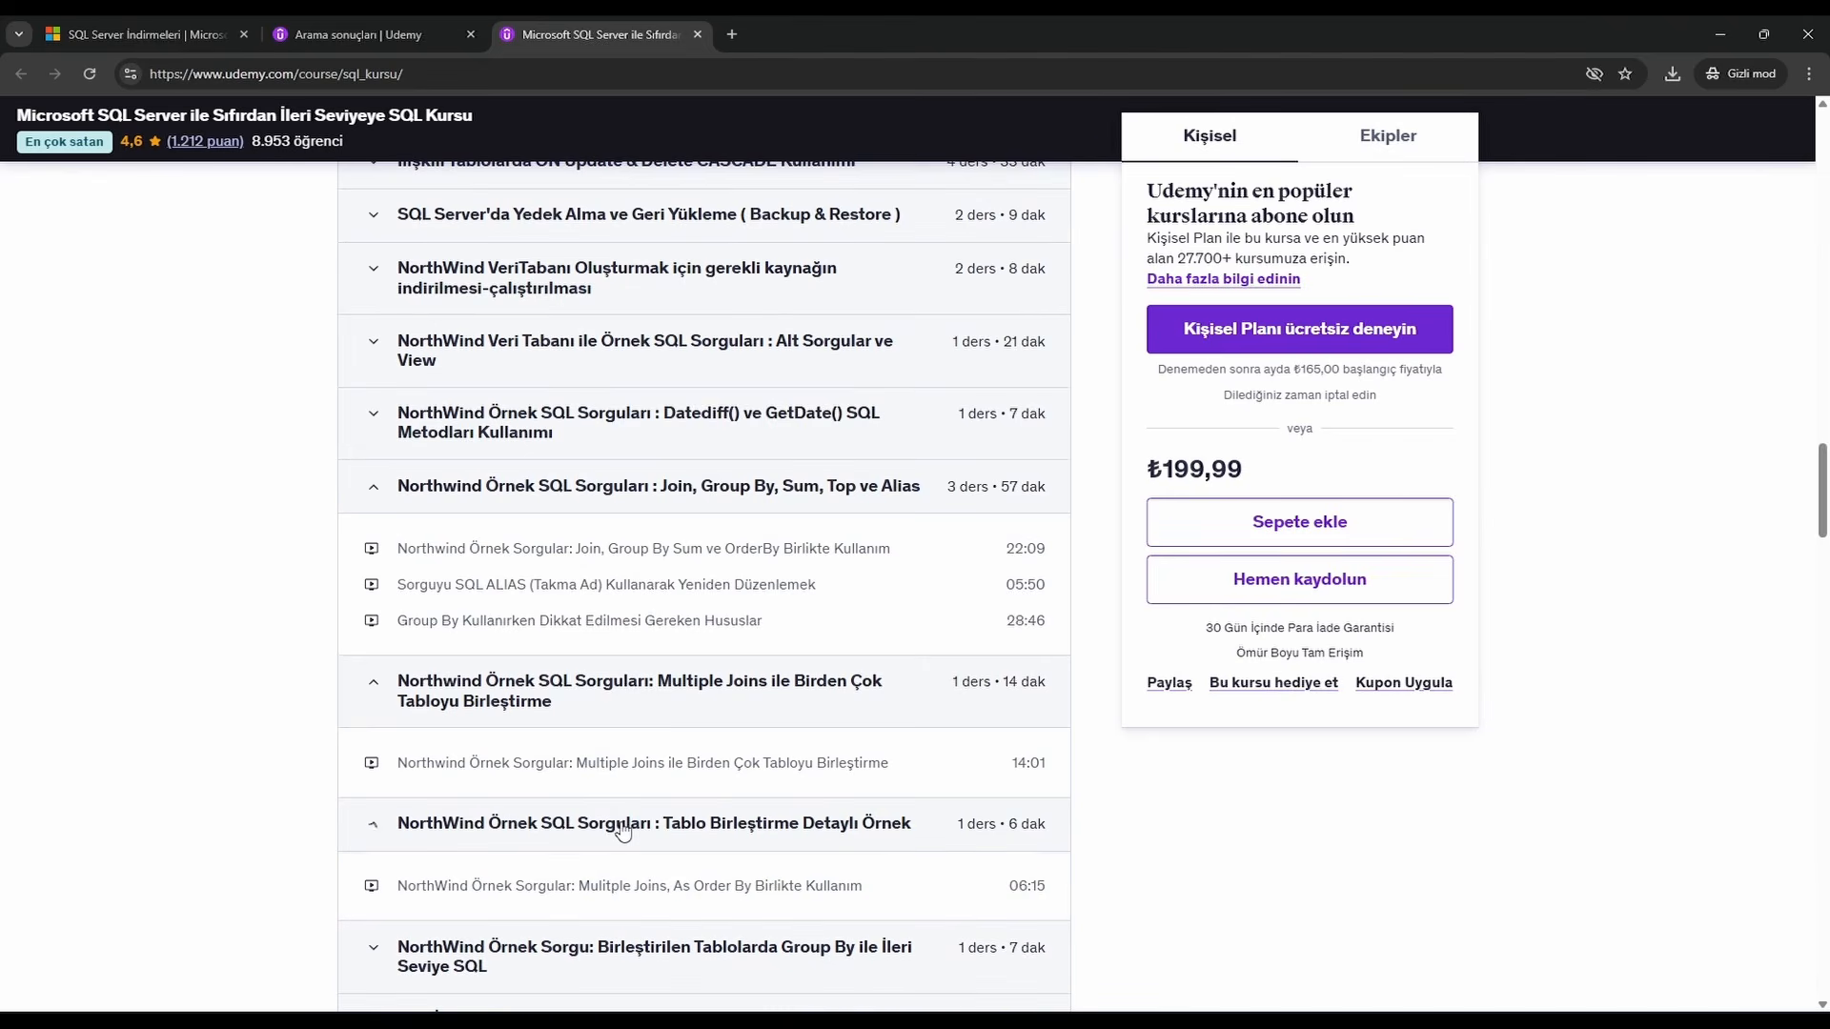
pyautogui.scroll(-2, 591, 763)
pyautogui.click(589, 746)
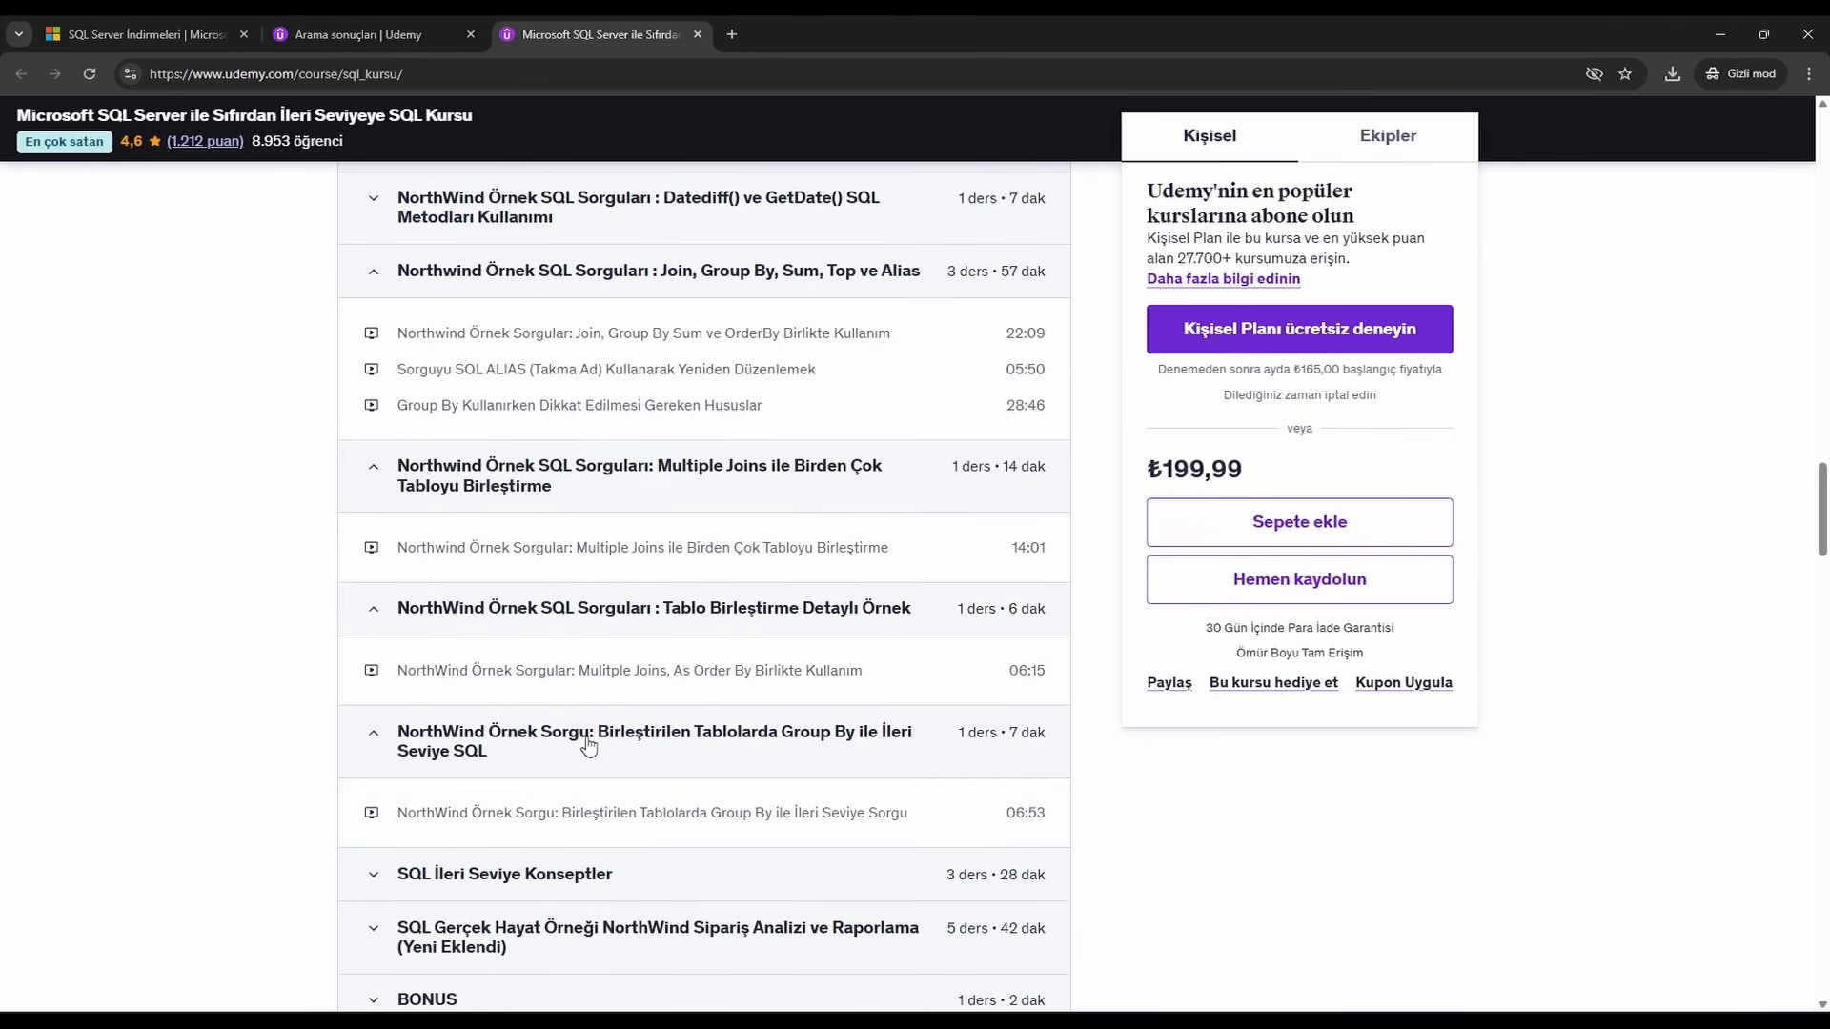
# Step: Look over the whole curriculum again and expand the "SQL İleri Seviye Konseptler" section to view its lessons
pyautogui.scroll(18, 589, 747)
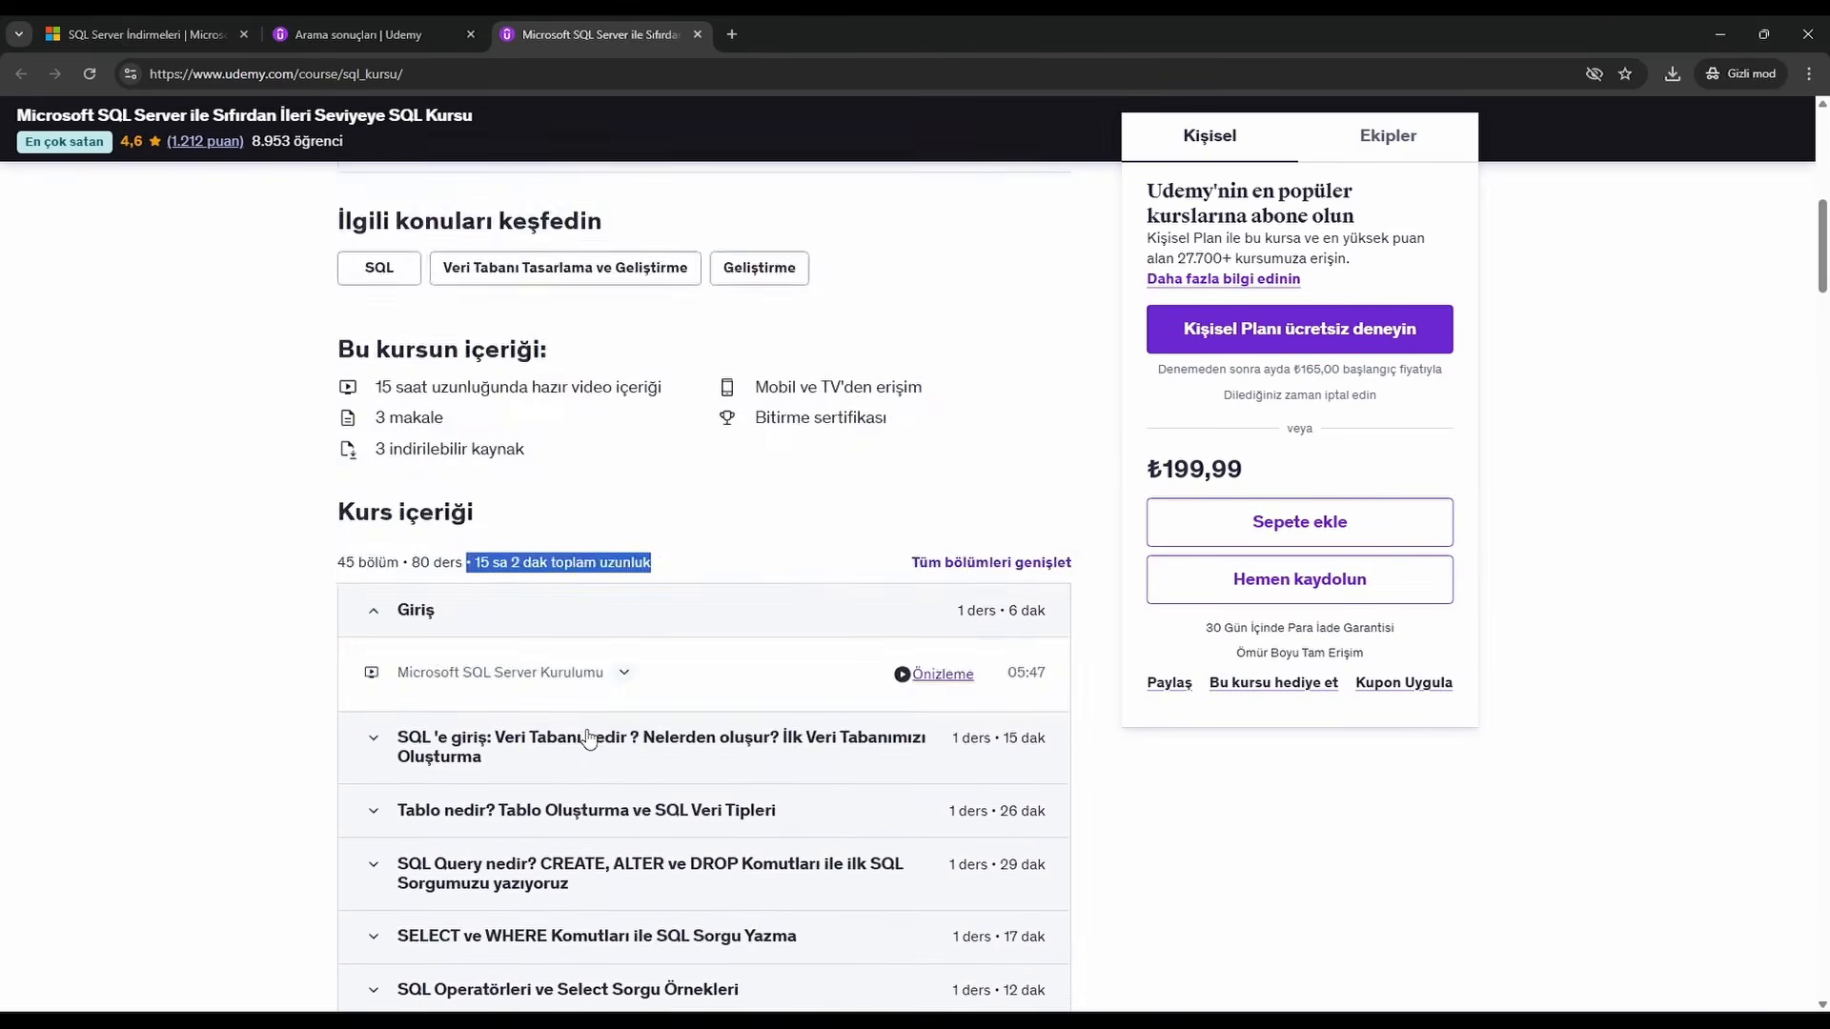
pyautogui.scroll(-14, 589, 743)
pyautogui.scroll(-13, 589, 739)
pyautogui.scroll(7, 584, 735)
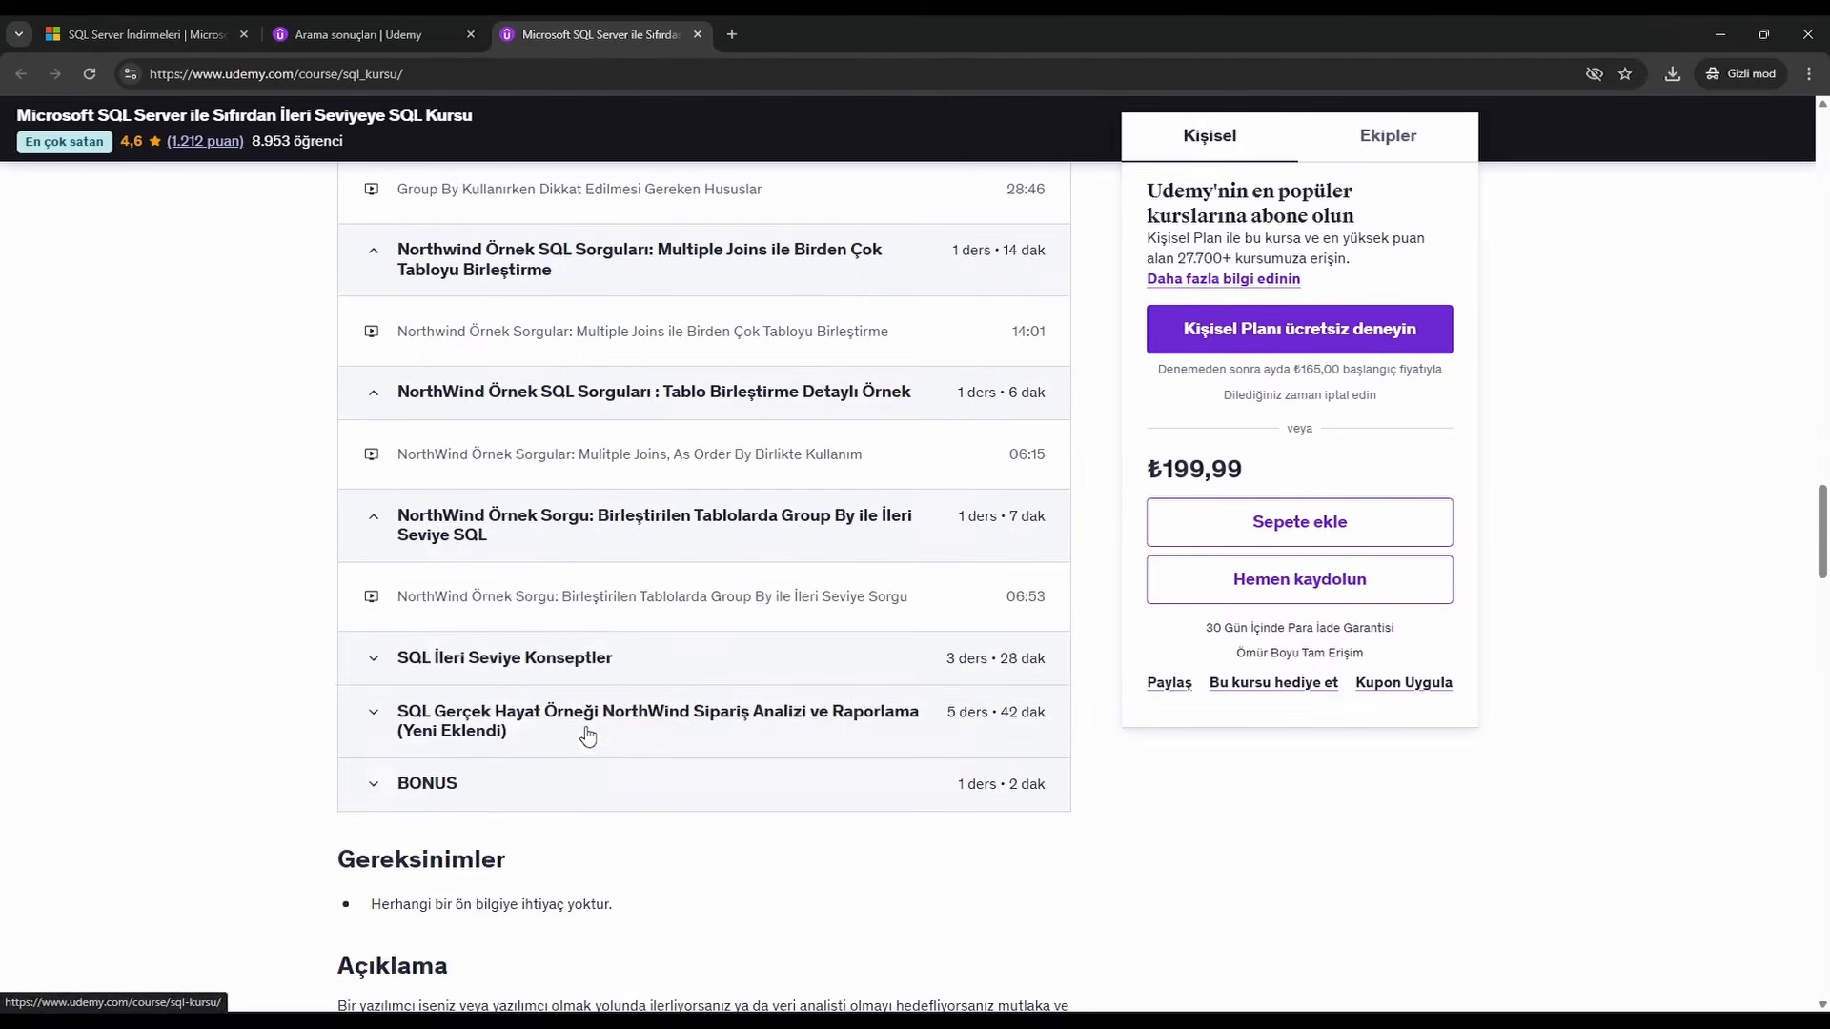
pyautogui.click(482, 665)
pyautogui.scroll(2, 482, 629)
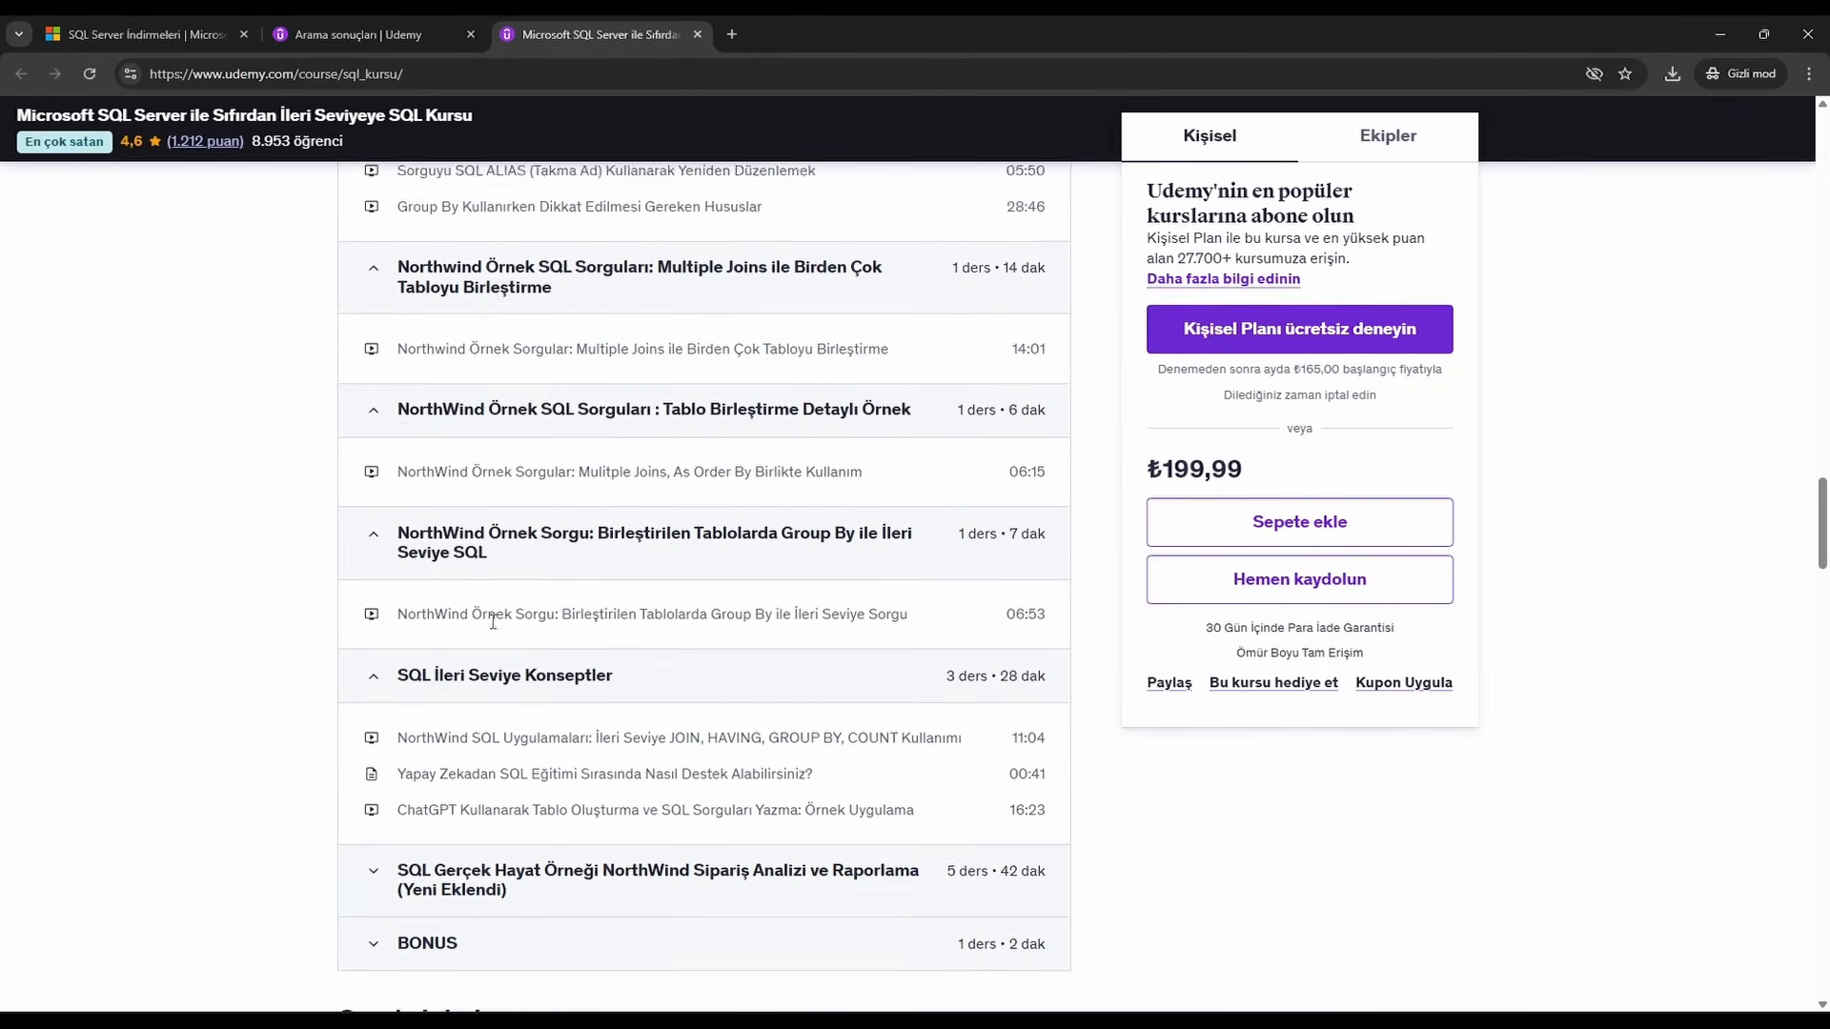
# Step: Check the final curriculum sections and the course requirements, and return to the course title and overview at the start of the page
pyautogui.scroll(-5, 491, 630)
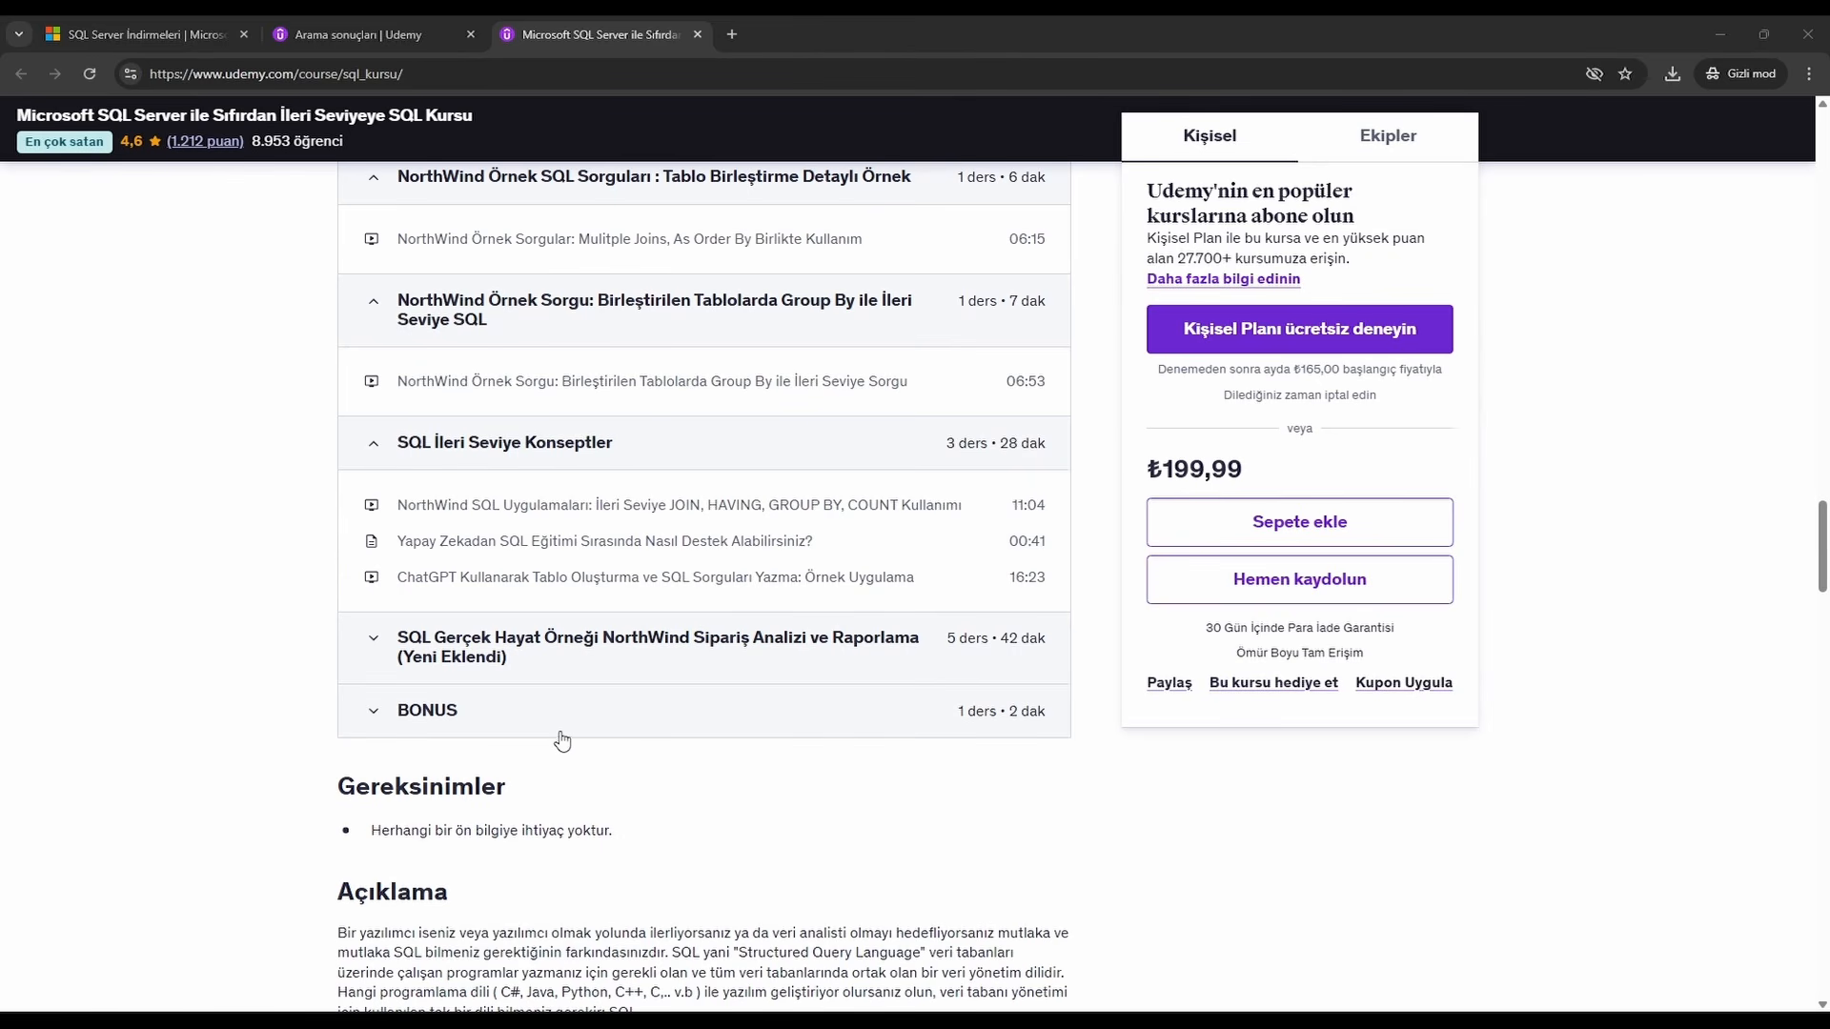
pyautogui.scroll(20, 563, 741)
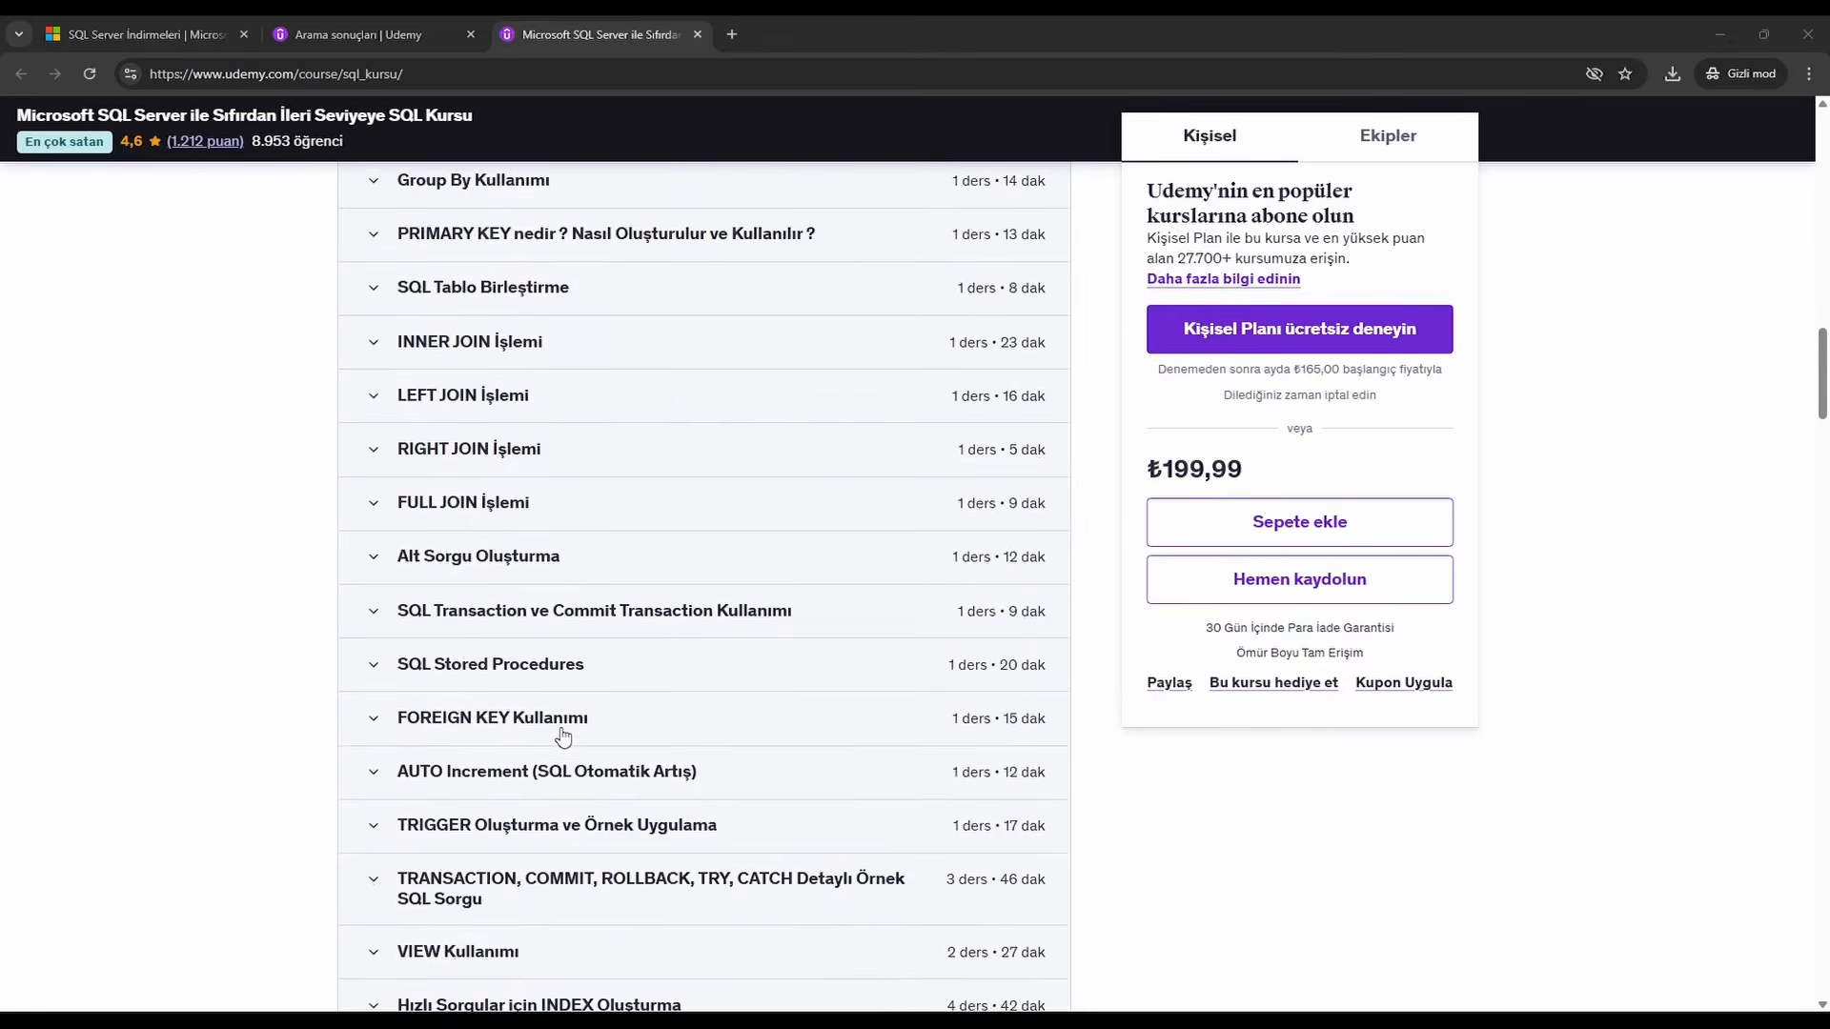
pyautogui.scroll(15, 562, 736)
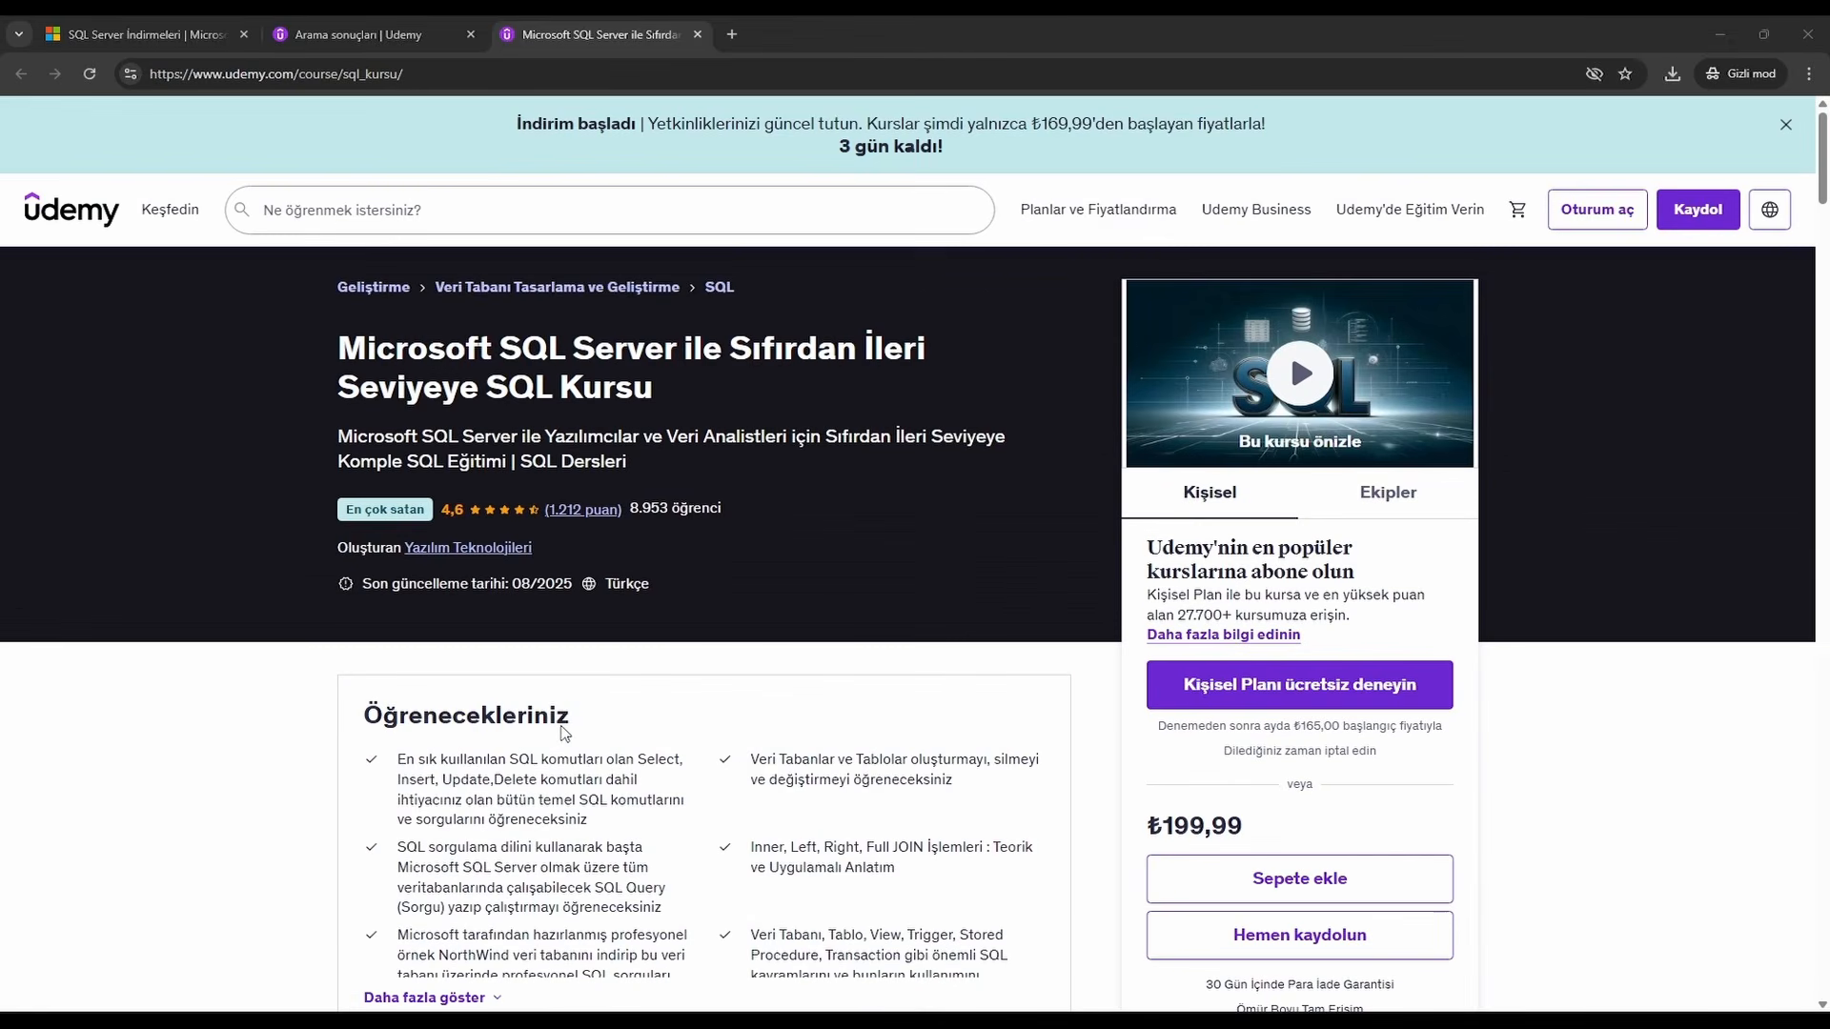